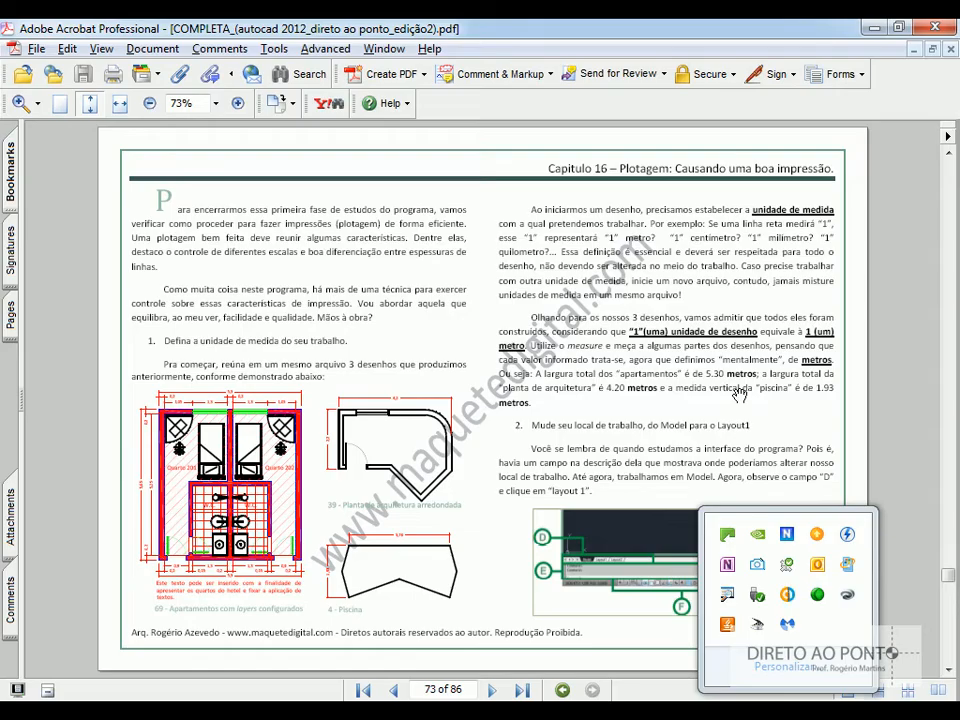
Step: Leaf through the PDF handbook to the opening page of Chapter 16 on plotting
scroll(739, 394, down, 2)
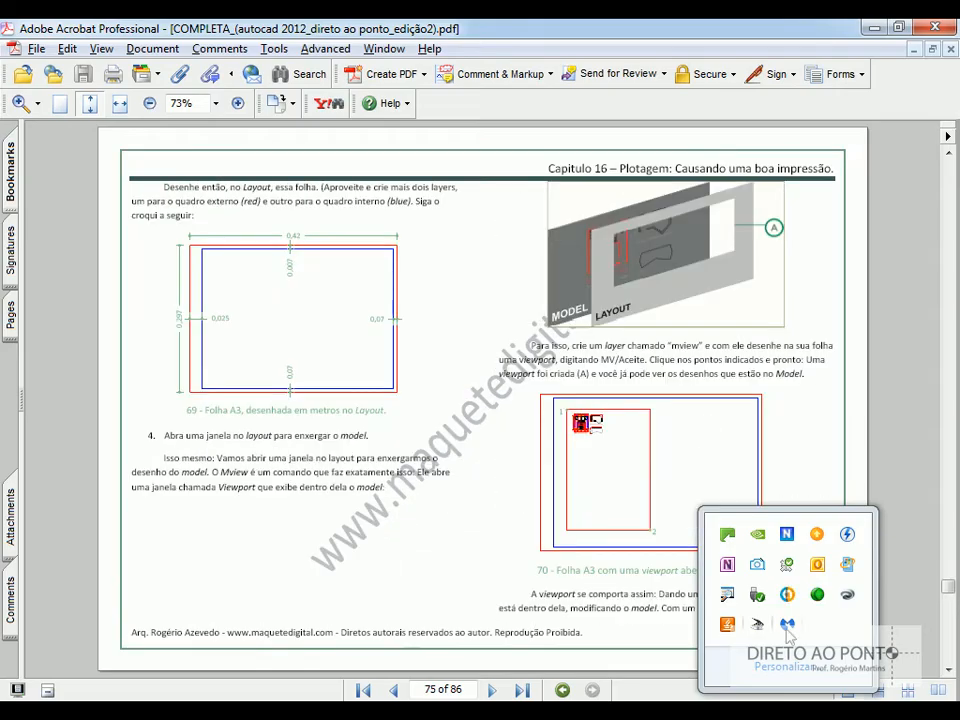
scroll(471, 554, up, 2)
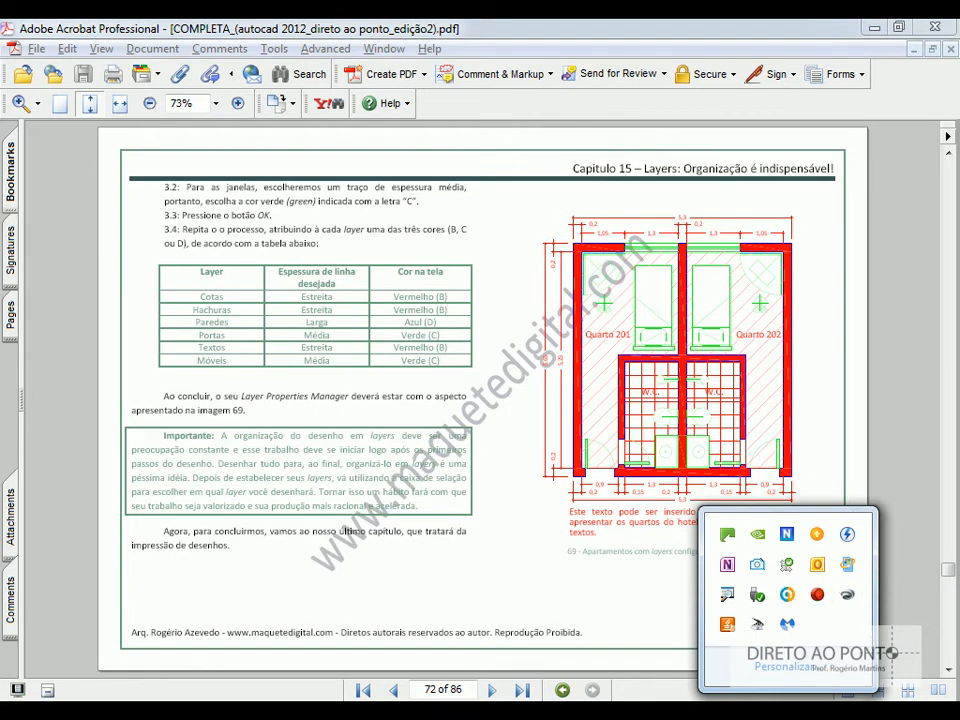
click(592, 448)
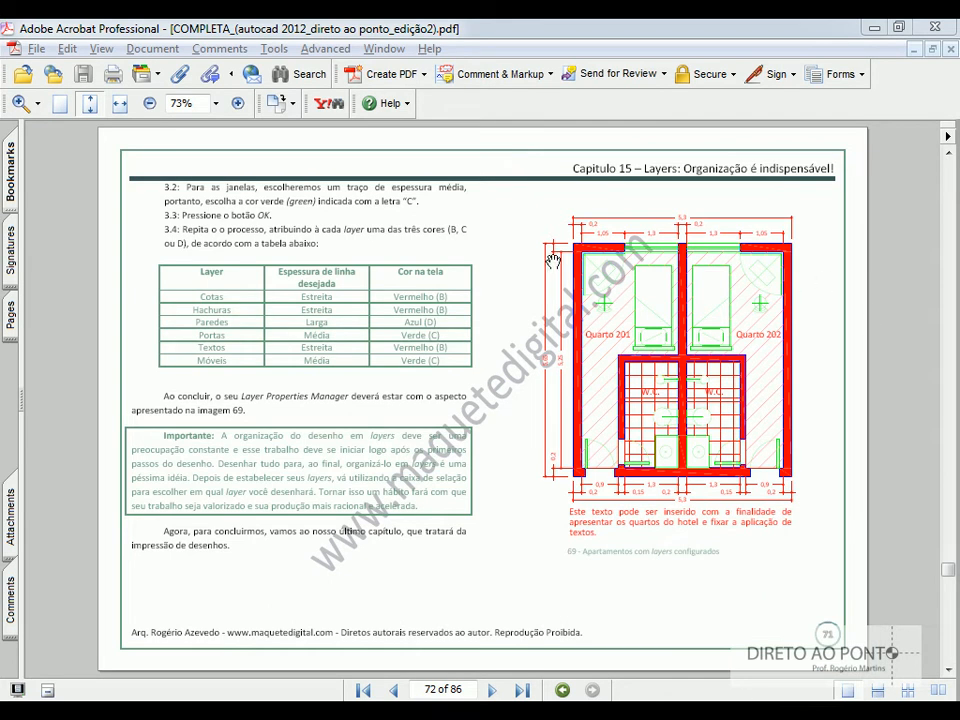
scroll(240, 229, up, 2)
scroll(240, 229, down, 1)
scroll(240, 229, up, 1)
scroll(240, 229, down, 4)
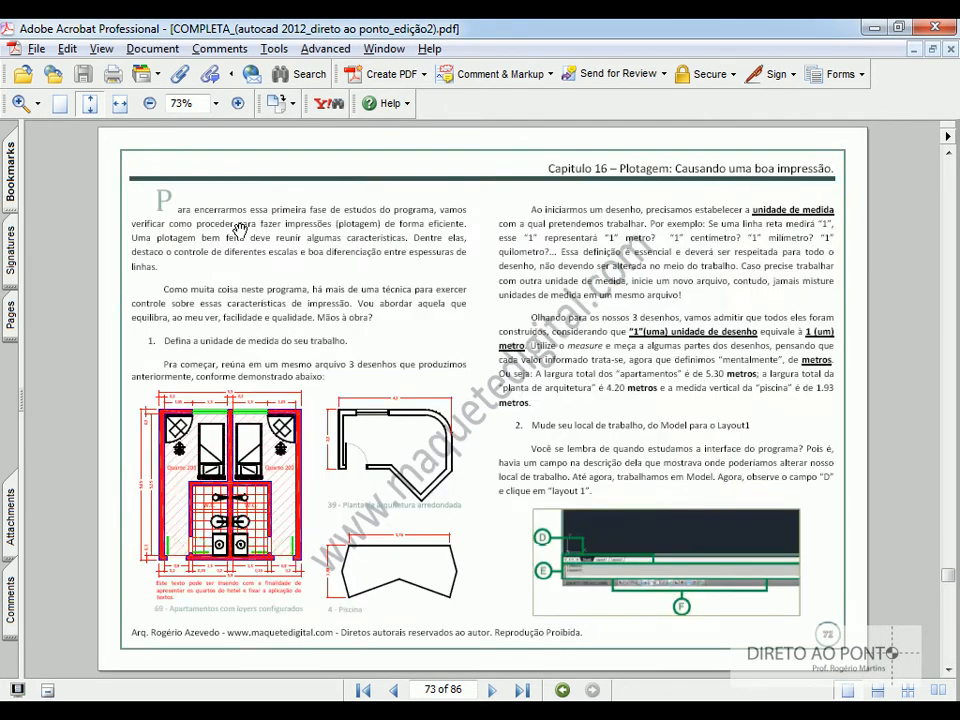
scroll(240, 229, up, 1)
Step: Switch to AutoCAD and examine the apartments, pool and architectural plan gathered in PLOTAGEM_DEPOIS.dwg
click(171, 644)
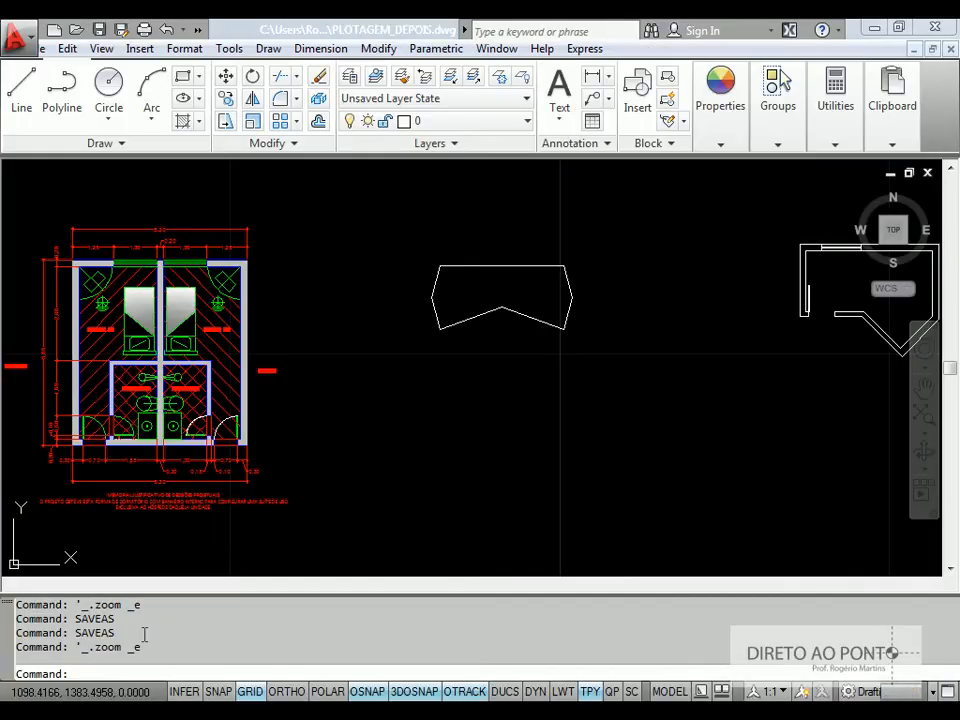
middle_drag(242, 300, 532, 291)
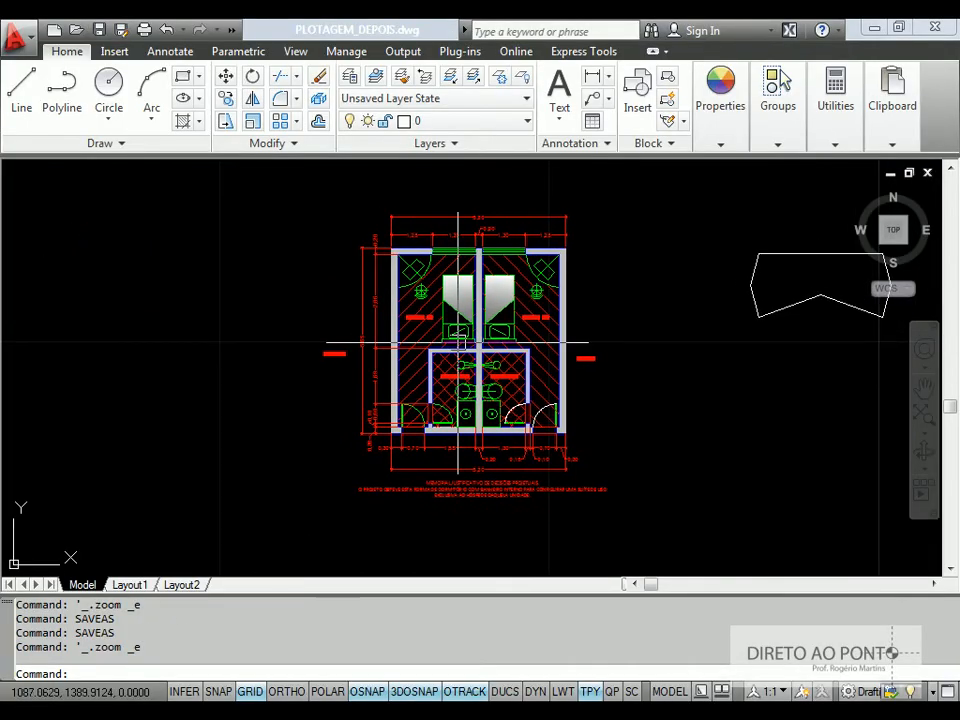
scroll(440, 345, up, 2)
middle_drag(508, 373, 285, 375)
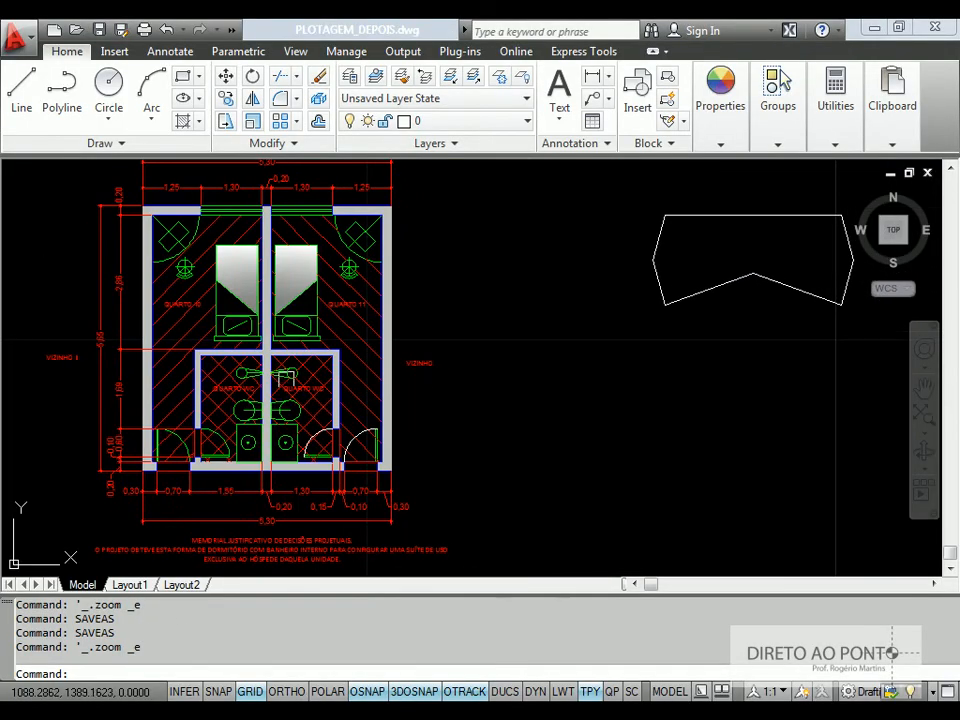
scroll(290, 378, down, 2)
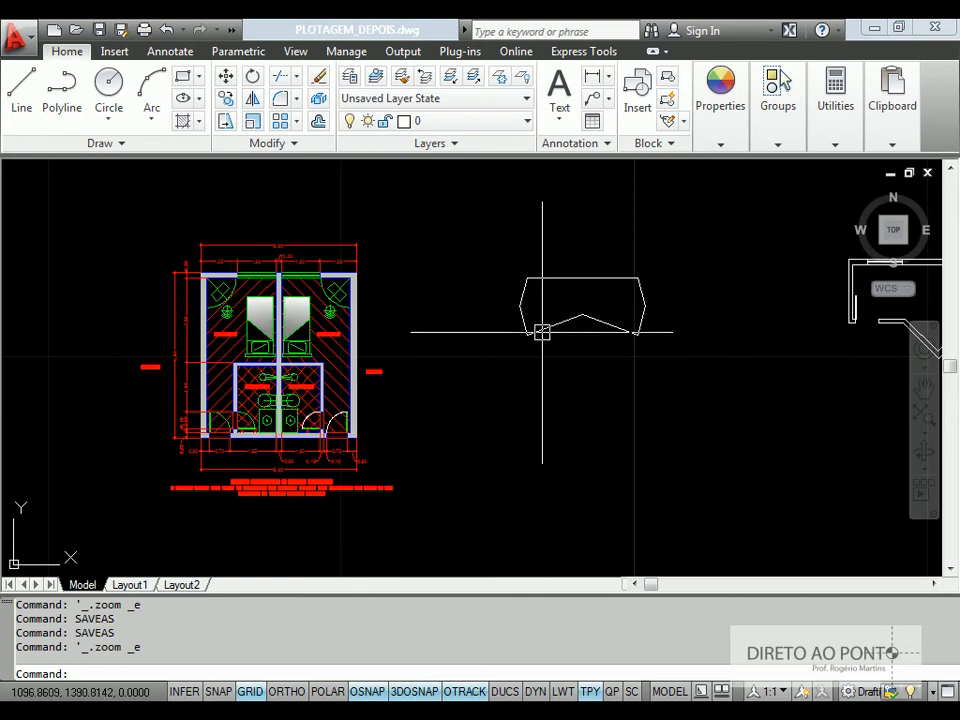
middle_drag(542, 332, 500, 322)
middle_drag(553, 246, 480, 242)
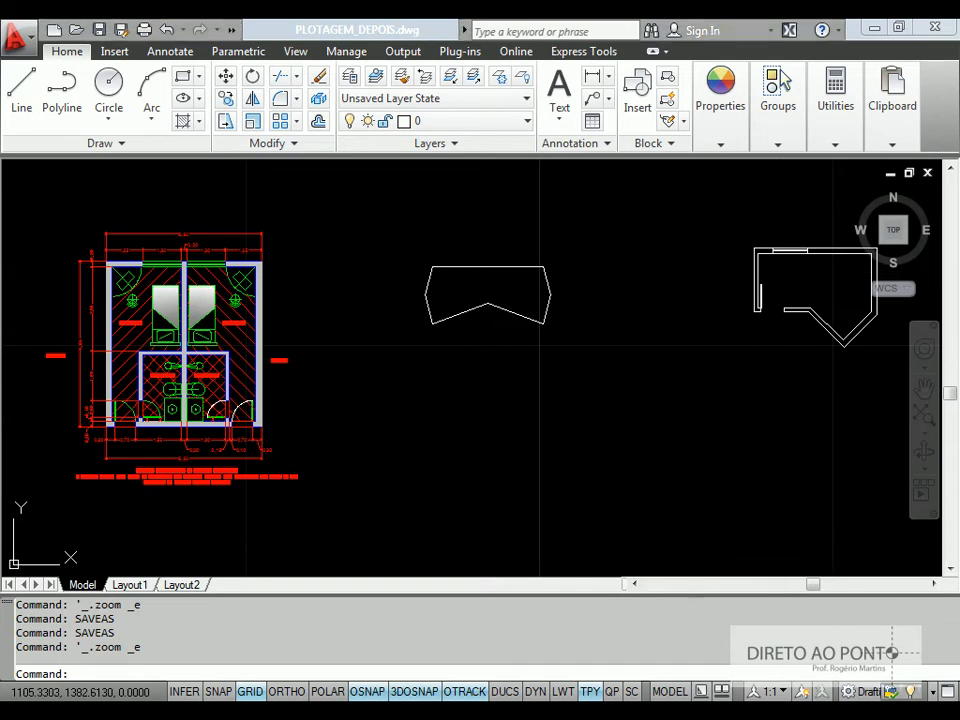
Step: Switch to the Acrobat handbook and read page 73 on the three reference drawings and the unit of measurement
mouse_move(484, 712)
click(594, 542)
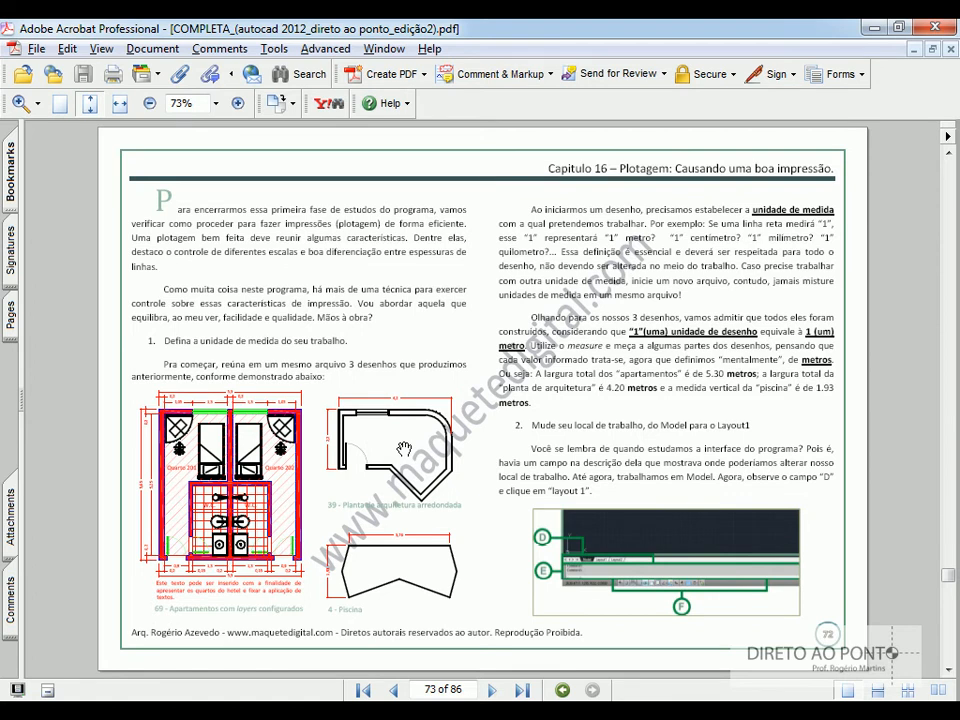
ctrl+scroll(404, 449, up, 4)
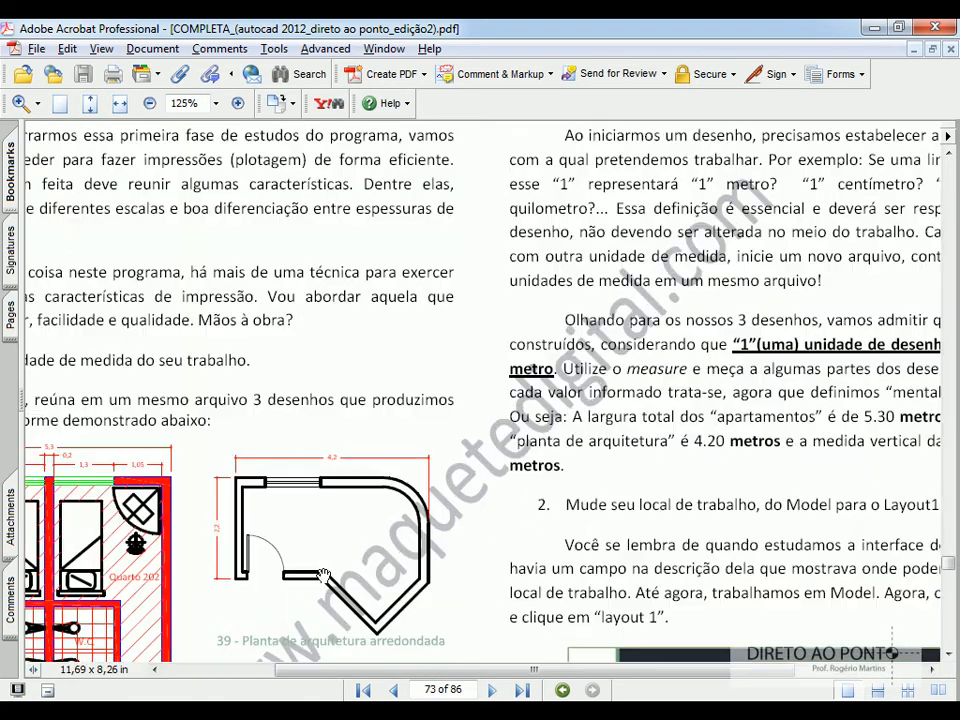
drag(323, 576, 700, 364)
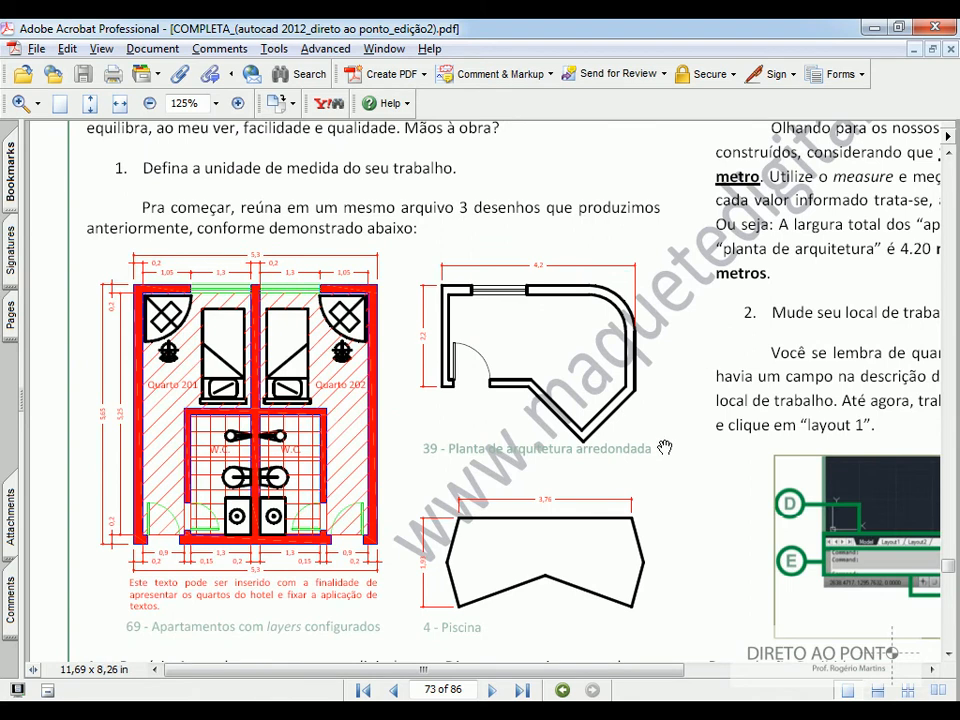
mouse_move(665, 448)
mouse_down()
mouse_move(396, 566)
mouse_move(353, 611)
mouse_up()
mouse_move(647, 450)
mouse_down()
mouse_move(497, 528)
mouse_move(443, 590)
mouse_move(603, 400)
mouse_move(884, 280)
mouse_up()
drag(332, 470, 700, 458)
drag(732, 372, 341, 583)
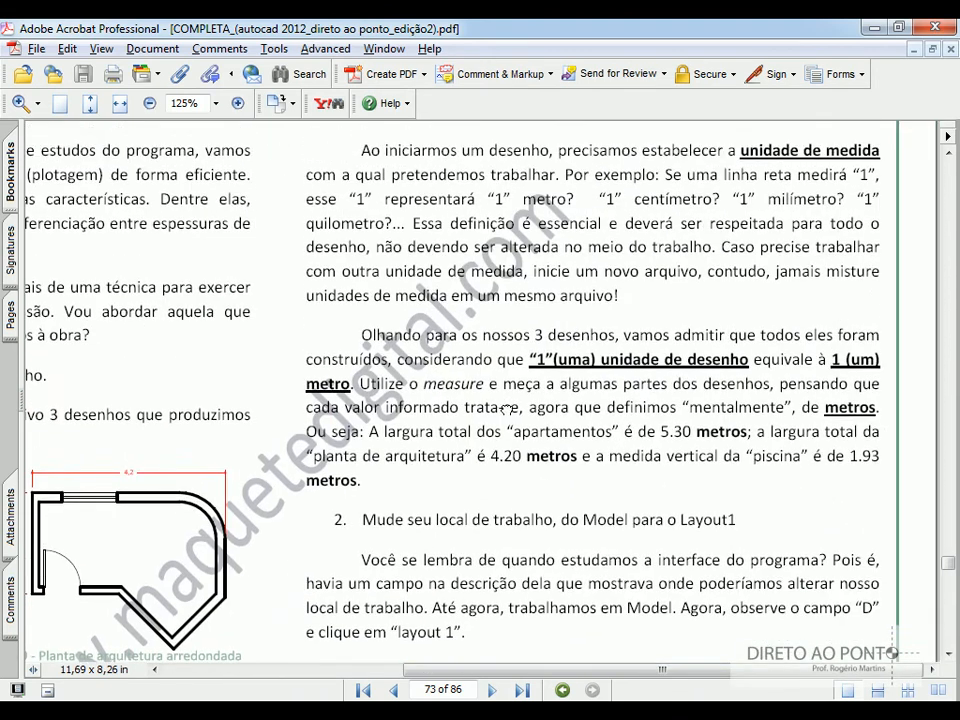
drag(437, 405, 437, 475)
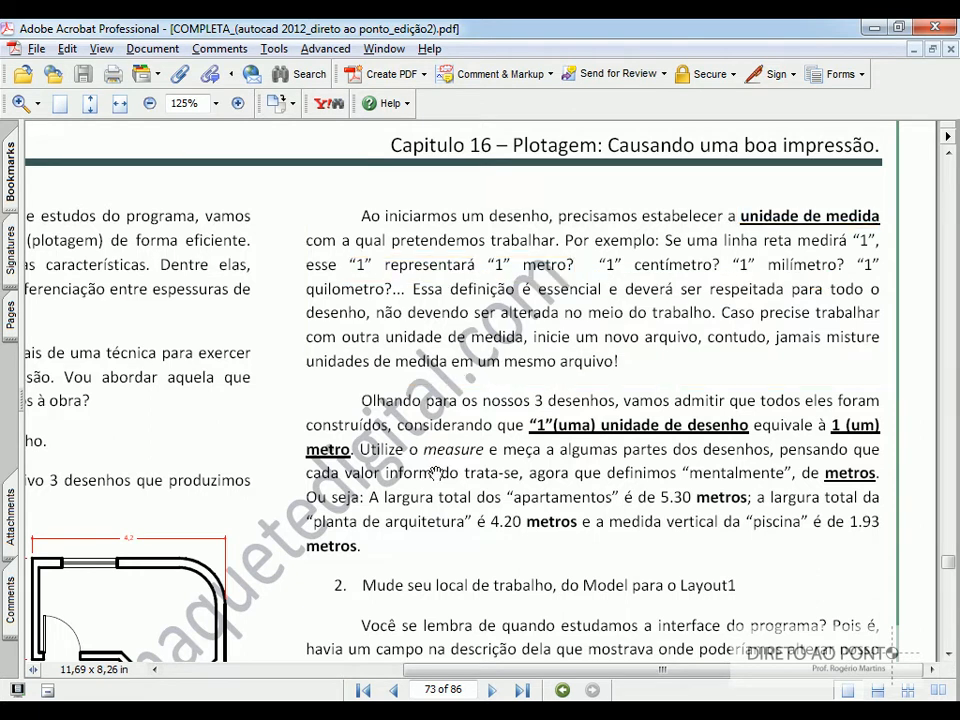
Step: Switch back to AutoCAD and inspect the dimensions and window line along the upper wall of the apartment plan
click(870, 30)
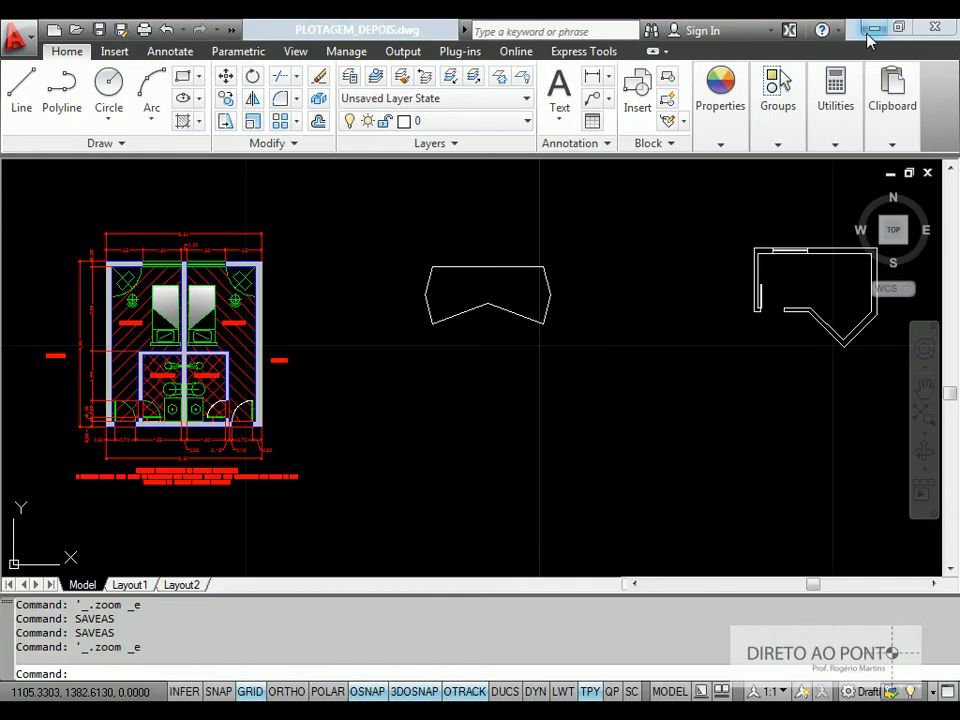
middle_drag(259, 318, 611, 403)
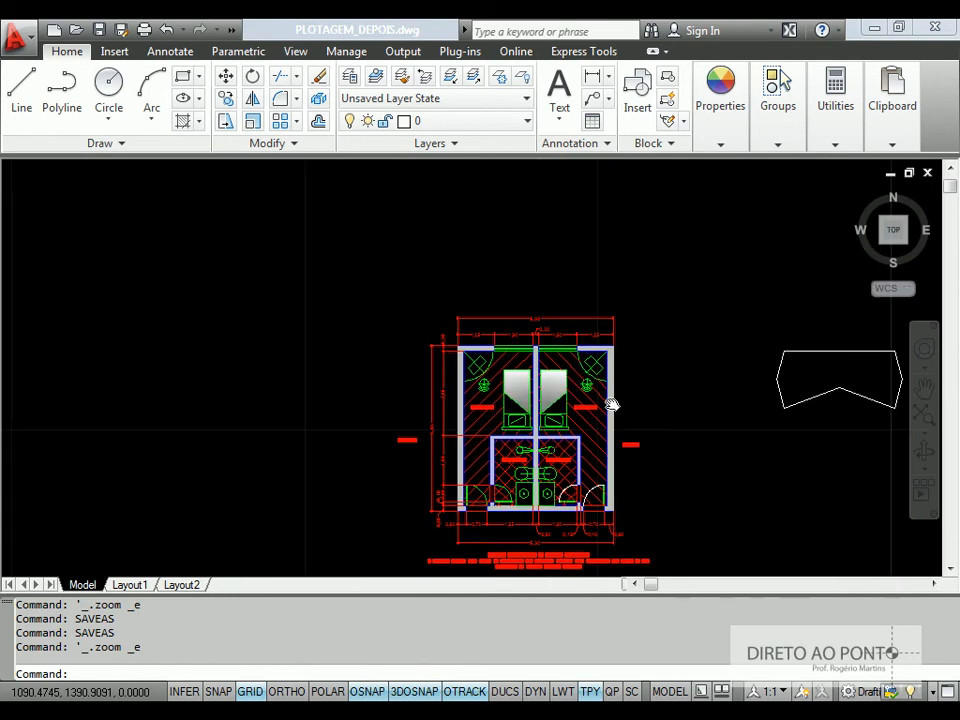
scroll(583, 373, up, 3)
scroll(511, 243, up, 3)
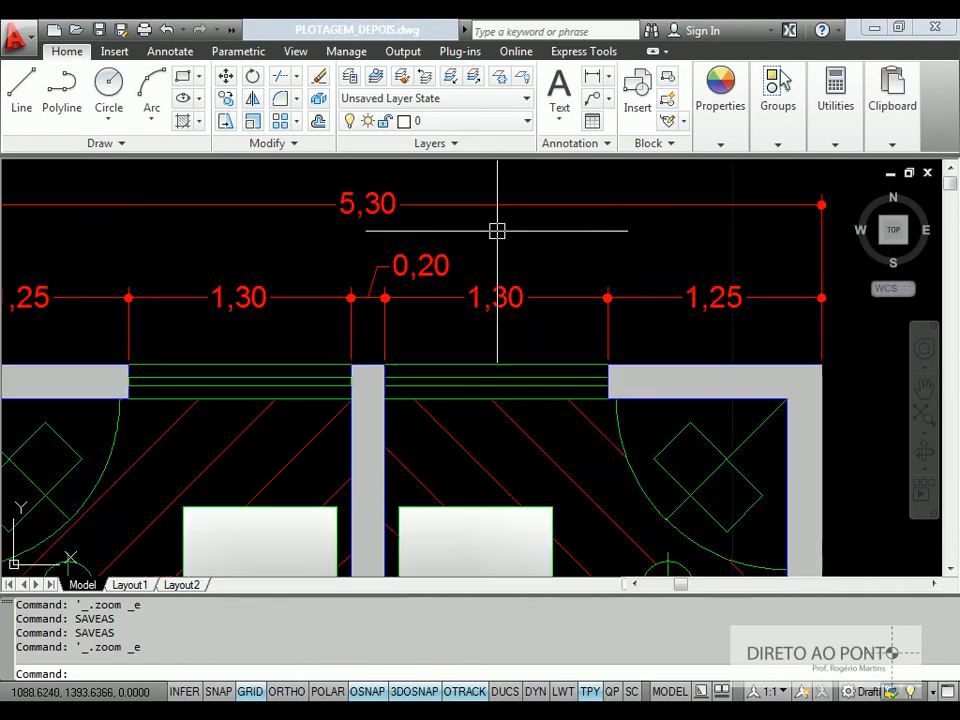
mouse_move(495, 280)
middle_down()
mouse_move(492, 303)
mouse_move(473, 312)
middle_up()
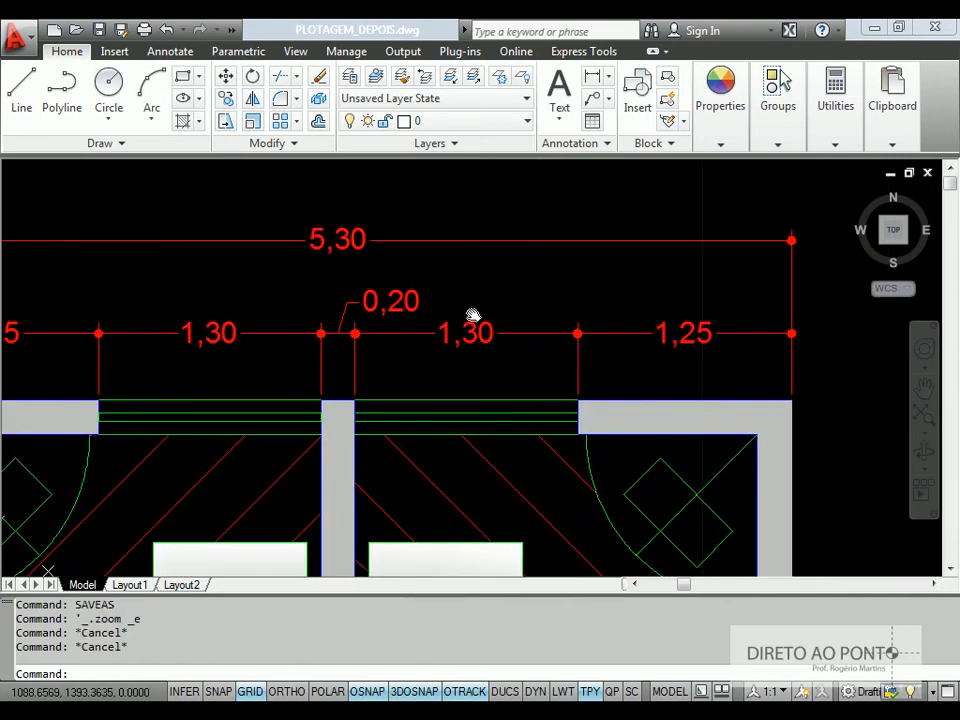
click(424, 400)
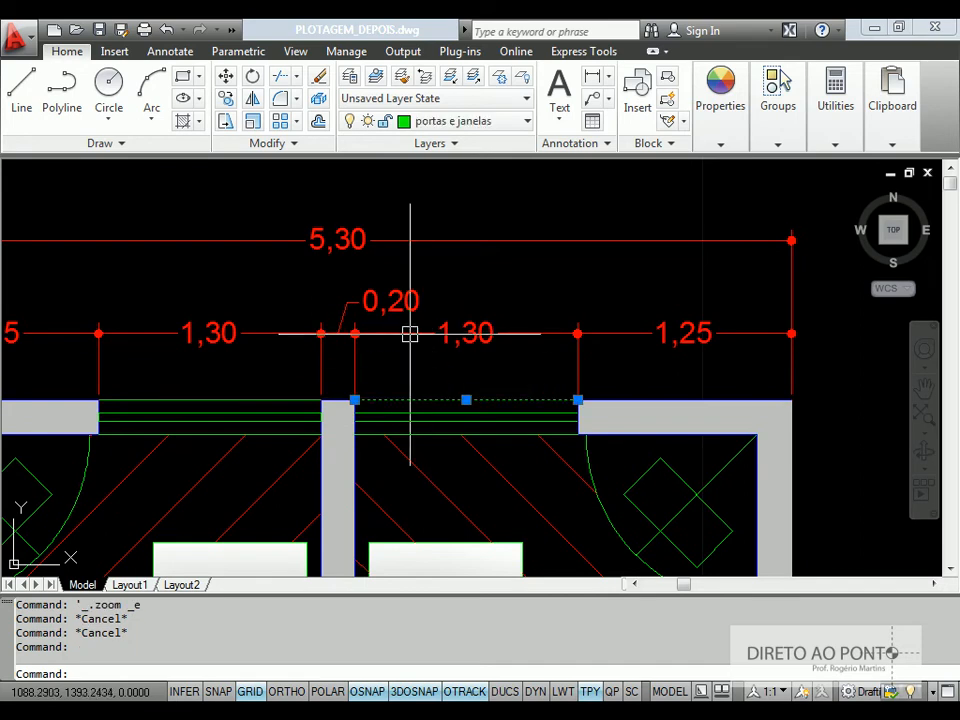
key(Escape)
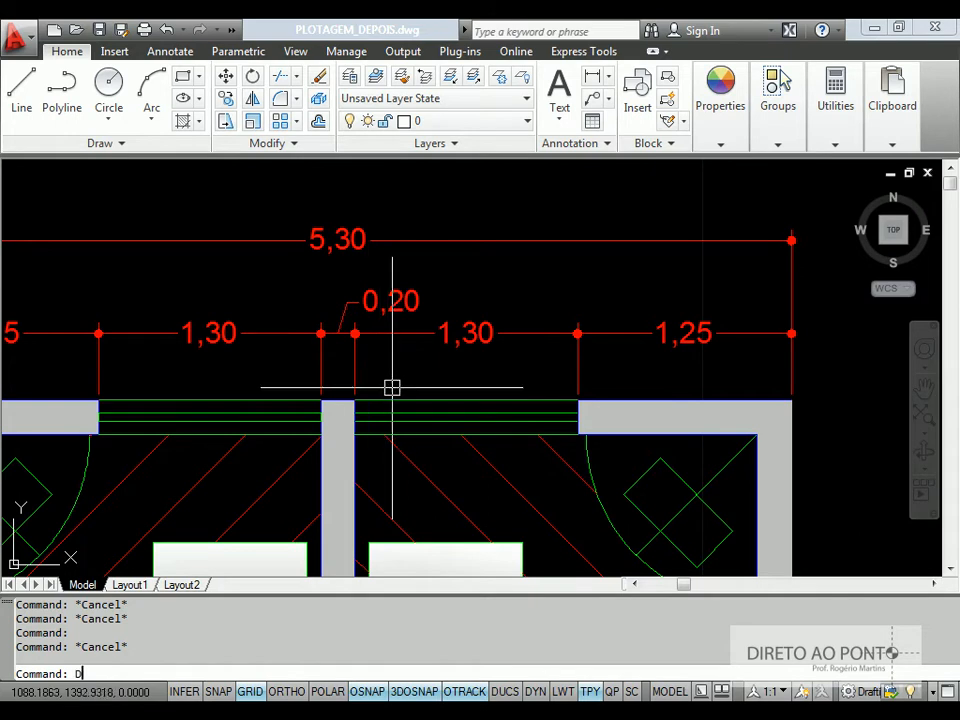
Step: Measure the width of the right apartment's window opening with the DIST command
text(I)
key(Return)
click(355, 400)
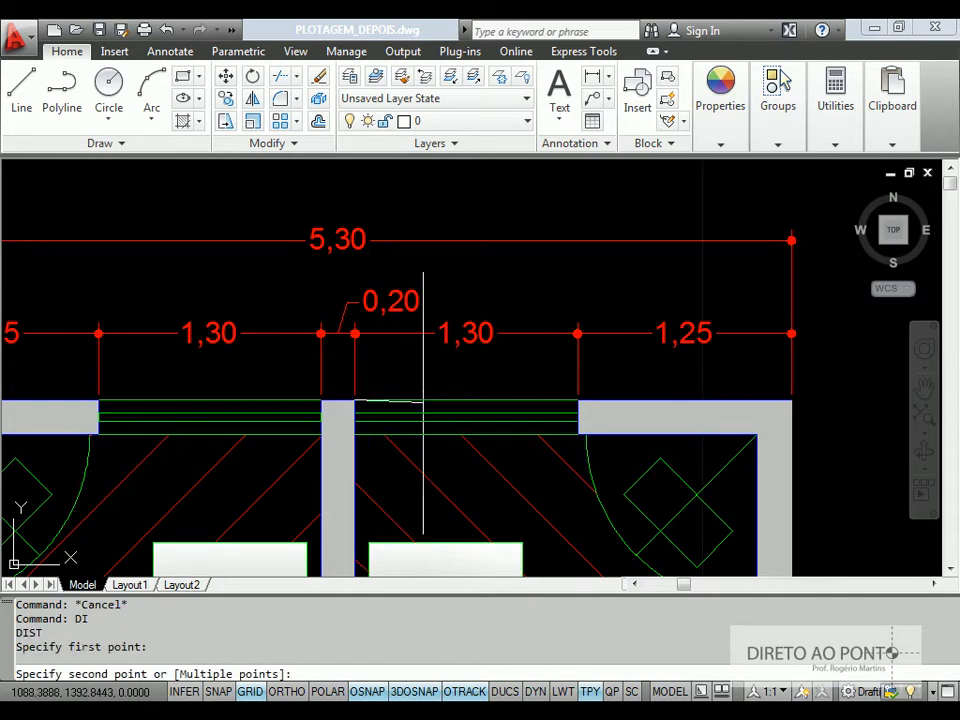
click(539, 397)
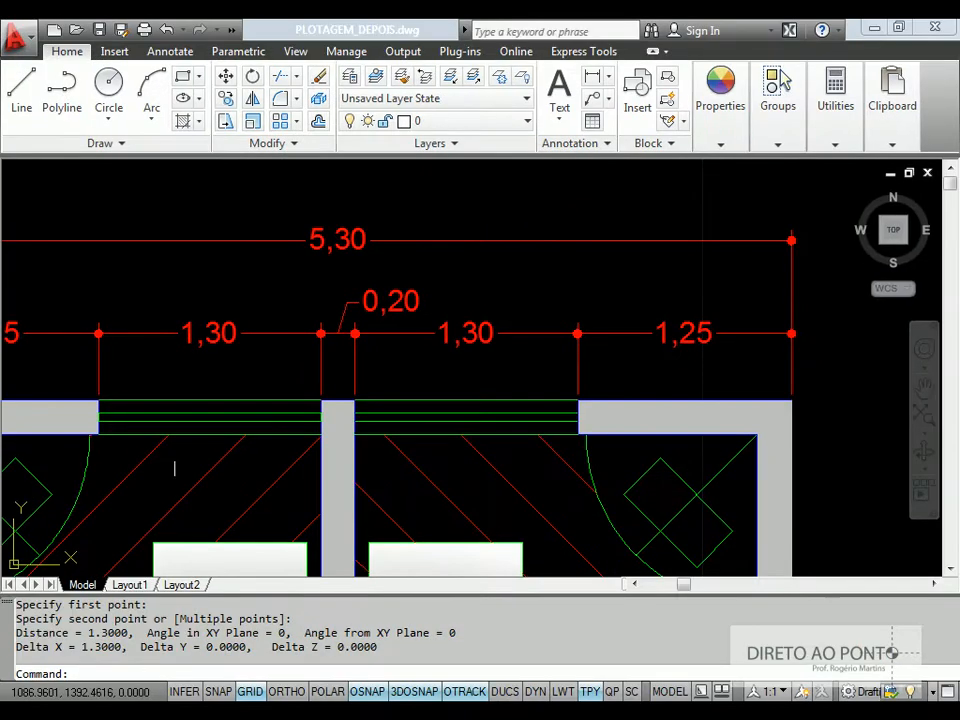
Step: Set the drawing units' insertion scale to Meters and accept the settings
middle_drag(498, 46, 620, 68)
mouse_move(309, 403)
middle_down()
mouse_move(360, 371)
mouse_move(424, 386)
middle_up()
scroll(360, 371, down, 2)
scroll(358, 370, up, 1)
key(Escape)
key(Escape)
key(Escape)
text(UN)
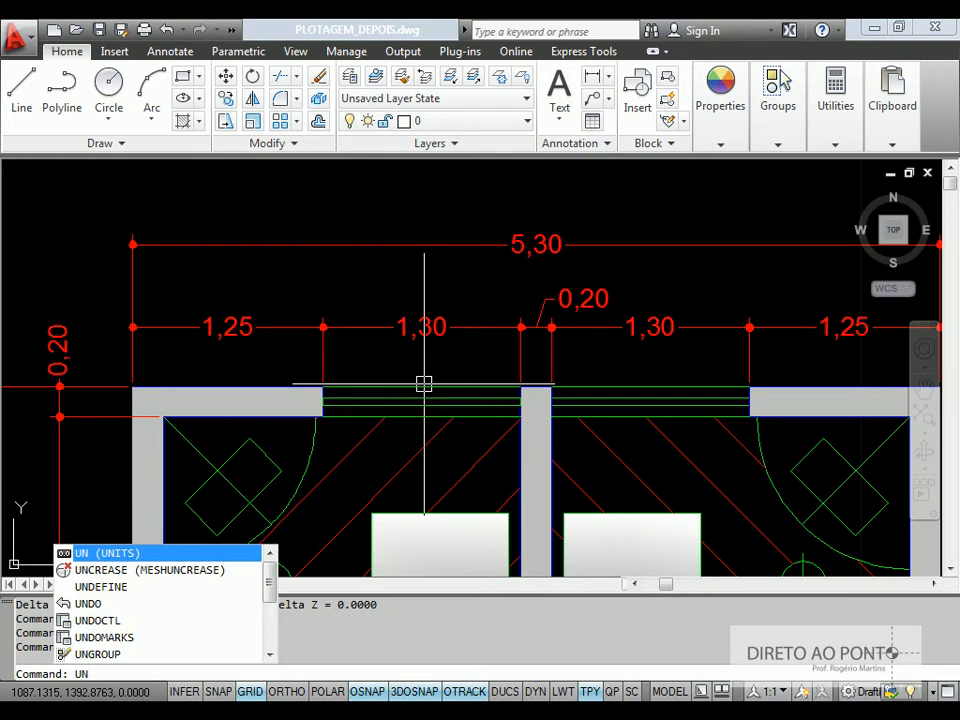
key(Return)
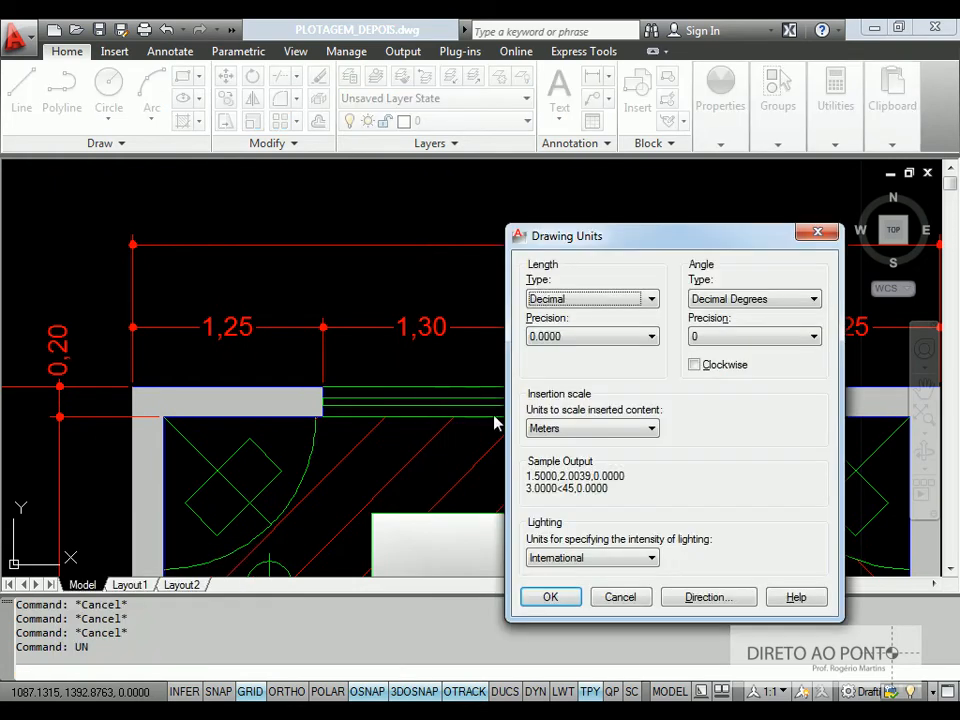
click(598, 430)
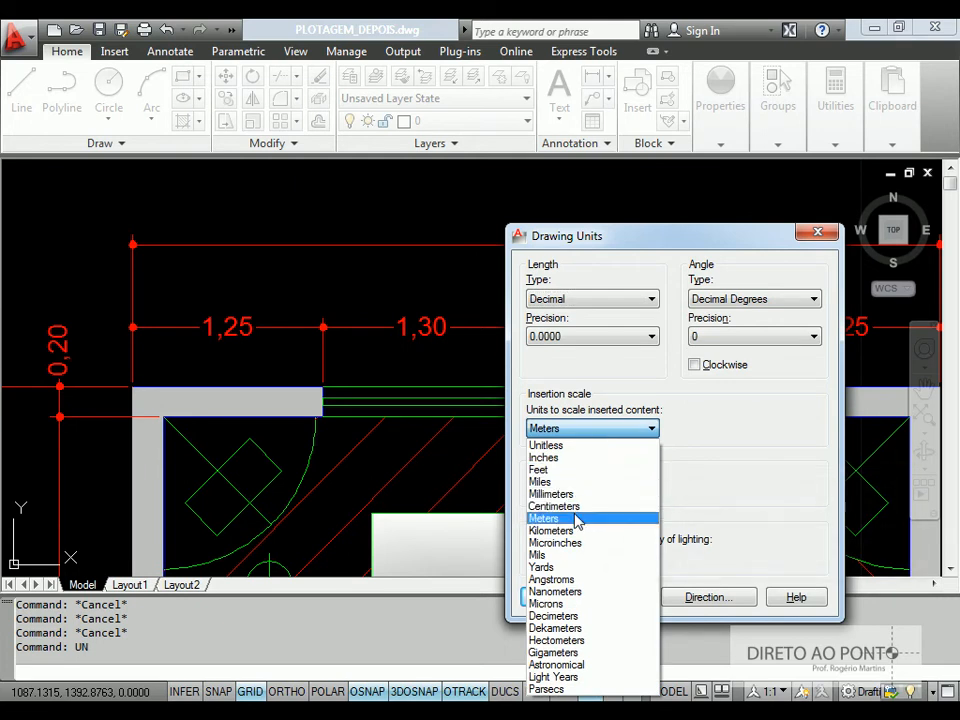
click(545, 518)
click(569, 600)
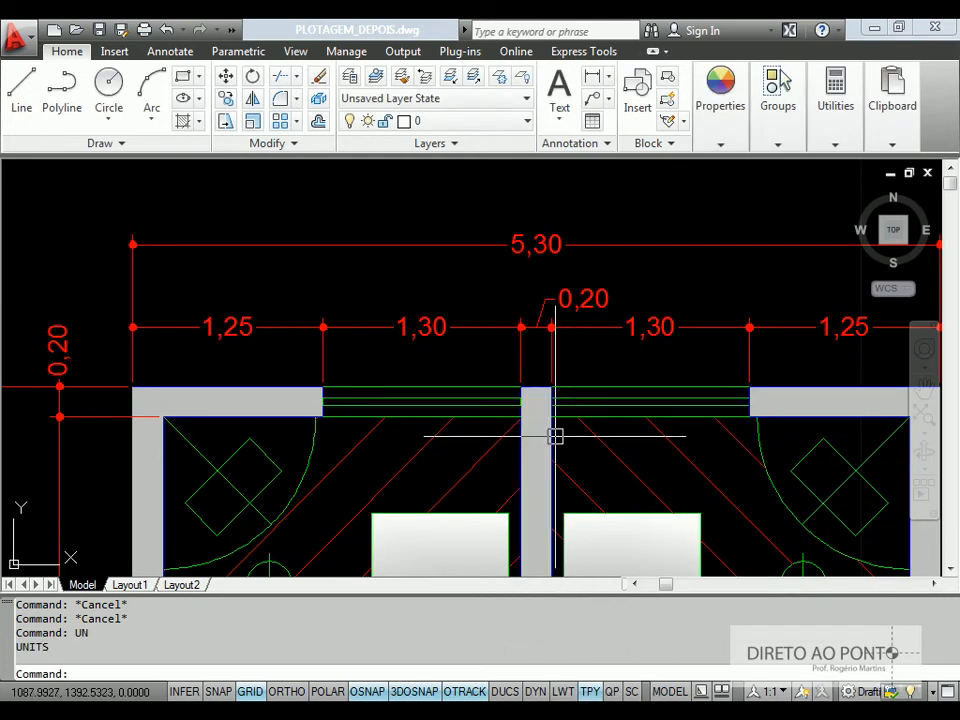
Step: Add a horizontal linear dimension above the upper edge of the pool outline
middle_drag(555, 414, 578, 388)
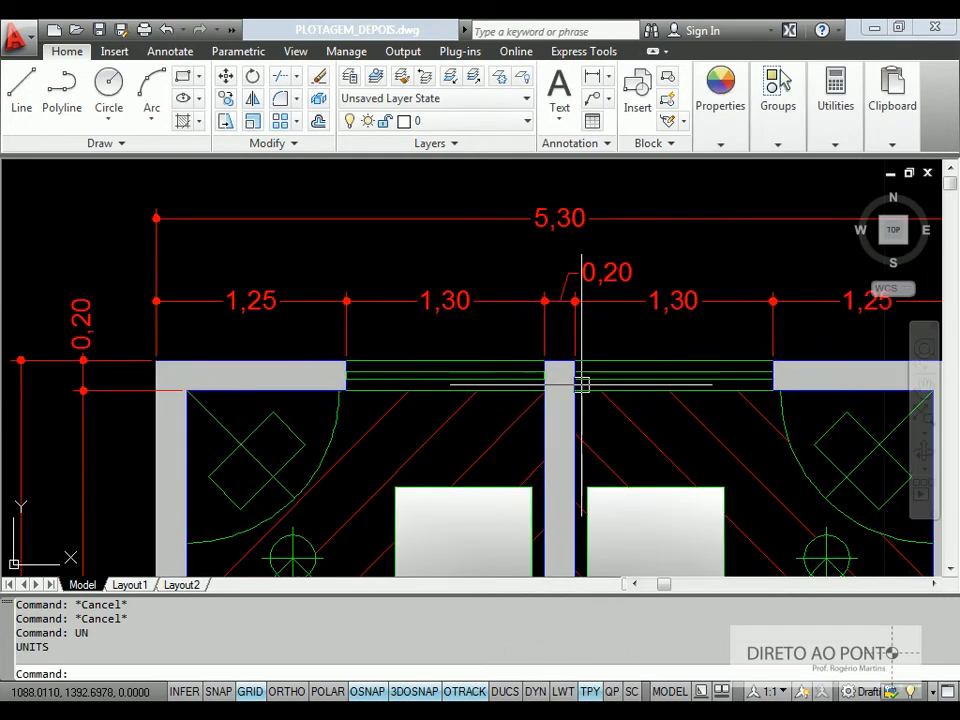
middle_click(582, 384)
middle_click(582, 384)
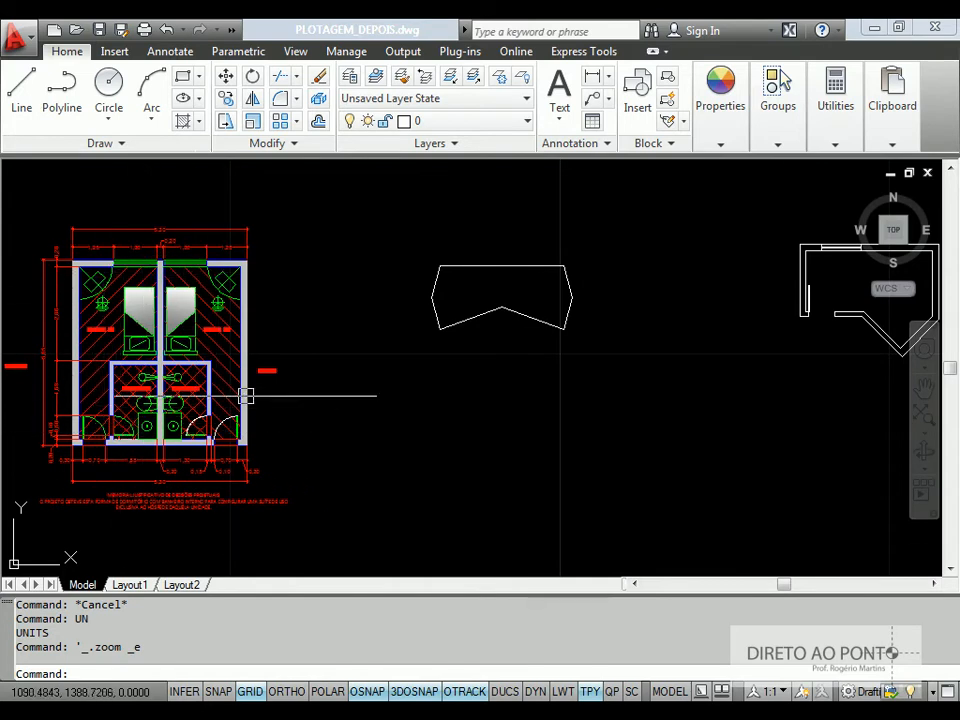
scroll(484, 256, up, 3)
scroll(484, 256, up, 2)
middle_drag(497, 255, 472, 290)
text(LI)
key(Return)
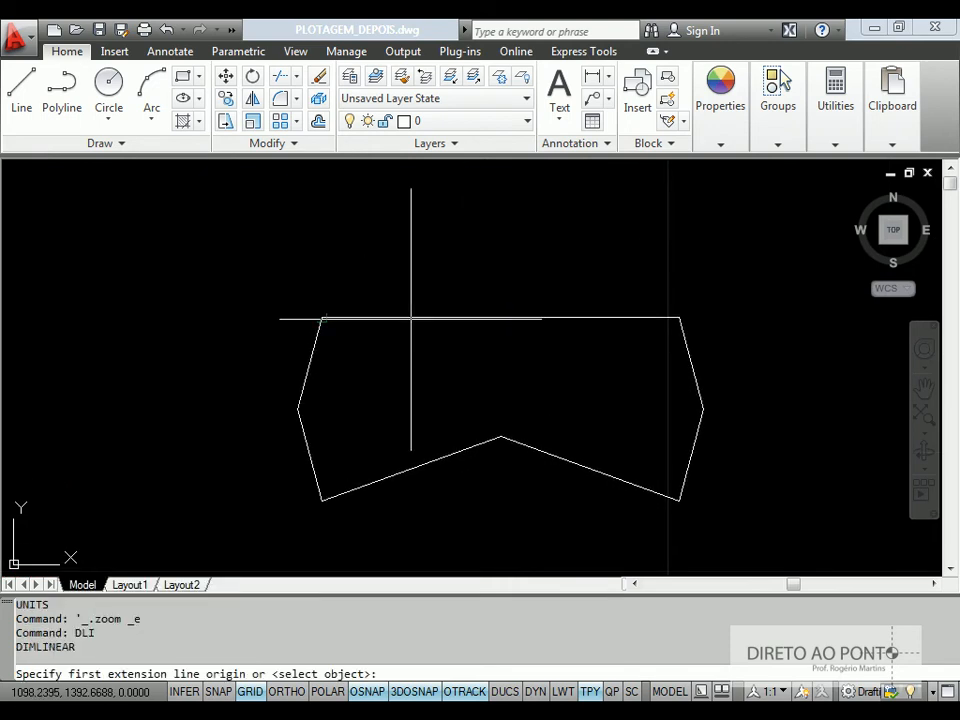
click(321, 317)
click(679, 318)
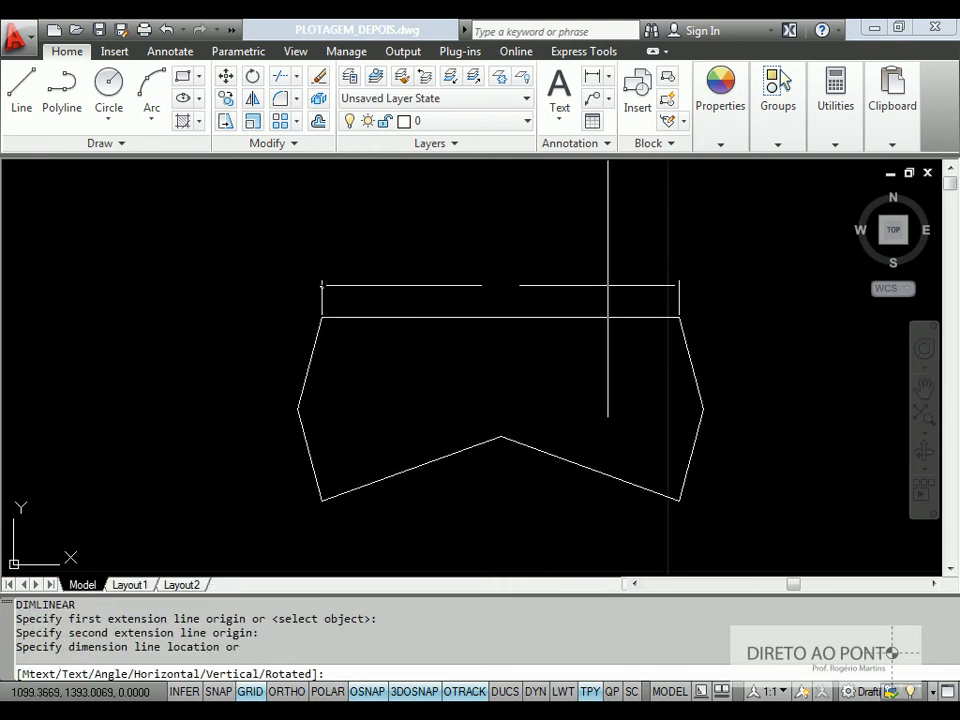
click(608, 284)
key(Escape)
Step: Move the pool's horizontal dimension to the cotas layer and clear the selection
click(600, 264)
click(549, 302)
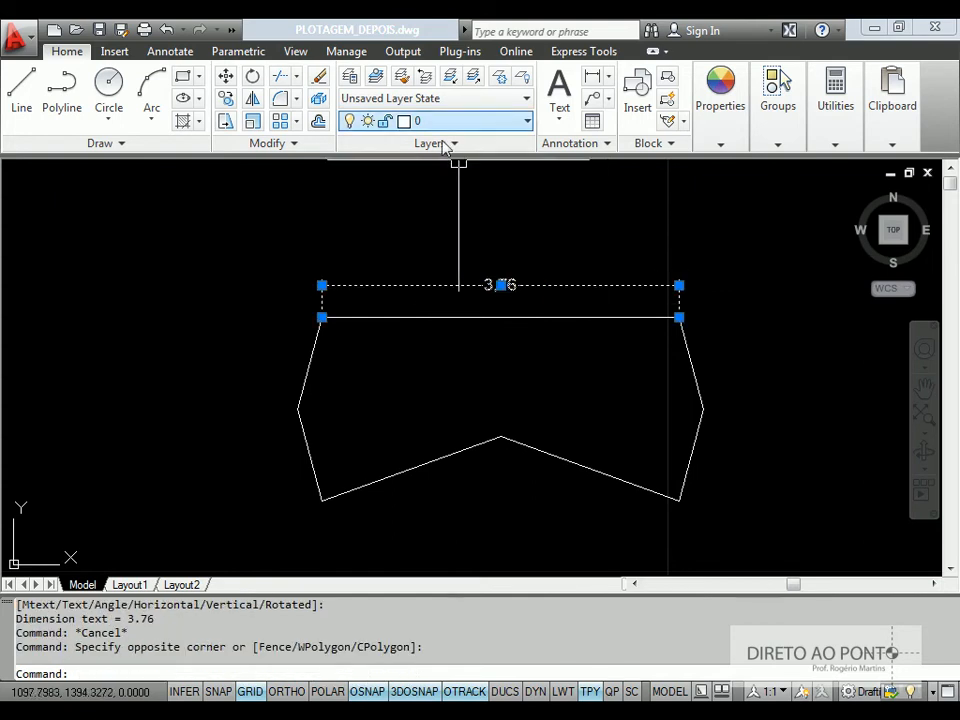
click(439, 125)
click(433, 172)
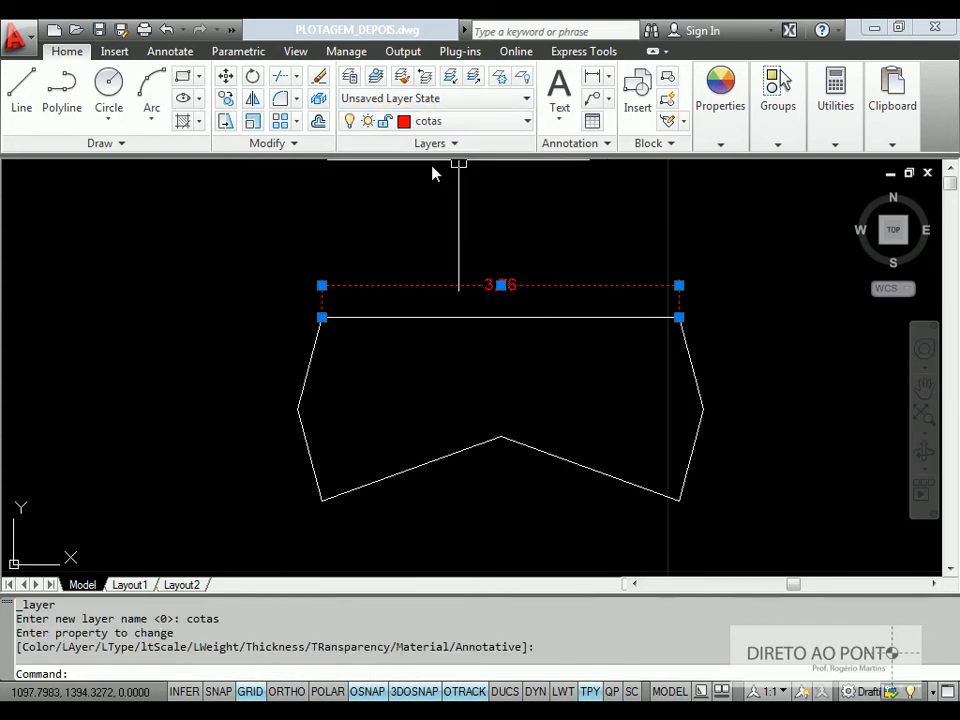
key(Escape)
key(Escape)
key(Escape)
key(Escape)
Step: Add a vertical linear dimension beside the pool between its upper-right and lower-right corners
mouse_move(589, 337)
middle_down()
mouse_move(260, 358)
mouse_move(349, 319)
mouse_move(432, 315)
middle_up()
text(DLI)
key(Return)
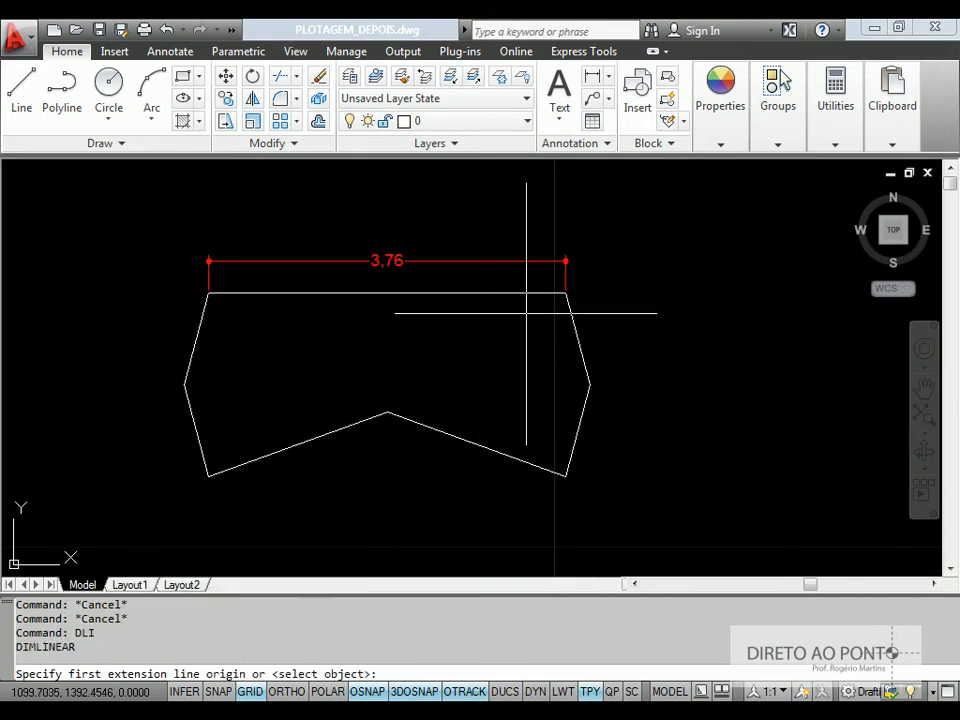
click(566, 293)
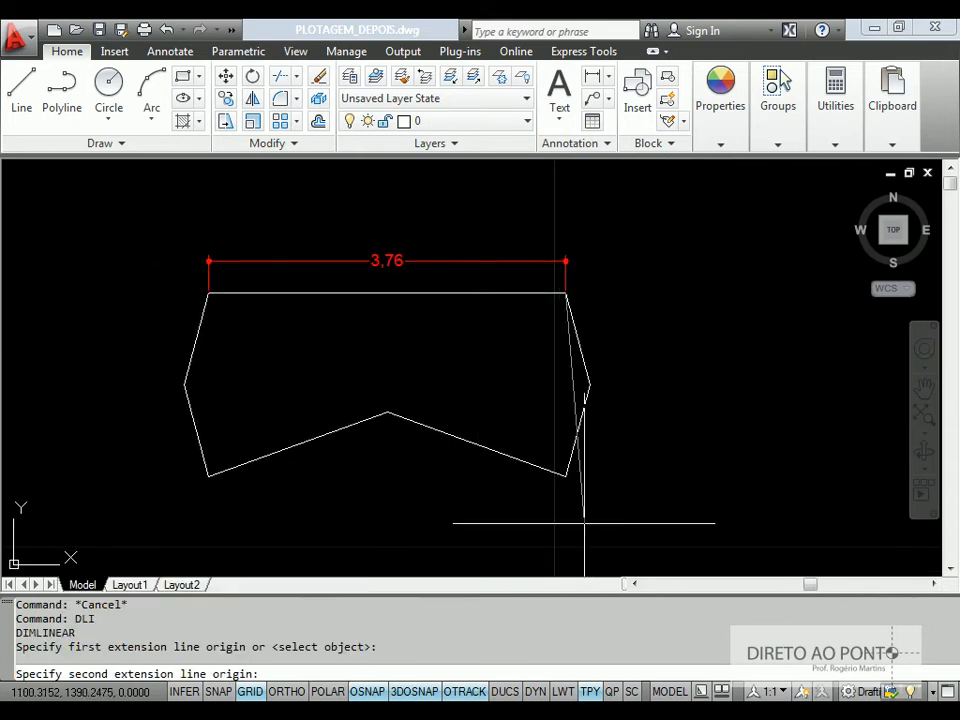
click(566, 476)
click(634, 465)
key(Escape)
Step: Match the pool's vertical dimension to the properties of its horizontal dimension
text(MA)
key(Return)
click(536, 260)
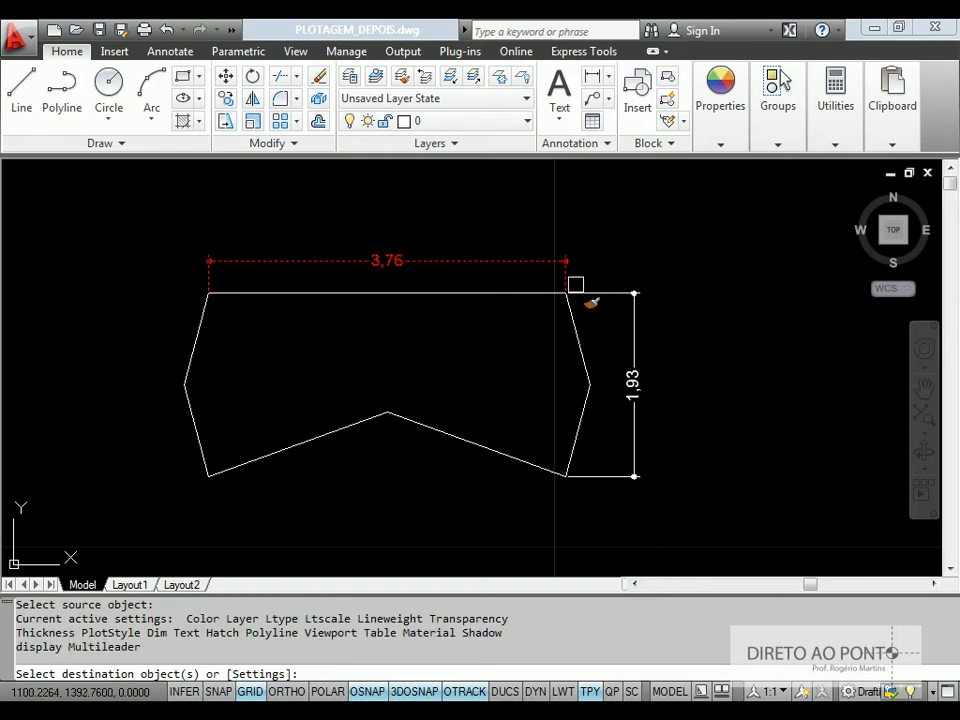
click(631, 334)
key(Return)
Step: Add a horizontal linear dimension above the top outer wall of the small floor plan, from corner to corner
scroll(645, 328, down, 1)
middle_drag(649, 326, 510, 347)
scroll(510, 347, down, 1)
middle_drag(575, 339, 214, 356)
scroll(389, 326, up, 3)
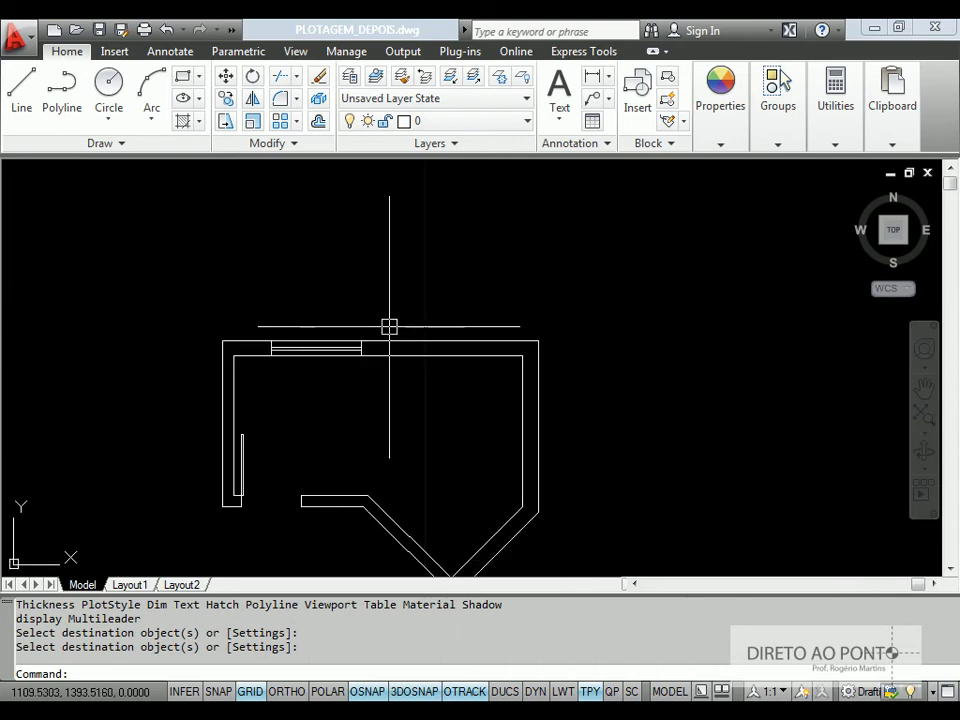
key(Escape)
text(DLI)
key(Return)
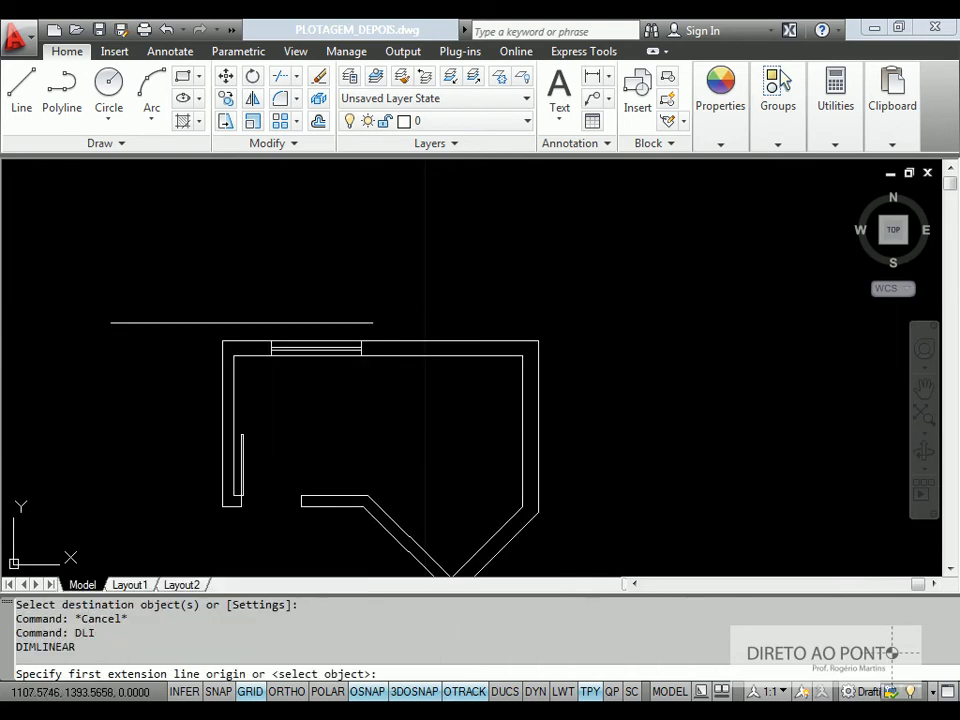
click(222, 340)
click(538, 341)
click(430, 295)
Step: Add a vertical linear dimension beside the small floor plan's left outer wall, from its lower corner to its upper corner
key(Return)
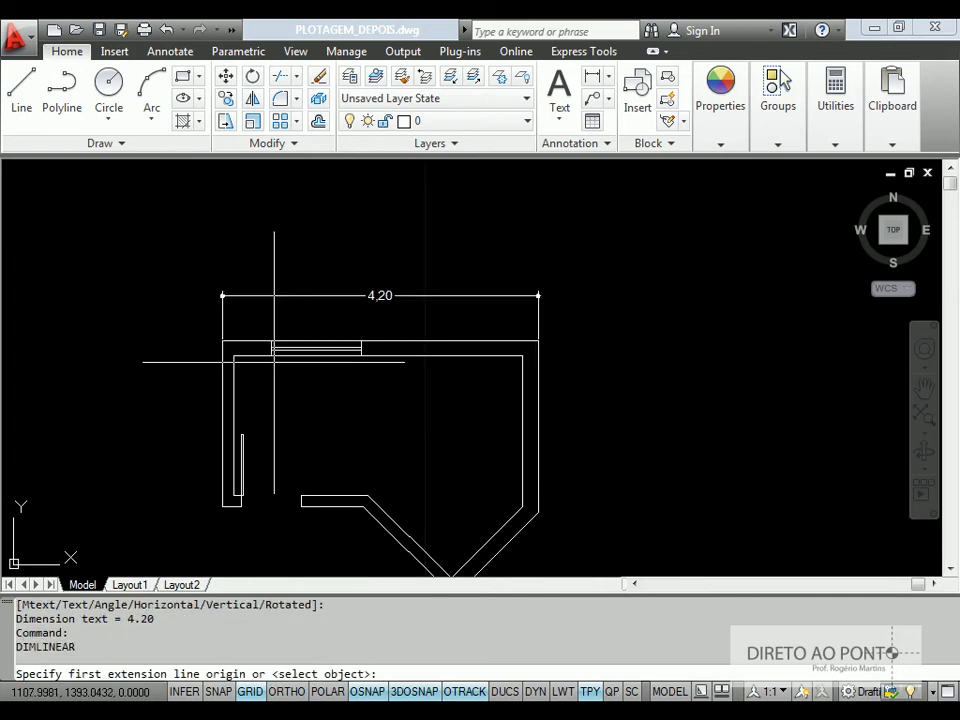
click(220, 509)
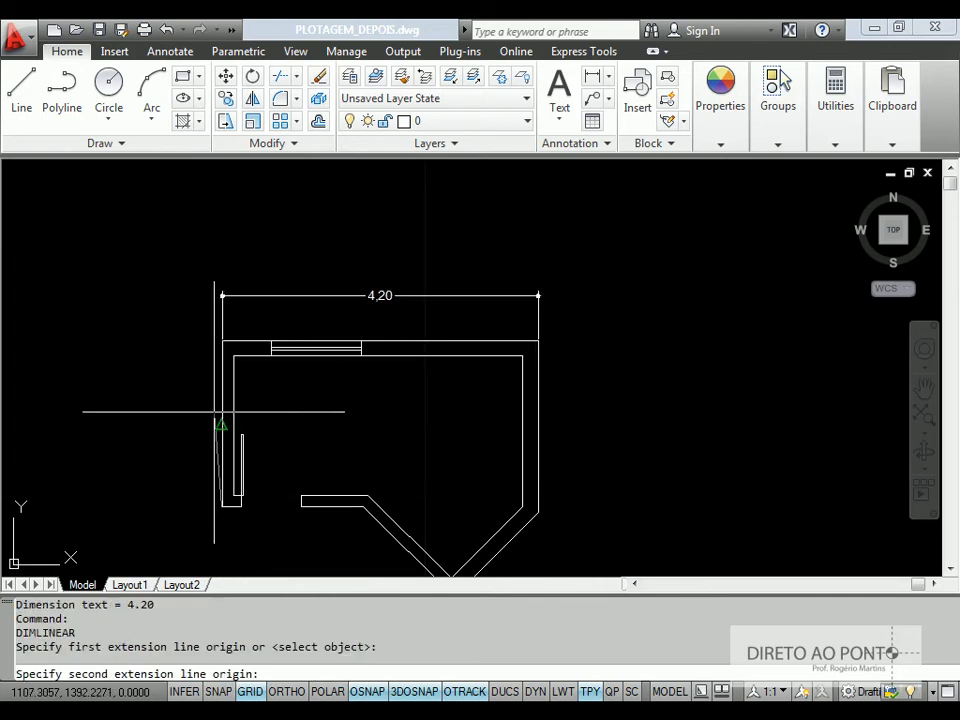
click(222, 340)
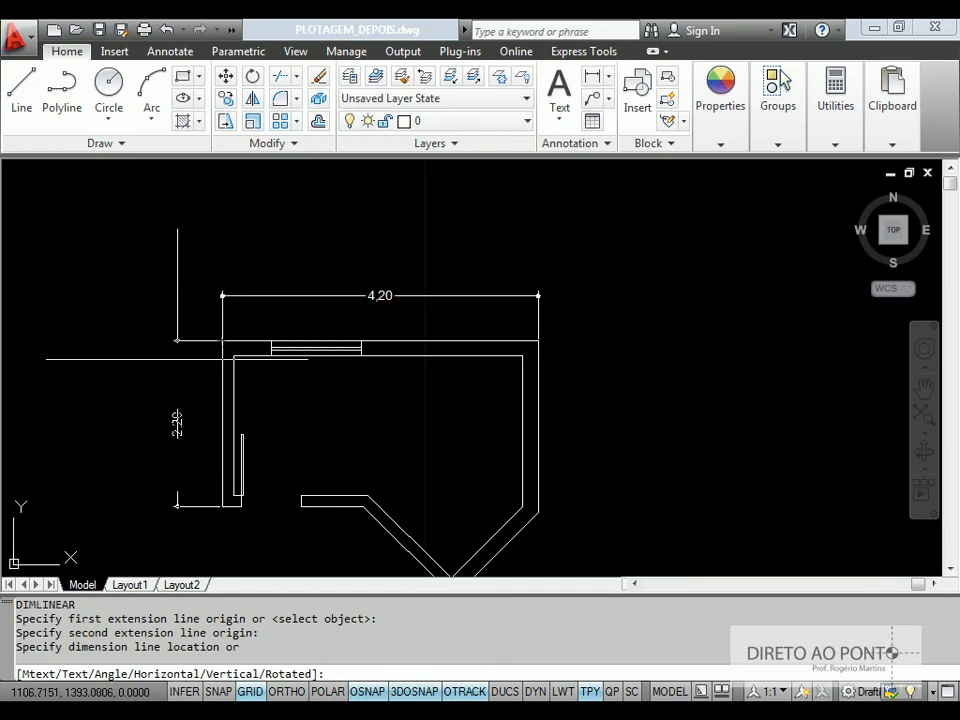
click(176, 300)
key(Escape)
key(Escape)
Step: Move the small floor plan's horizontal and vertical dimensions to the cotas layer and clear the selection
click(290, 272)
click(165, 285)
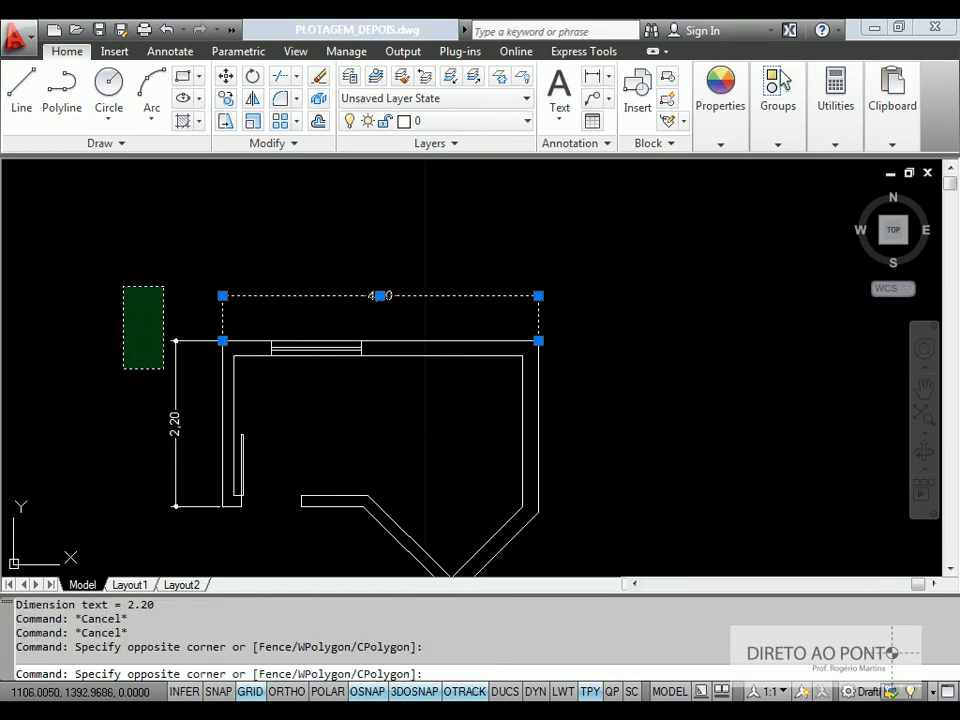
click(135, 349)
click(186, 295)
click(151, 376)
click(392, 122)
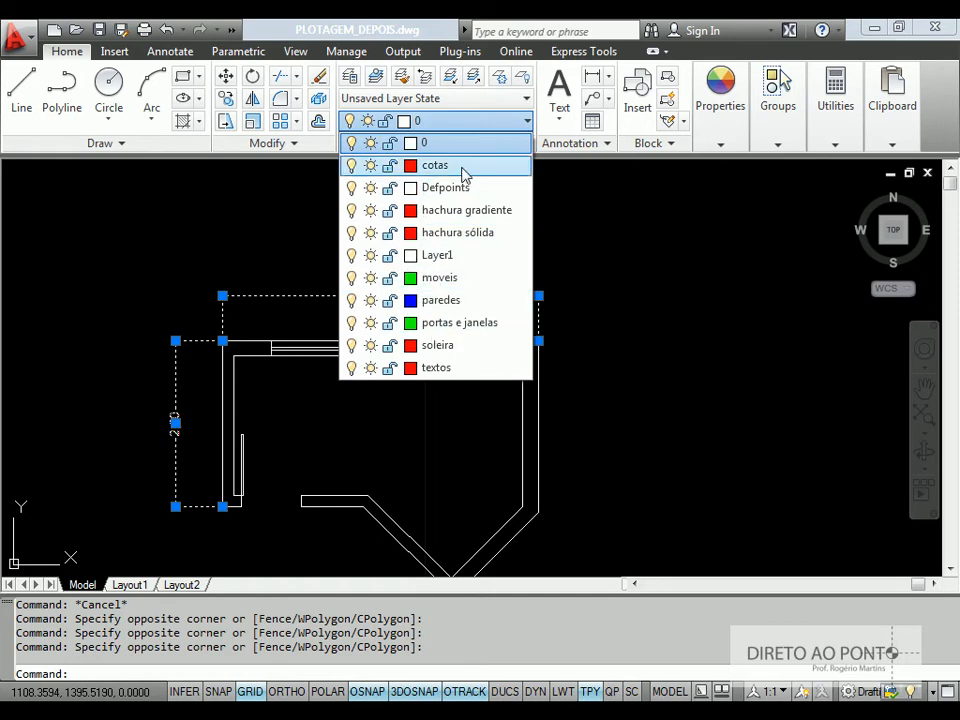
click(465, 167)
key(Escape)
key(Escape)
key(Escape)
Step: Break the outer and inner lines of the top wall at the window's left jamb
middle_drag(289, 364, 610, 307)
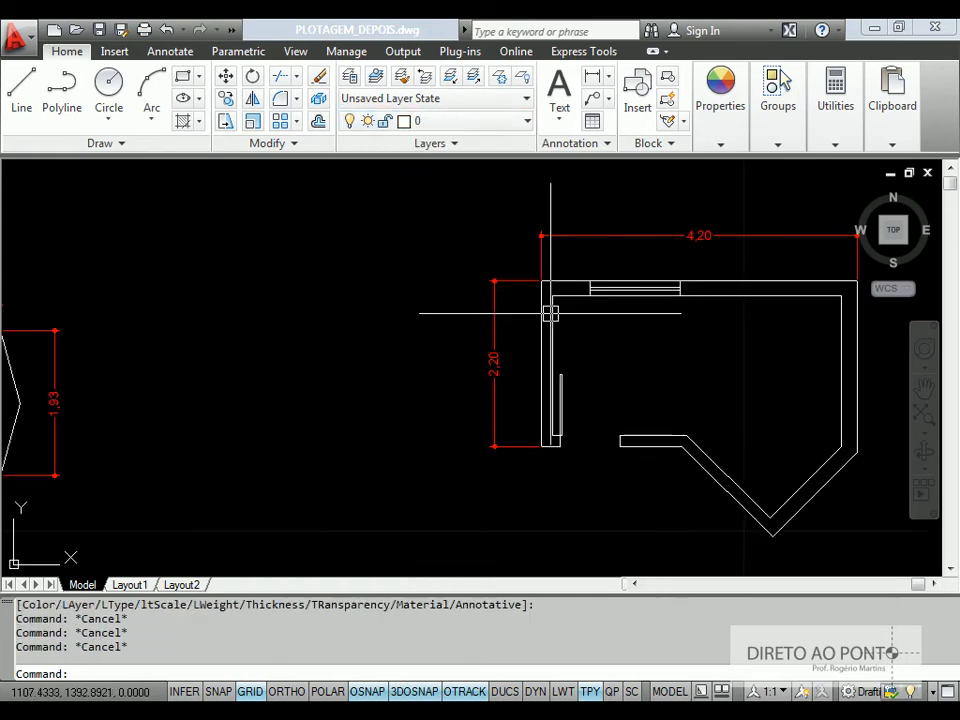
scroll(551, 311, down, 3)
scroll(495, 336, up, 1)
scroll(628, 287, up, 4)
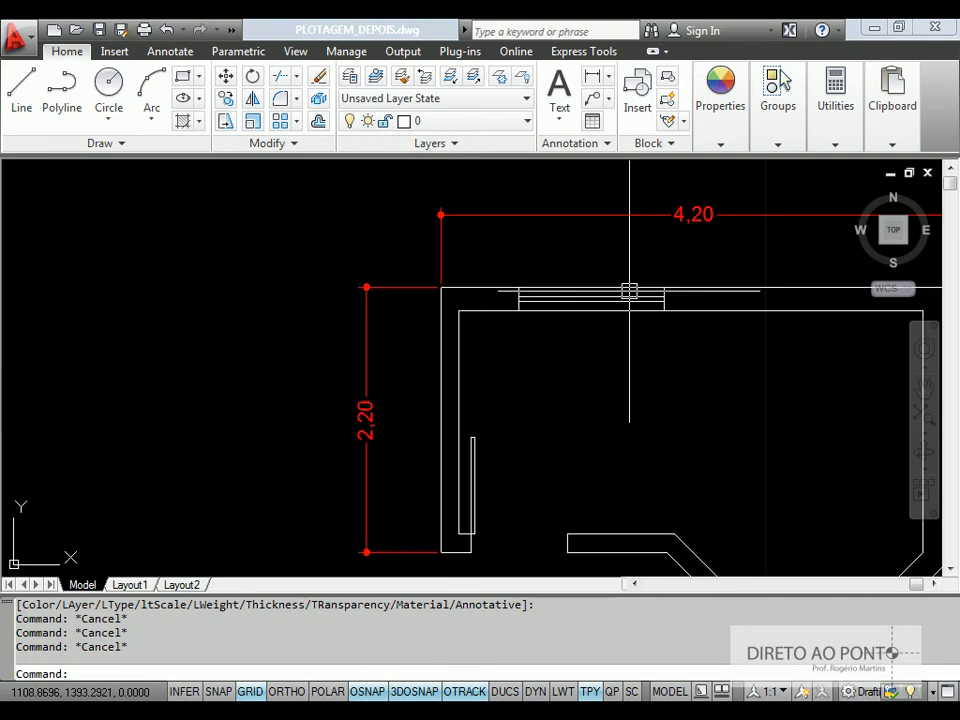
click(638, 282)
key(Escape)
scroll(630, 285, up, 2)
middle_drag(622, 293, 538, 358)
text(br)
key(Return)
click(534, 356)
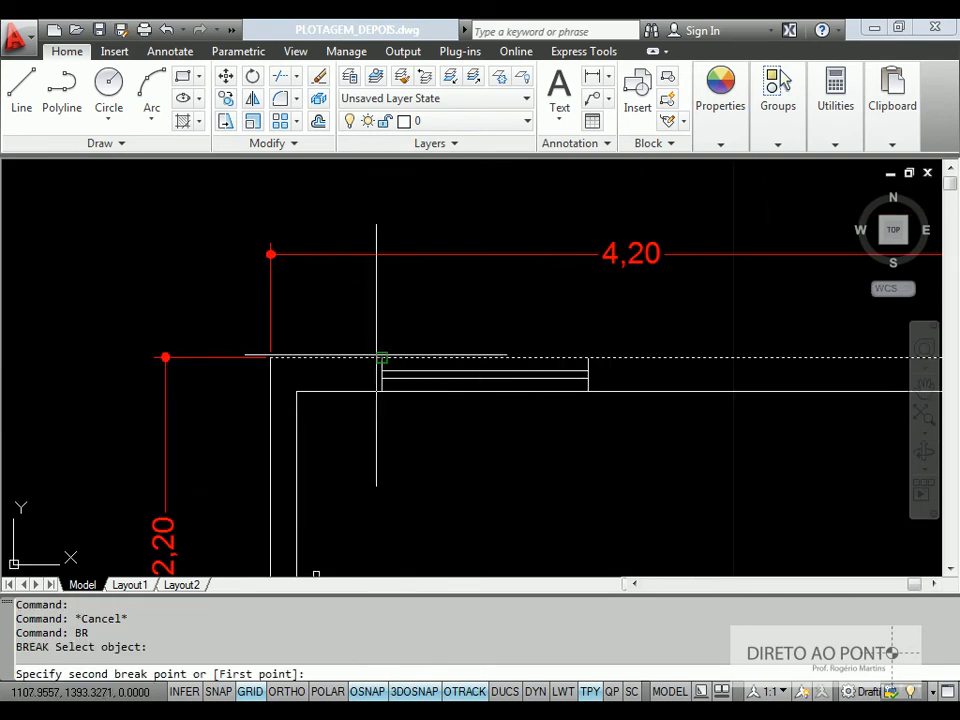
click(379, 356)
key(Return)
click(396, 390)
click(296, 391)
Step: Break the inner and outer lines of the top wall at the window's right jamb
key(Return)
click(573, 391)
click(583, 391)
key(Return)
click(570, 359)
click(588, 357)
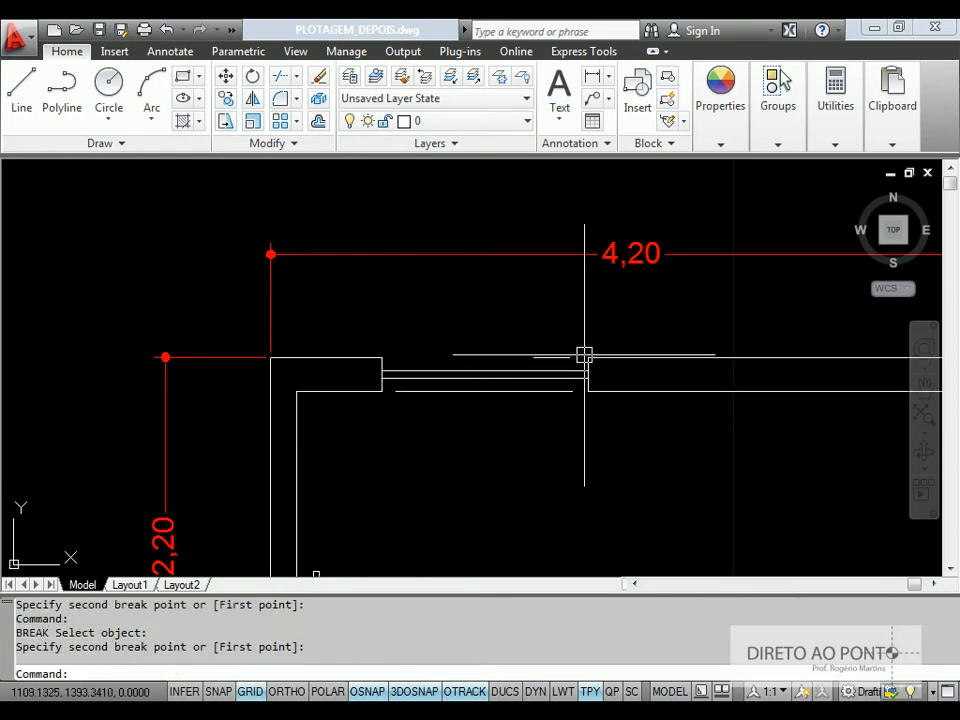
Step: Extend the leftover wall line segments inside the window opening to the window's right jamb
text(EX)
key(Return)
click(559, 315)
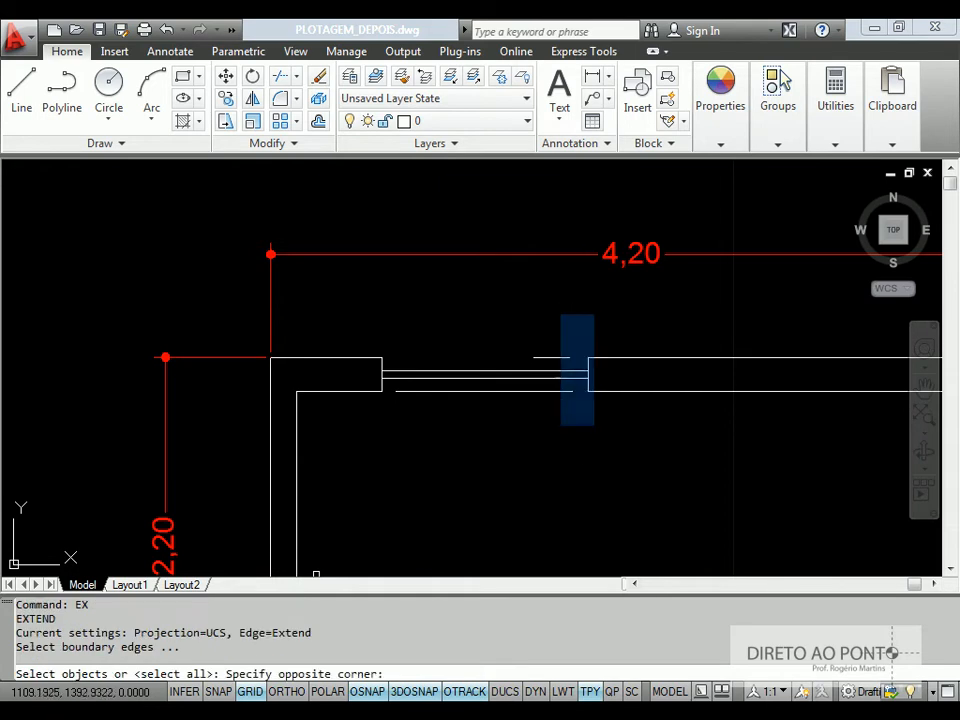
click(591, 420)
key(Return)
click(565, 321)
click(536, 411)
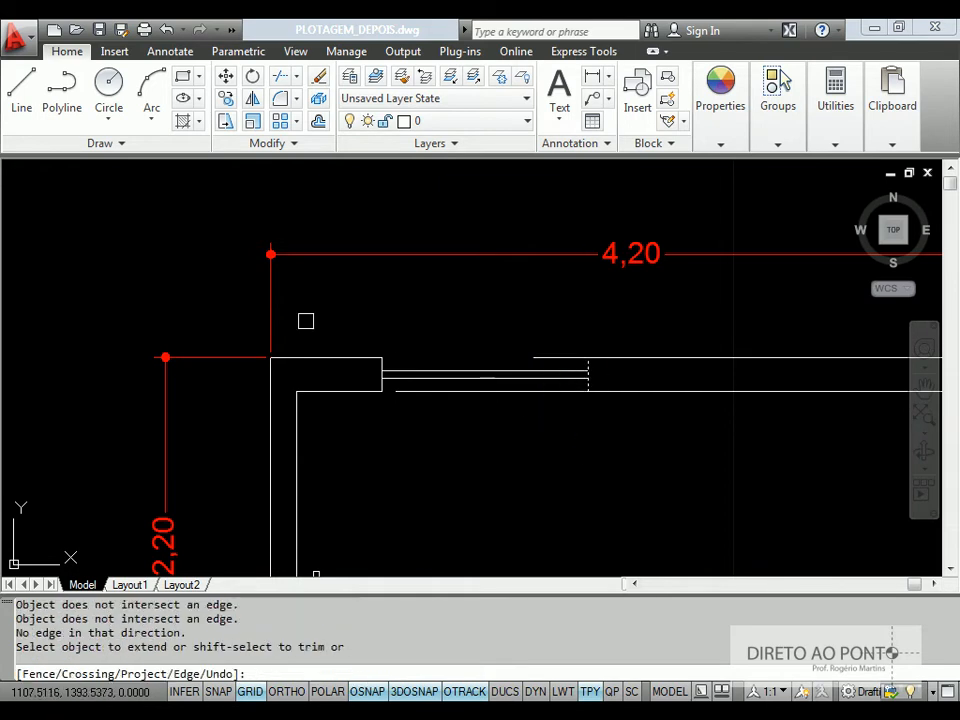
key(Return)
Step: Extend the line segments inside the window opening to the window's left jamb
text(EX)
key(Return)
click(359, 314)
click(413, 435)
key(Return)
click(551, 310)
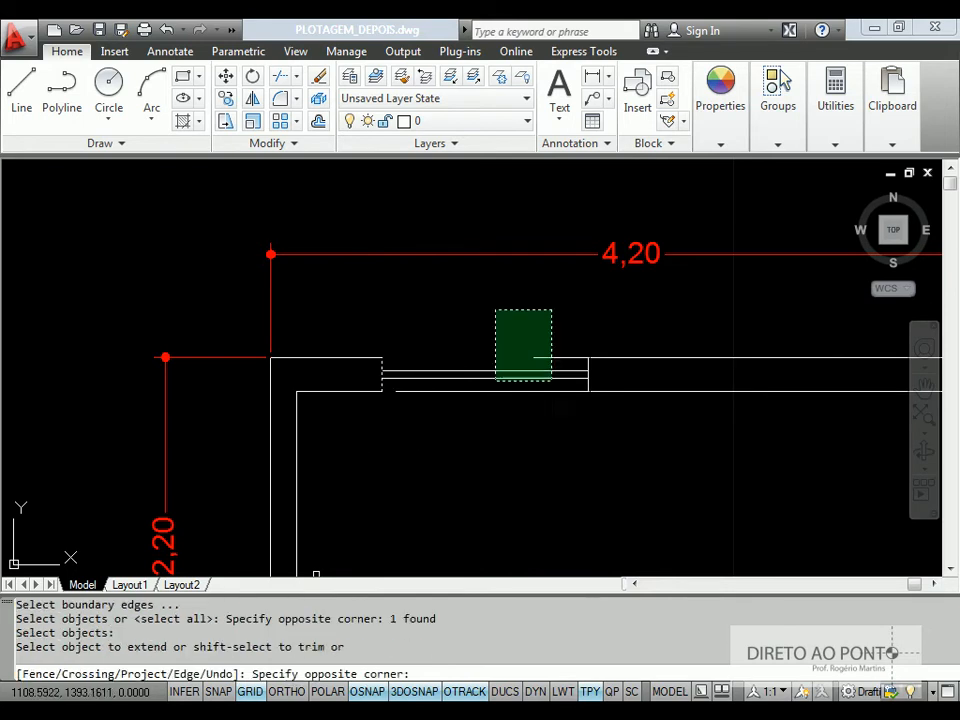
click(414, 419)
key(Return)
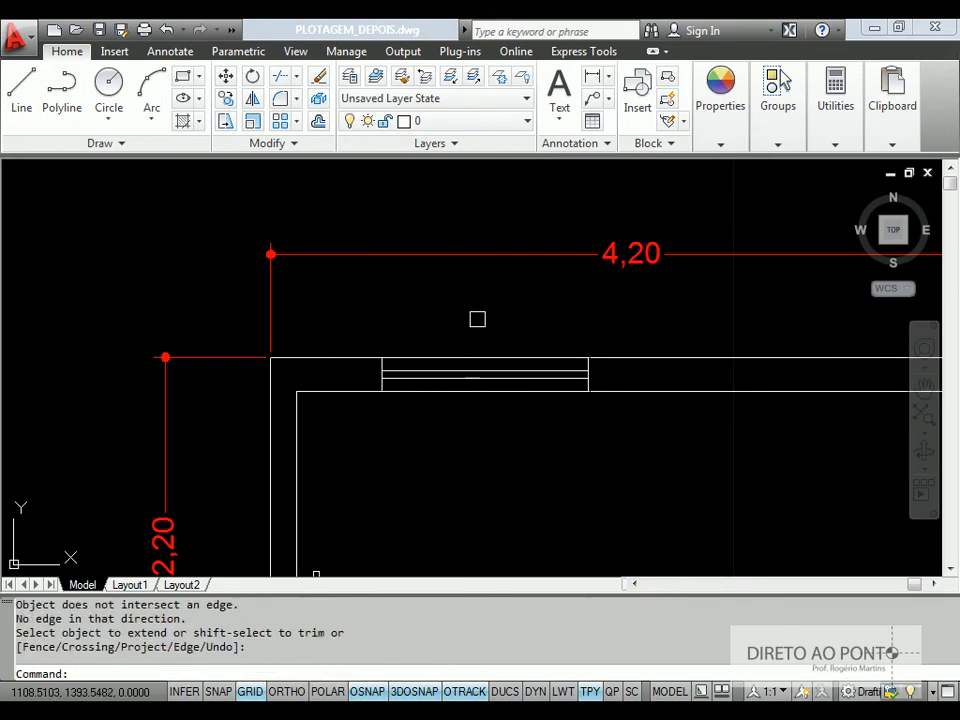
Step: Move the lines spanning the window opening to the portas e janelas layer
click(459, 317)
click(426, 422)
click(460, 121)
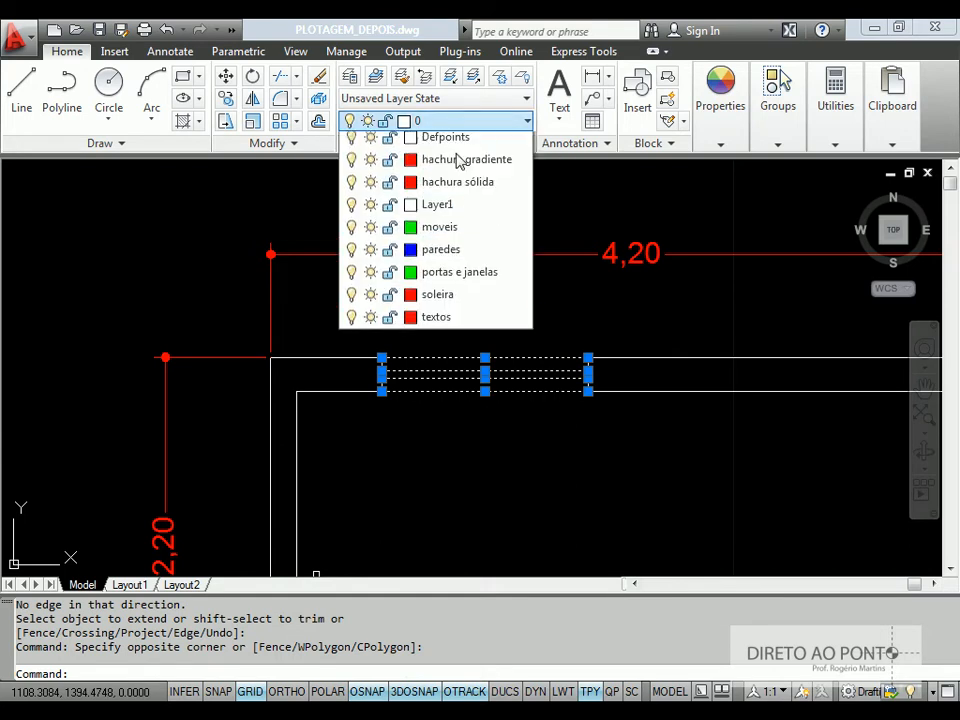
click(460, 322)
key(Escape)
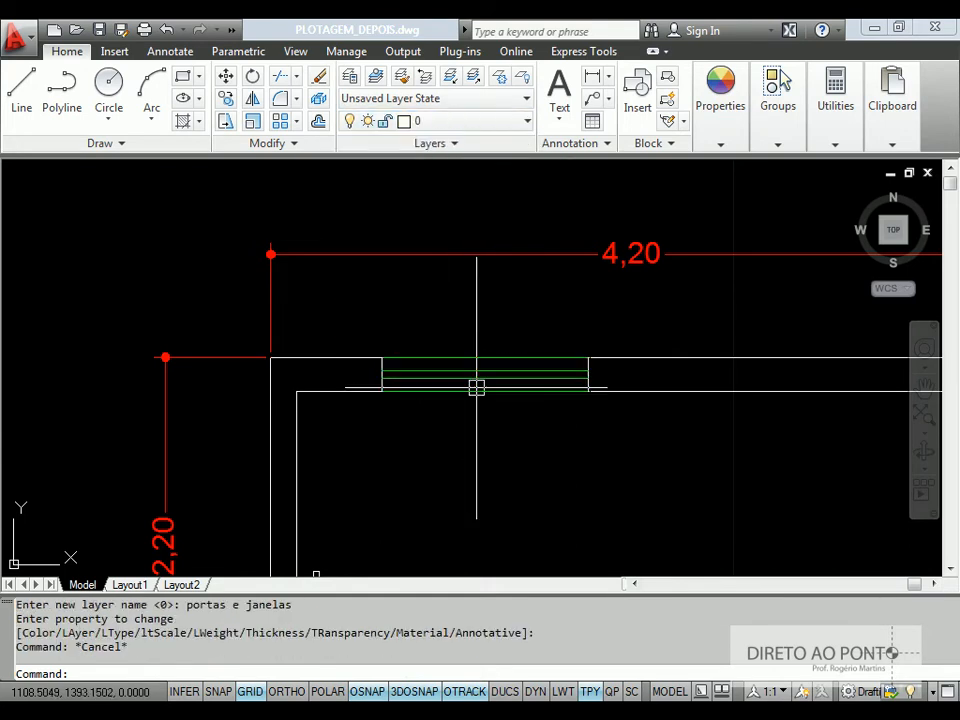
Step: Move the whole door leaf beside the left wall to the portas e janelas layer
scroll(489, 189, down, 3)
scroll(396, 261, up, 5)
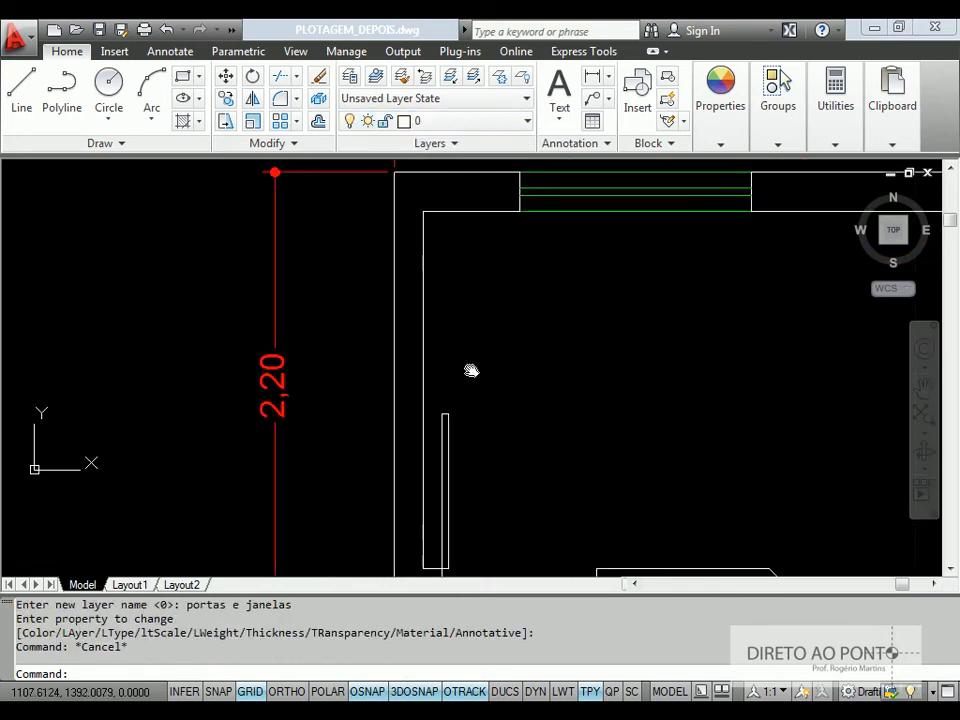
click(524, 278)
click(476, 330)
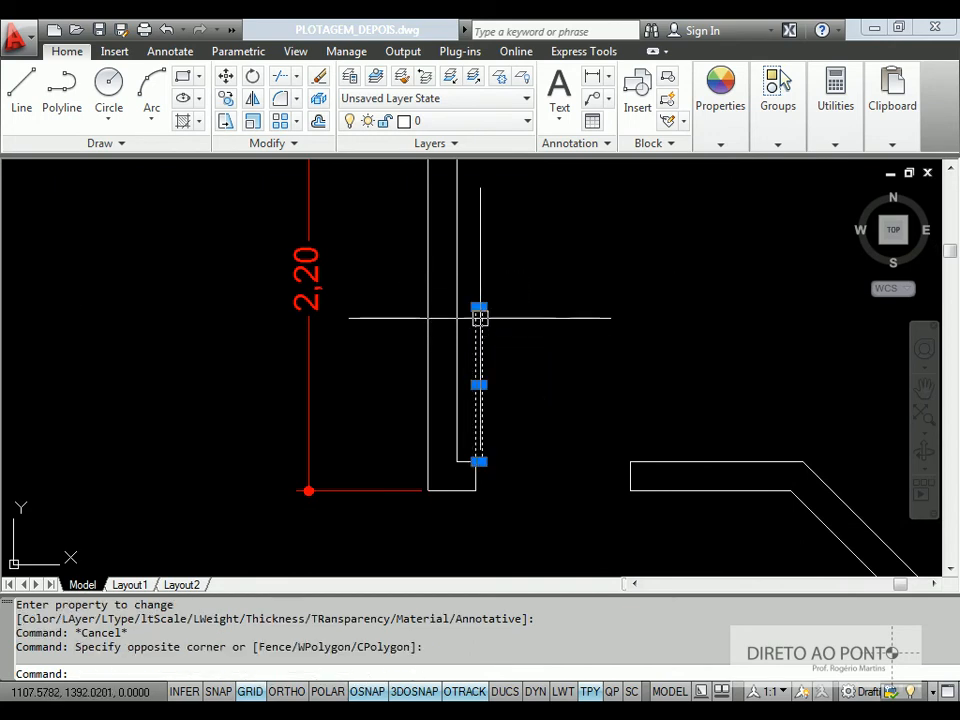
click(463, 266)
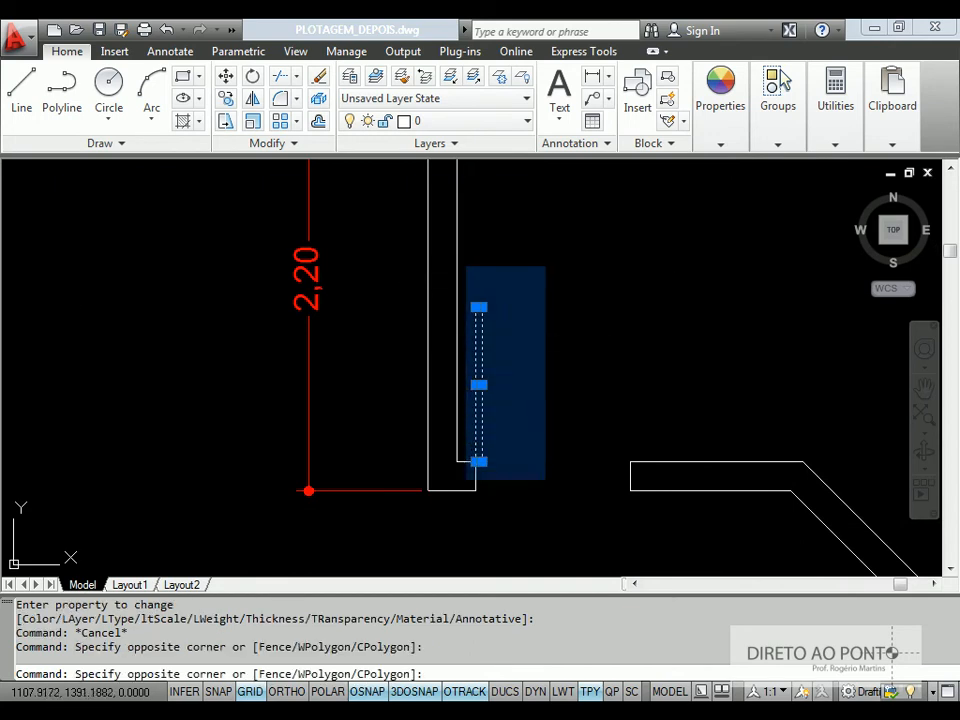
click(544, 467)
click(424, 133)
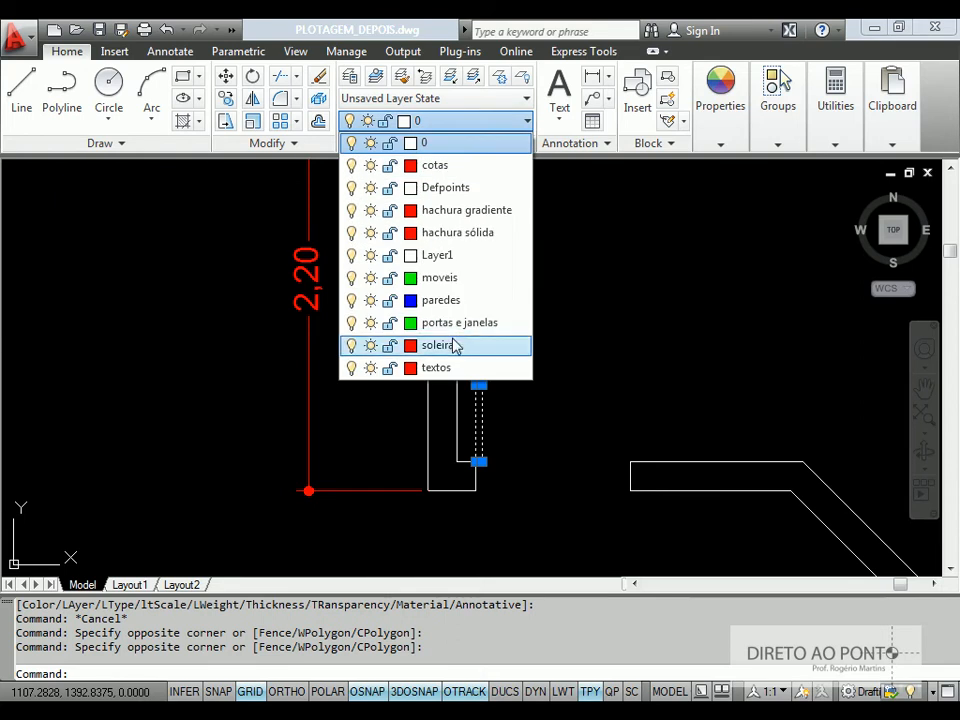
click(466, 326)
key(Escape)
key(Escape)
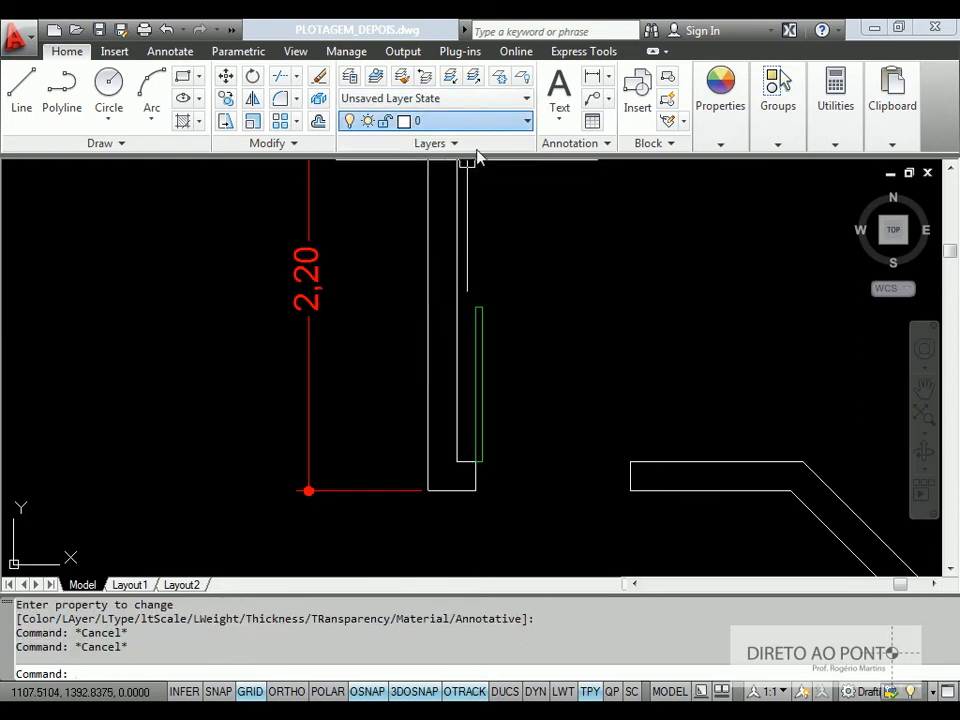
Step: Make portas e janelas the current layer and draw a circle centred on the door's hinge corner, reaching the leaf's upper end
click(480, 121)
click(470, 325)
text(c)
key(Return)
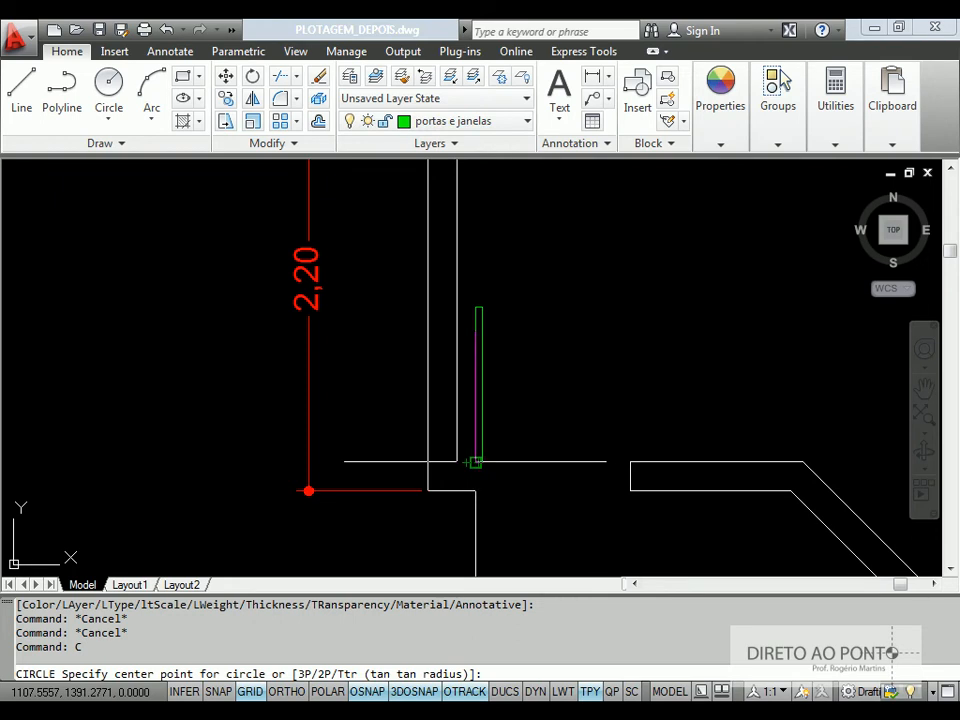
click(475, 460)
click(476, 309)
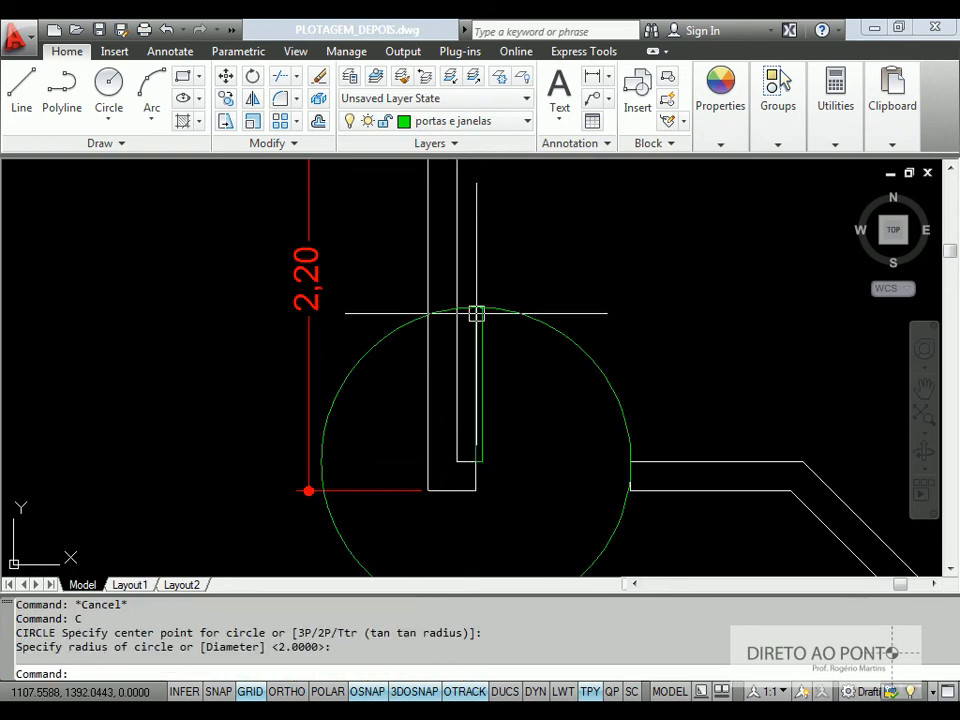
Step: Trim the circle against the door leaf and right-hand wall line, and erase the leftover arc, keeping only the door-swing quarter
text(tr)
key(Return)
click(471, 346)
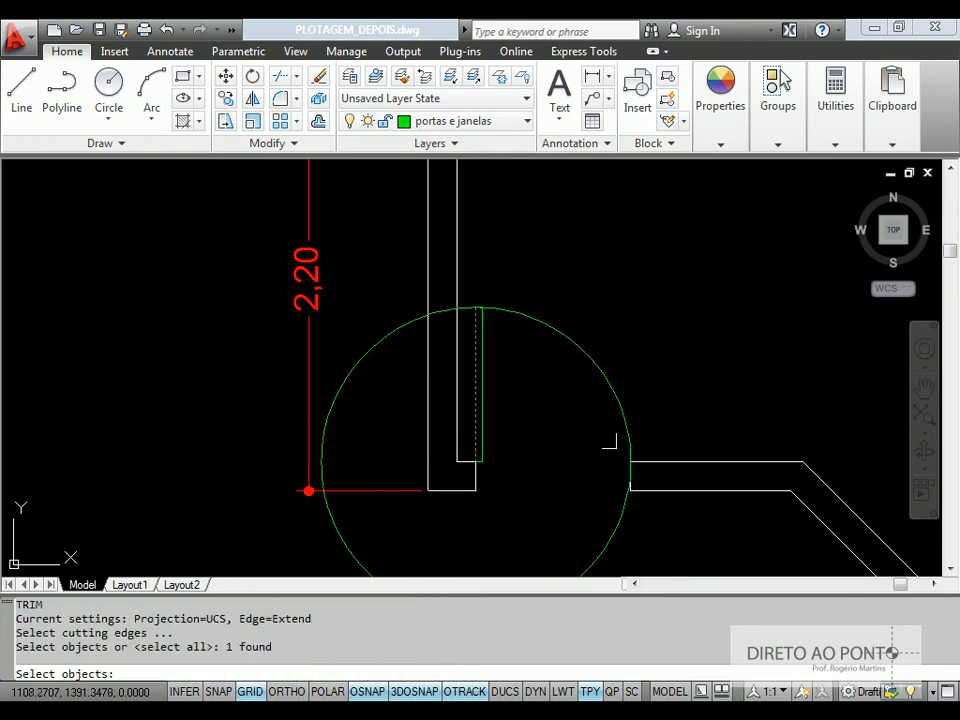
click(649, 463)
key(Return)
click(621, 514)
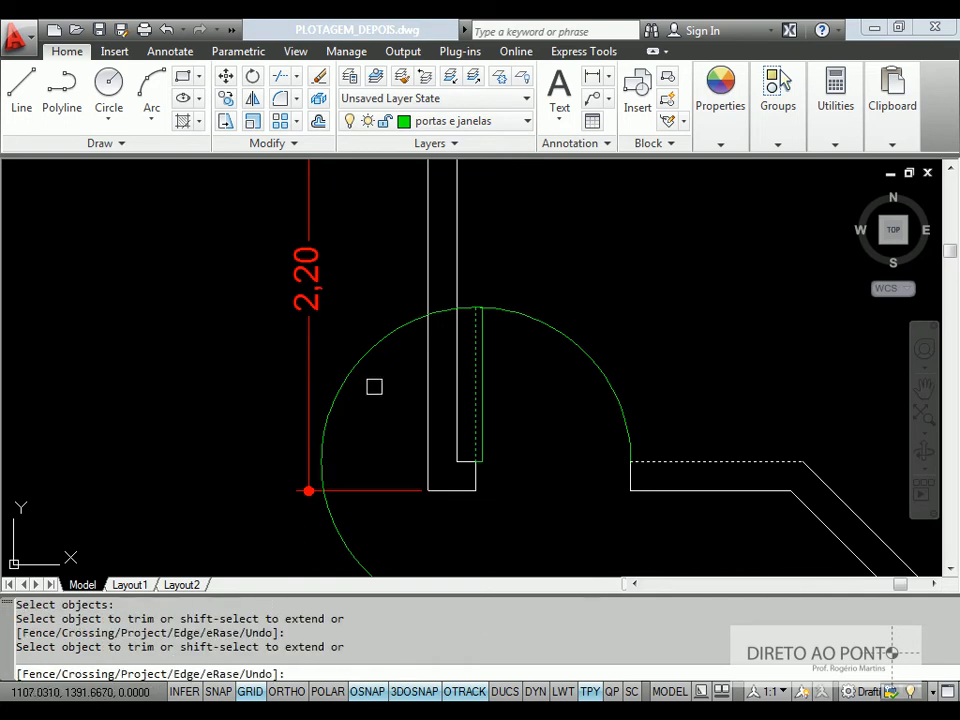
click(387, 340)
key(Return)
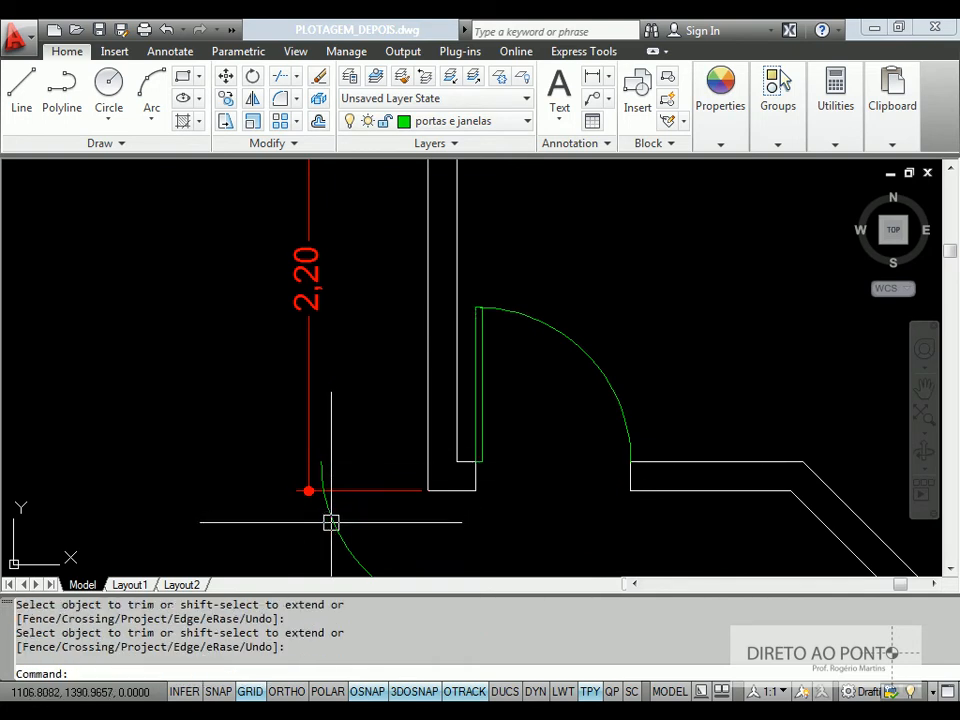
click(332, 520)
key(Delete)
click(600, 268)
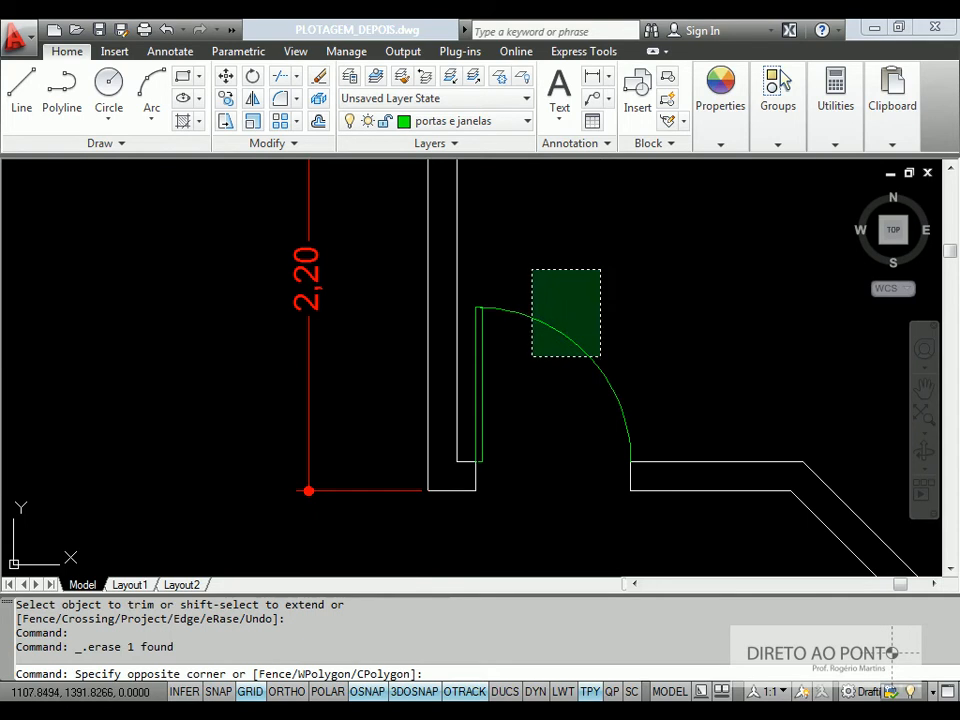
click(534, 336)
right_click(700, 120)
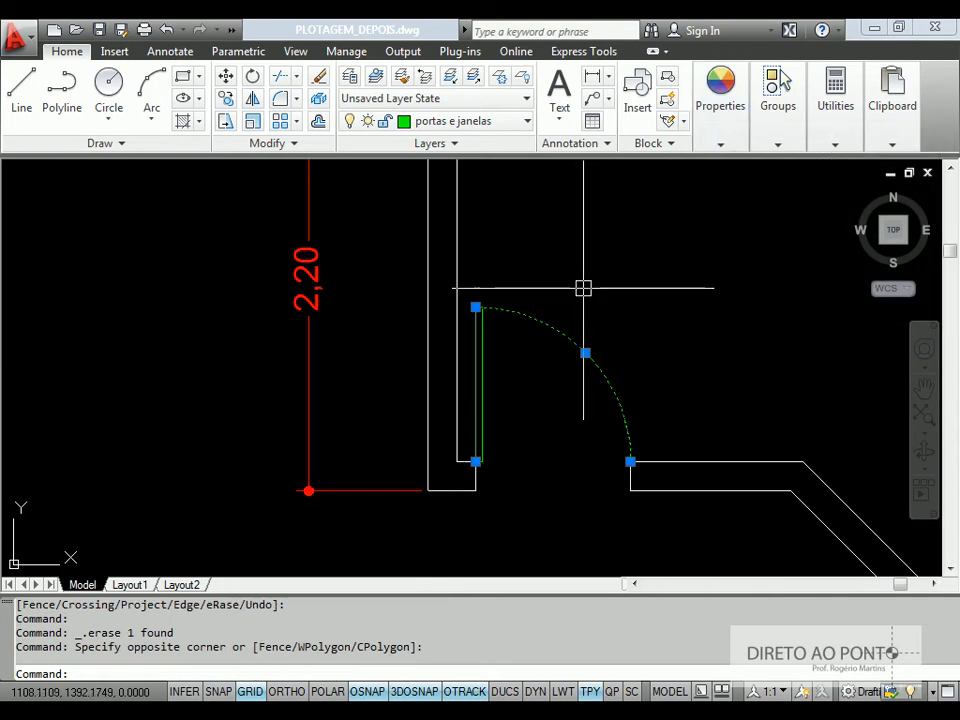
key(Escape)
key(Escape)
key(Escape)
Step: Set the door-swing arc's color to Red and clear the selection
click(615, 278)
click(553, 369)
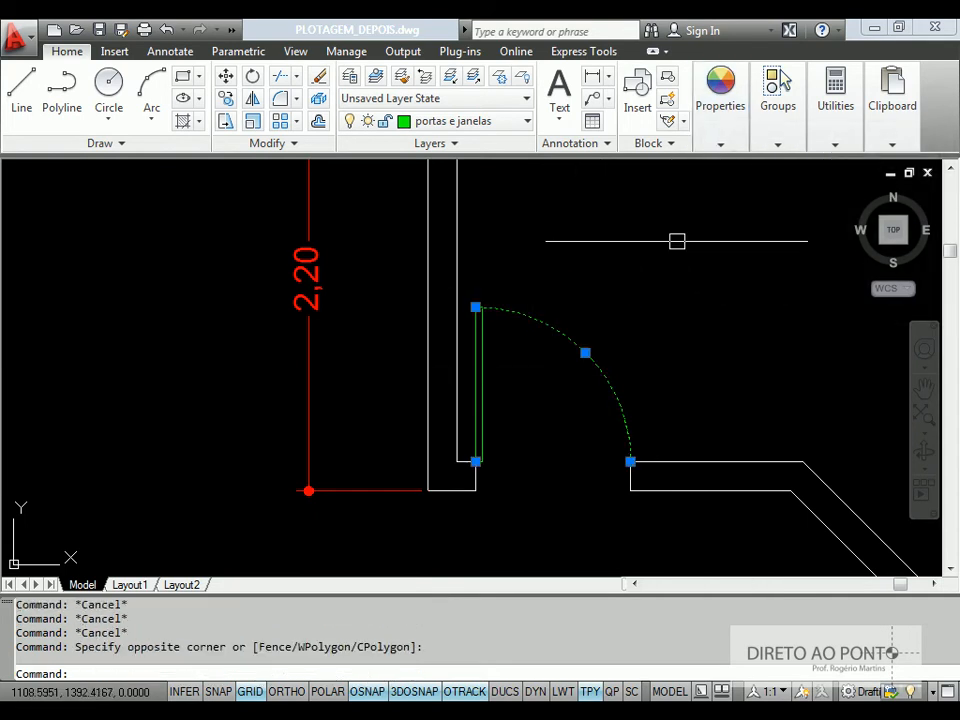
click(720, 143)
click(849, 166)
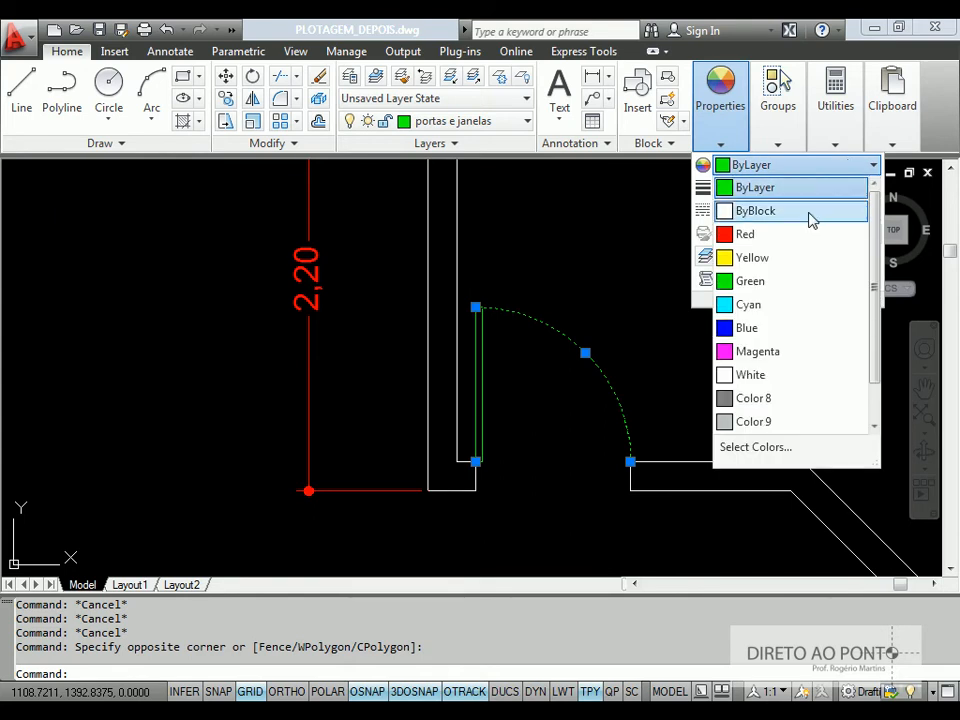
click(790, 235)
key(Escape)
key(Escape)
key(Escape)
key(Escape)
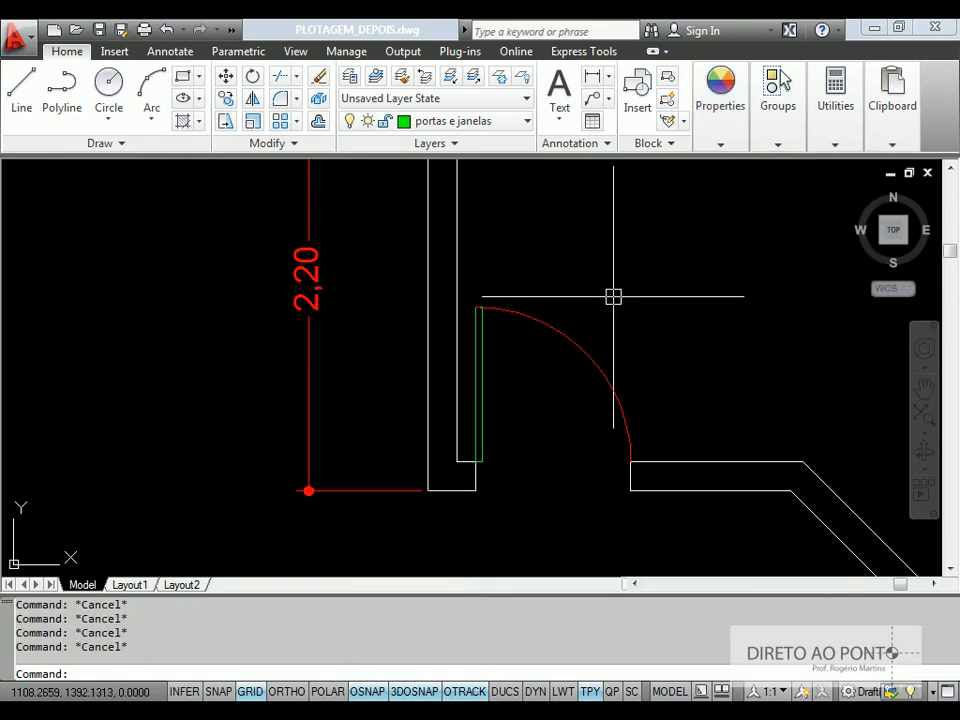
Step: Turn on the lineweight display and check the line thicknesses across the three drawings
click(566, 692)
mouse_move(655, 380)
middle_down()
mouse_move(606, 357)
mouse_move(598, 373)
middle_up()
scroll(686, 343, down, 5)
middle_drag(686, 339, 666, 339)
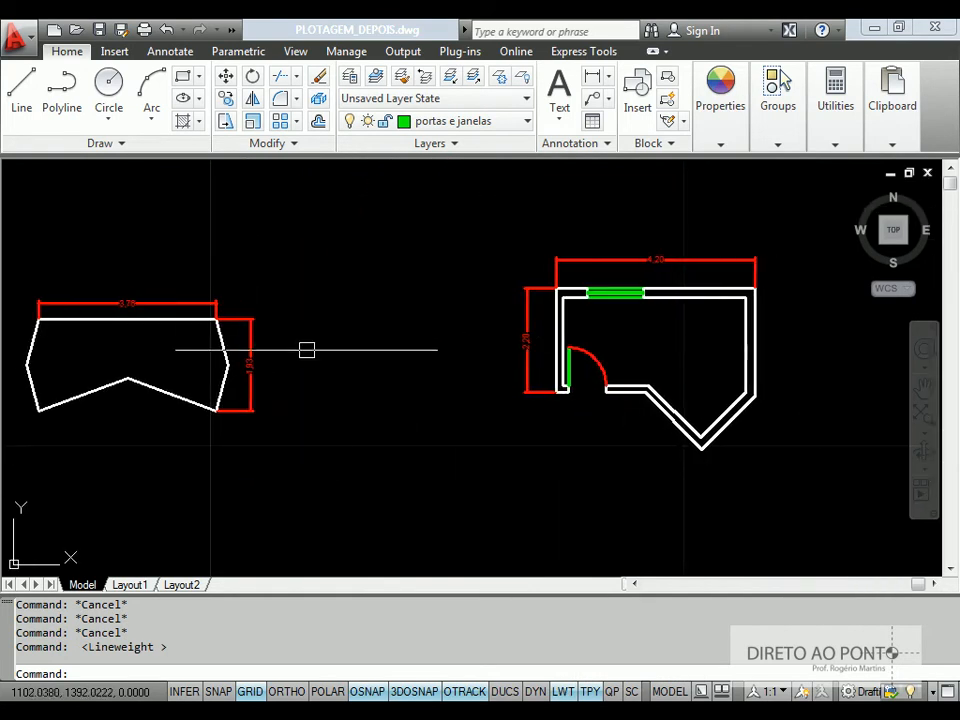
scroll(186, 359, up, 2)
mouse_move(220, 358)
middle_down()
mouse_move(481, 357)
mouse_move(409, 375)
middle_up()
scroll(480, 342, down, 6)
scroll(312, 402, up, 3)
middle_drag(566, 377, 511, 391)
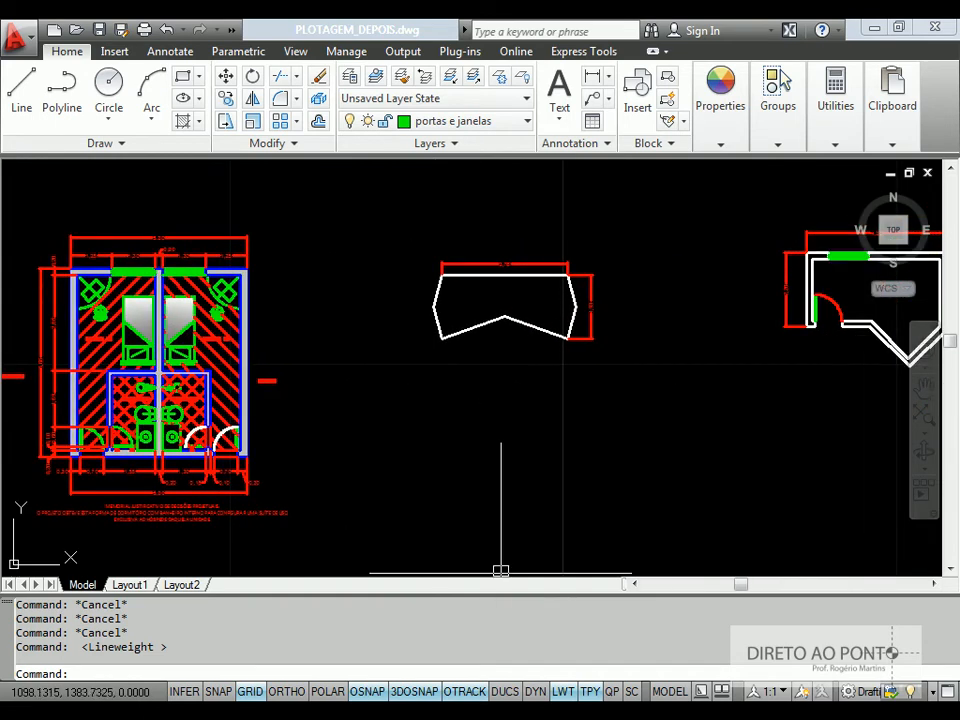
Step: Switch to the manual PDF and read Chapter 16's passage on units in metres and item 2 about working in Layout1
click(508, 658)
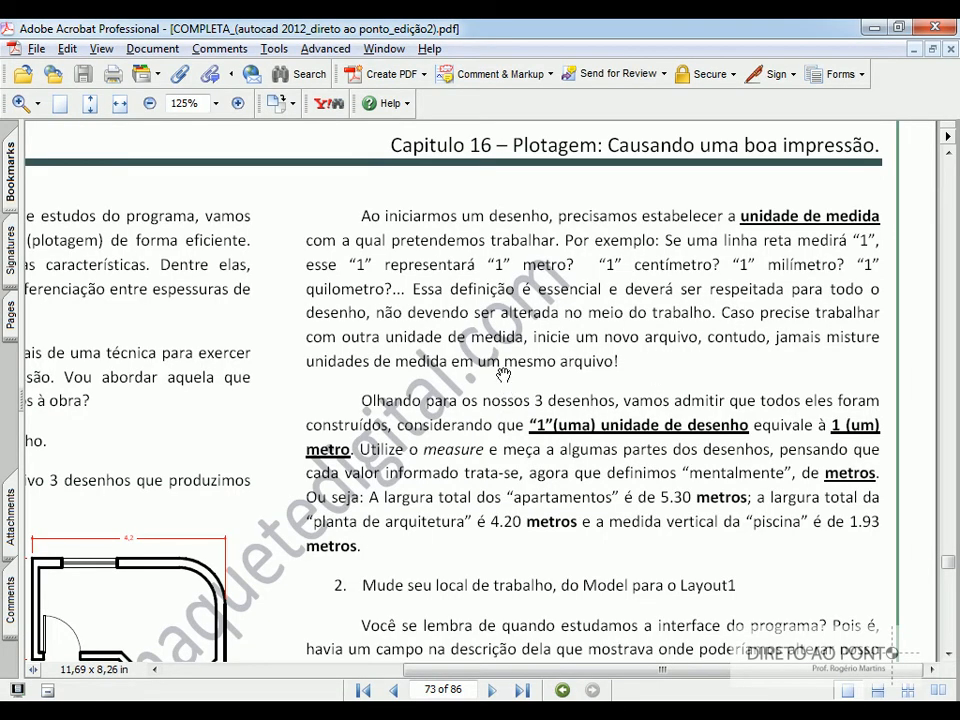
drag(516, 440, 478, 245)
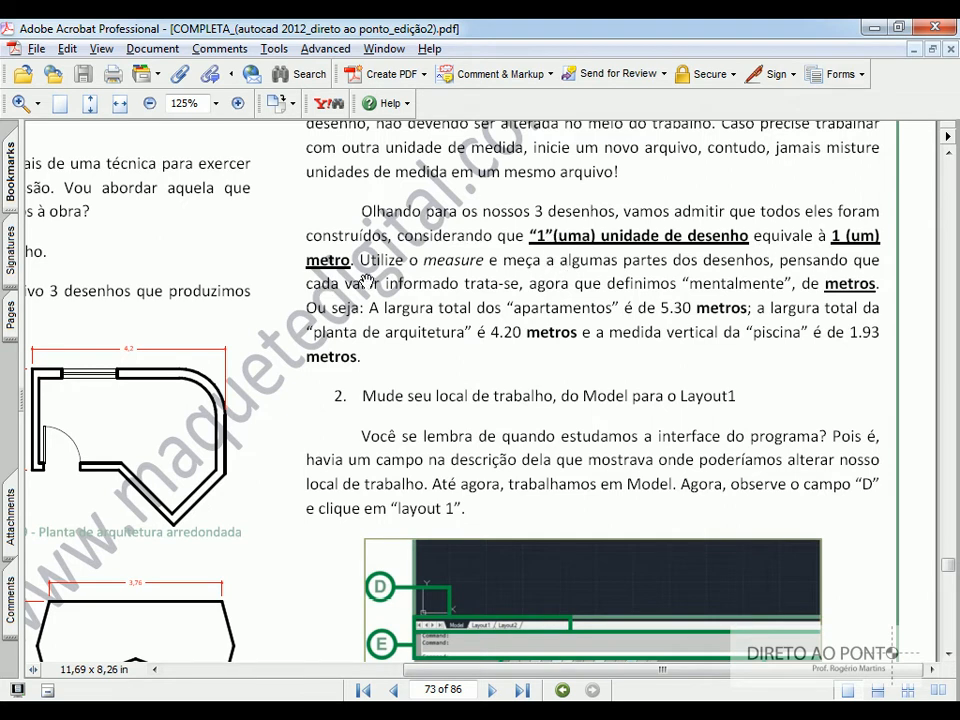
scroll(408, 310, down, 2)
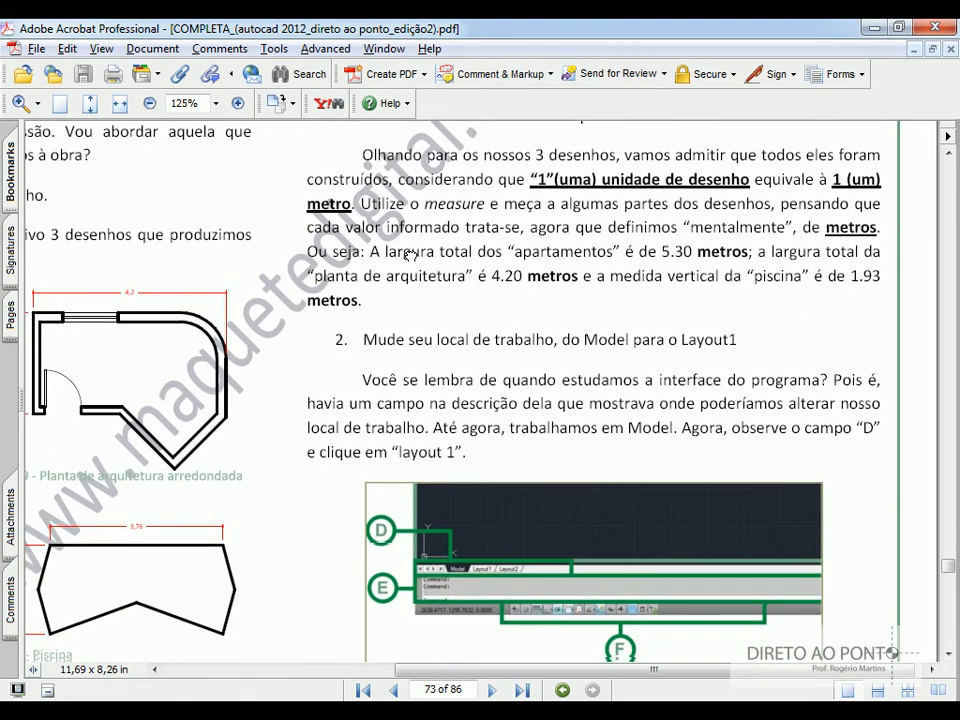
drag(388, 310, 171, 308)
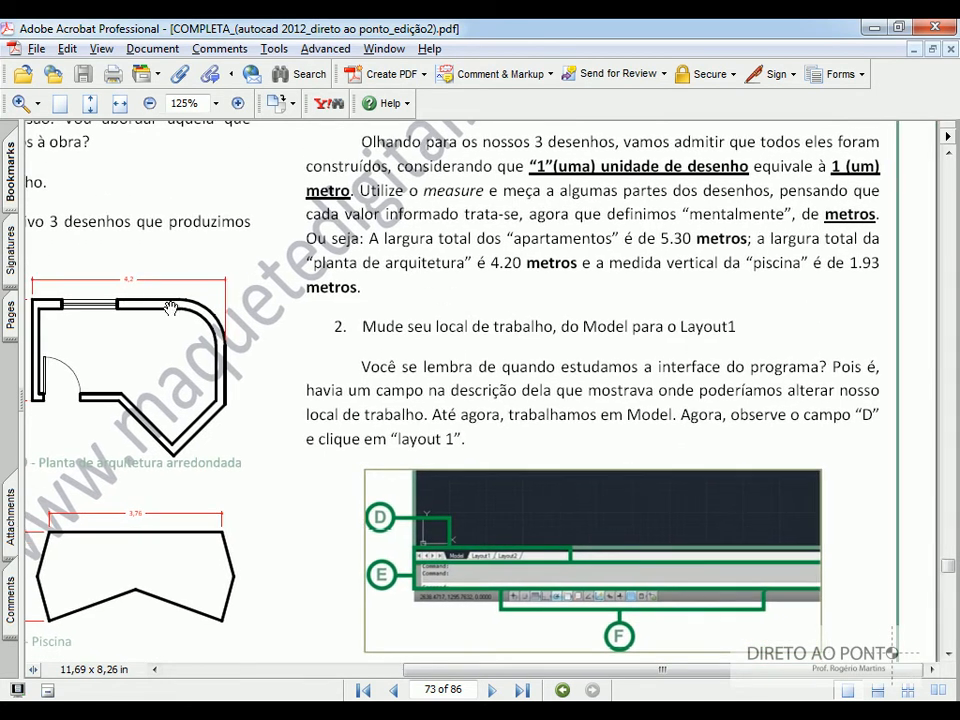
drag(508, 378, 512, 281)
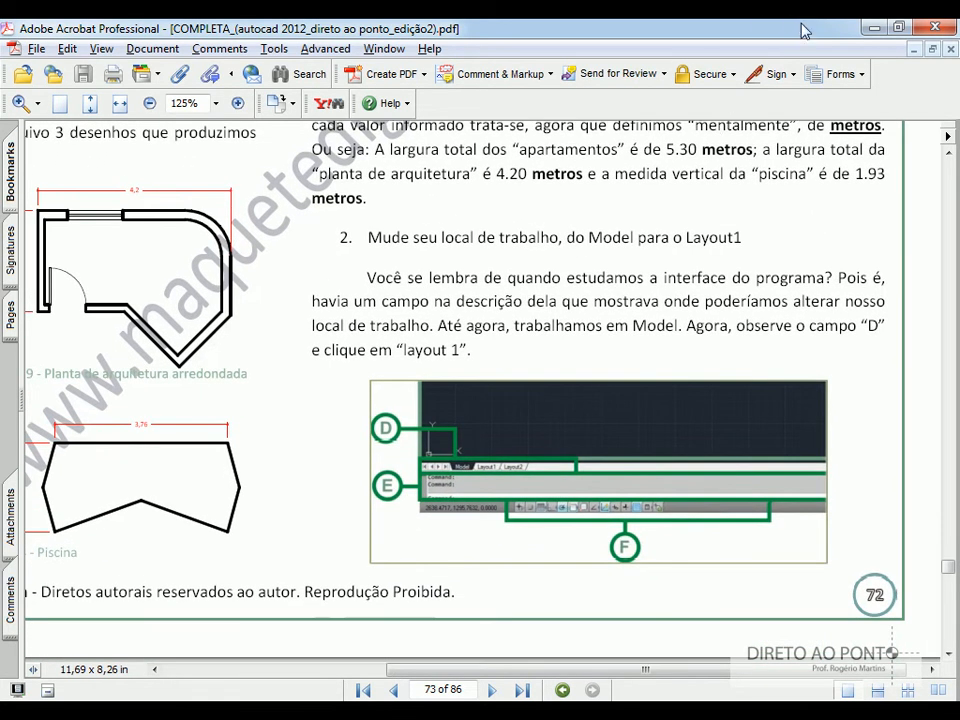
Step: Return to AutoCAD, view the three drawings and switch the workspace from Model to Layout1
click(873, 30)
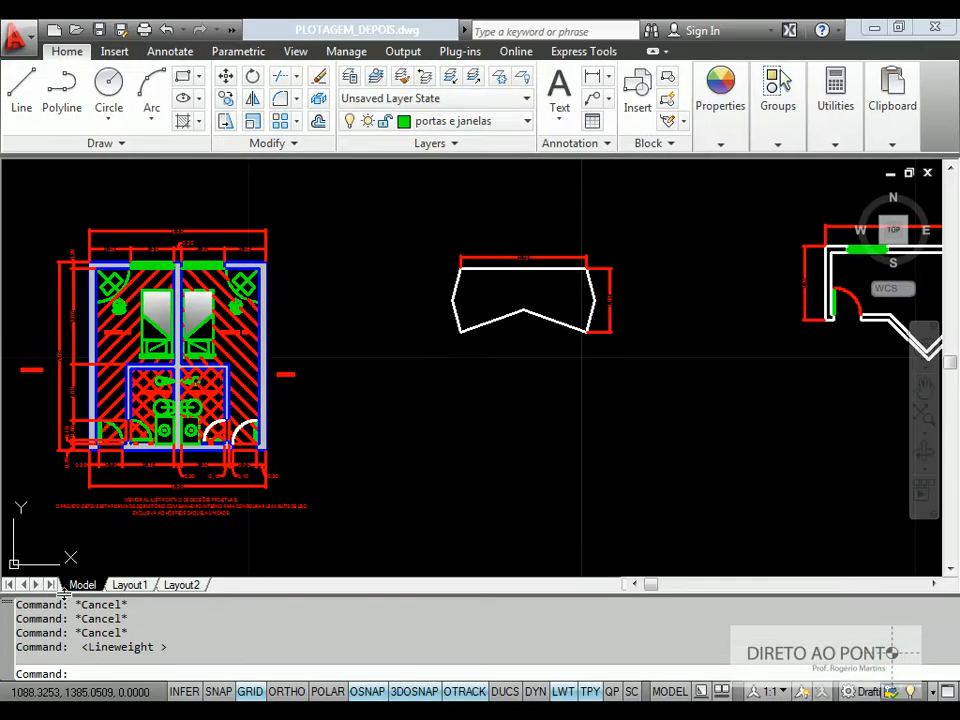
scroll(345, 440, down, 10)
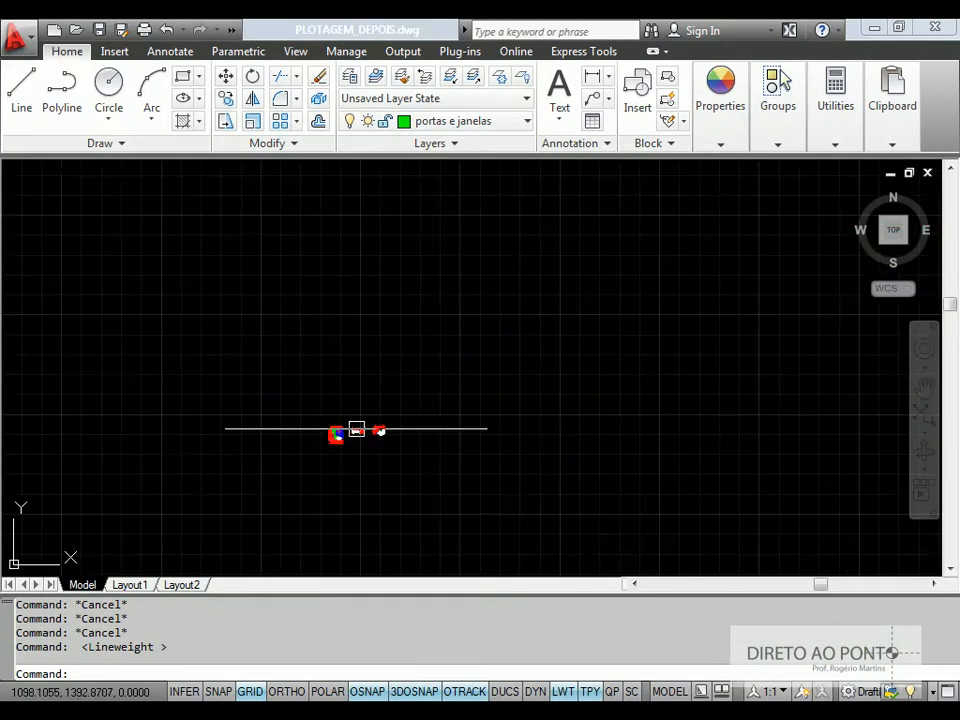
mouse_move(398, 495)
middle_down()
mouse_move(733, 112)
mouse_move(476, 510)
mouse_move(394, 671)
middle_up()
scroll(371, 448, up, 10)
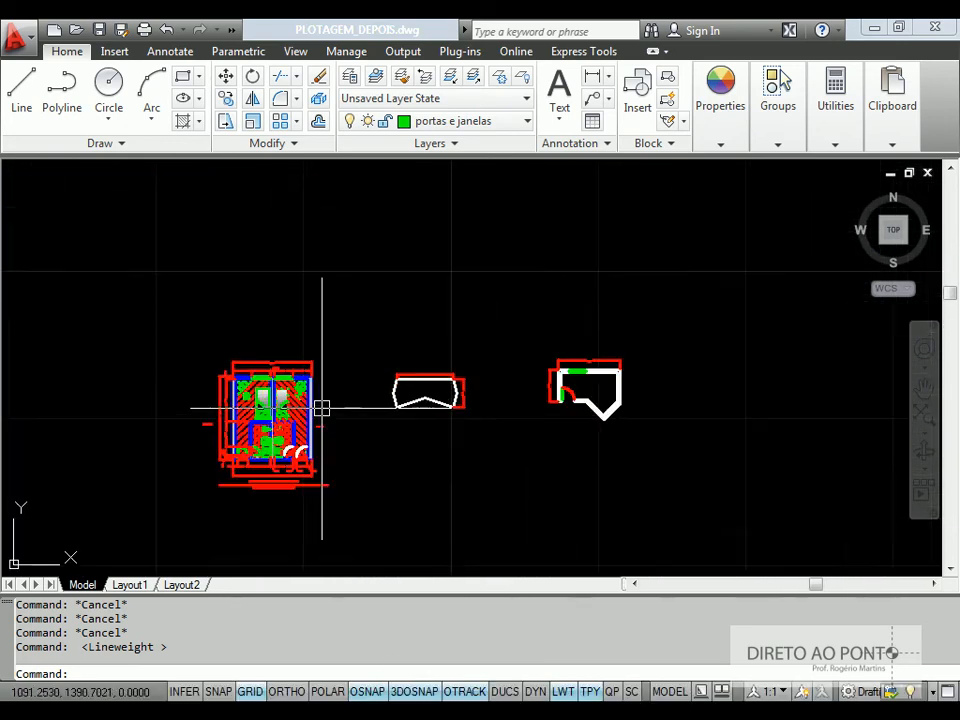
middle_drag(366, 424, 340, 328)
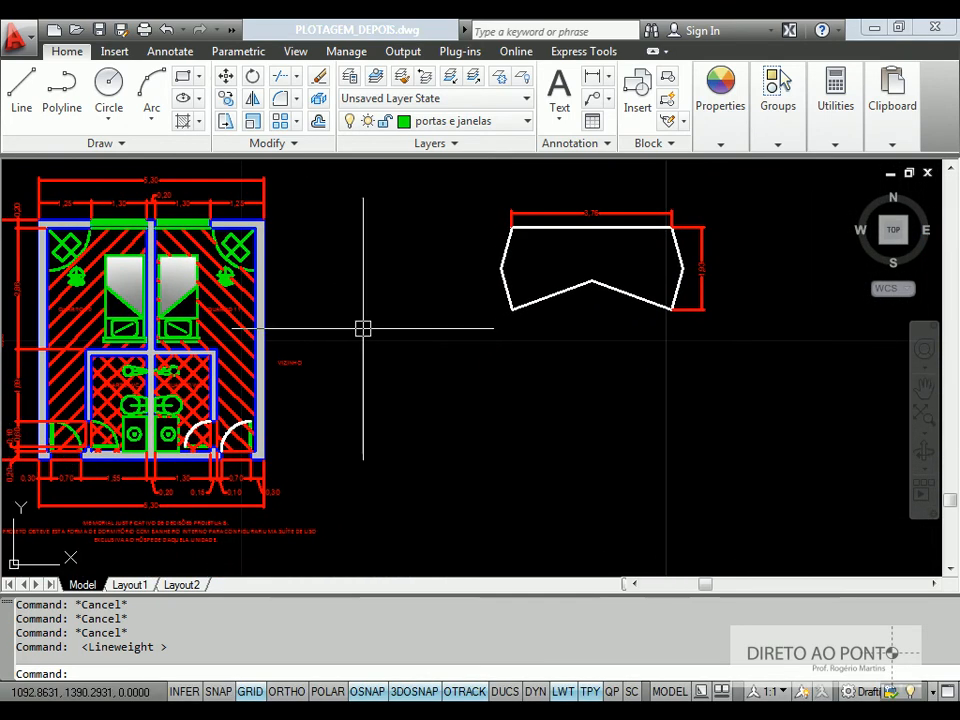
click(129, 585)
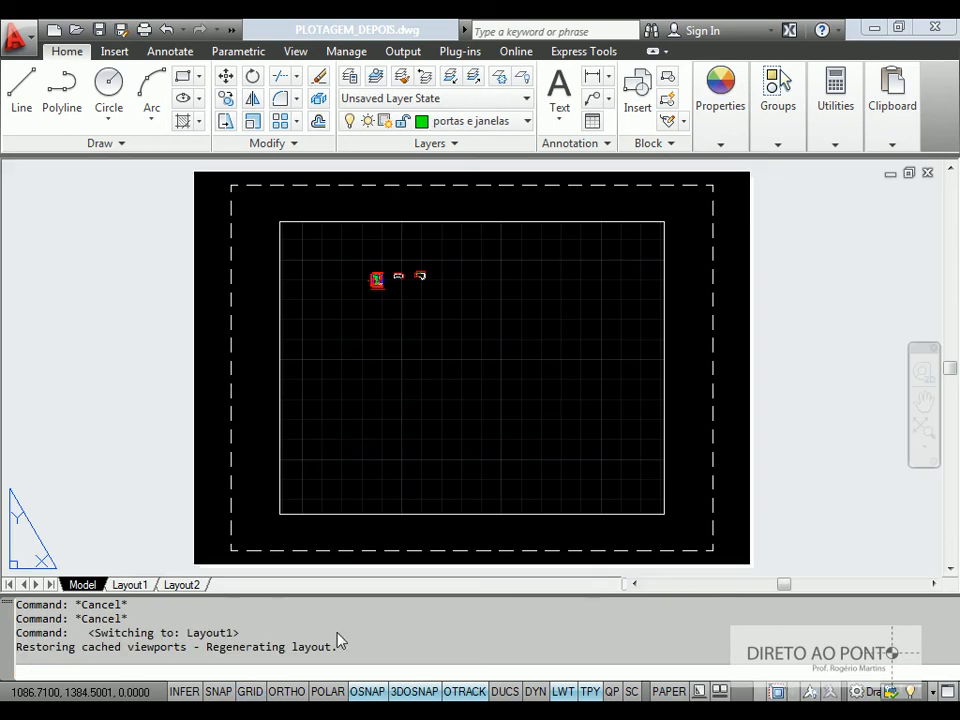
Step: Switch to the manual PDF and examine page 74's illustration of the layout screen with rectangle A
click(549, 581)
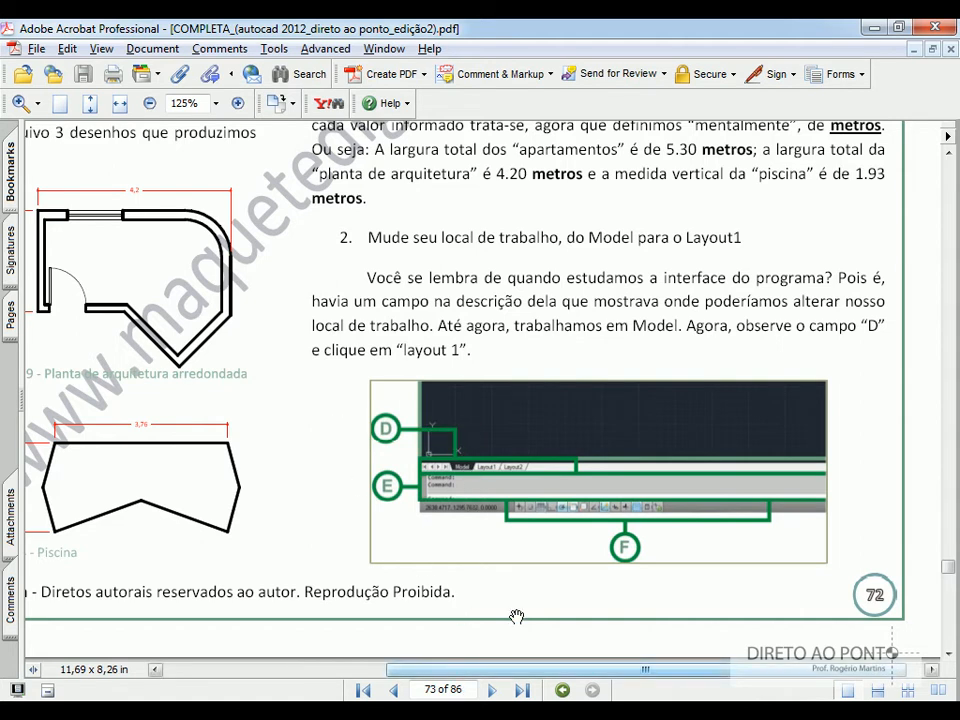
scroll(536, 600, down, 5)
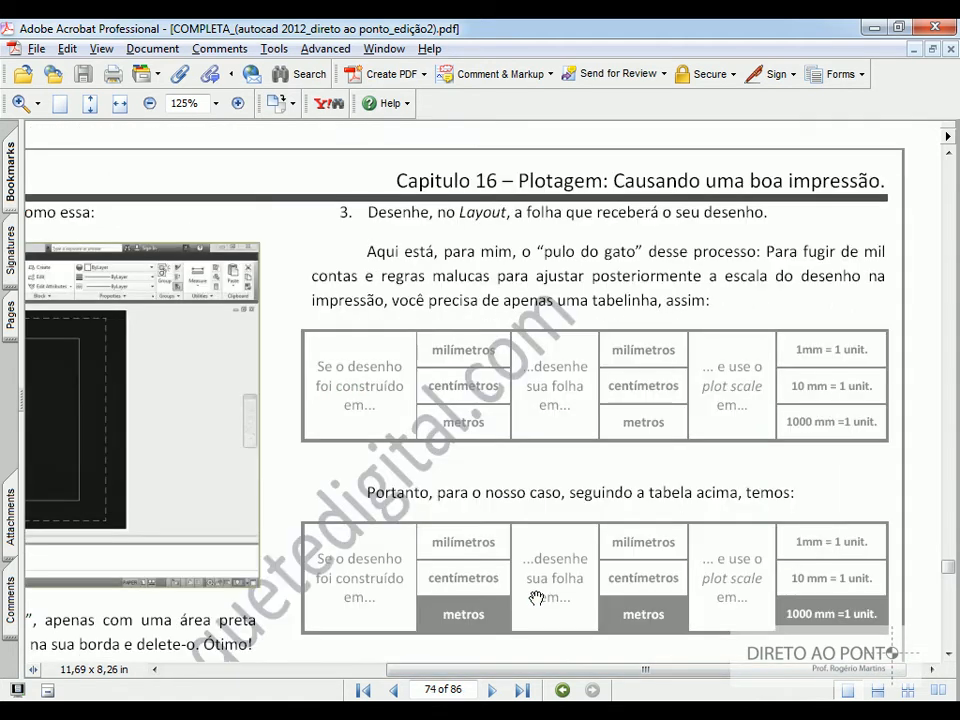
drag(362, 543, 856, 520)
drag(224, 446, 269, 519)
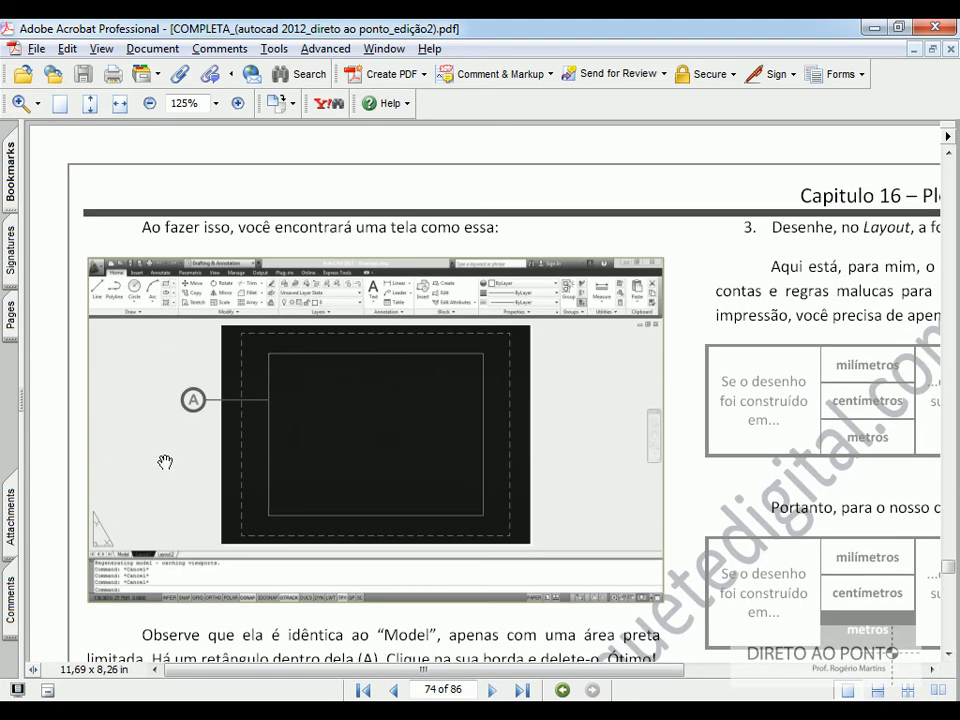
Step: Return to AutoCAD and delete the default viewport rectangle from the Layout1 sheet
click(874, 27)
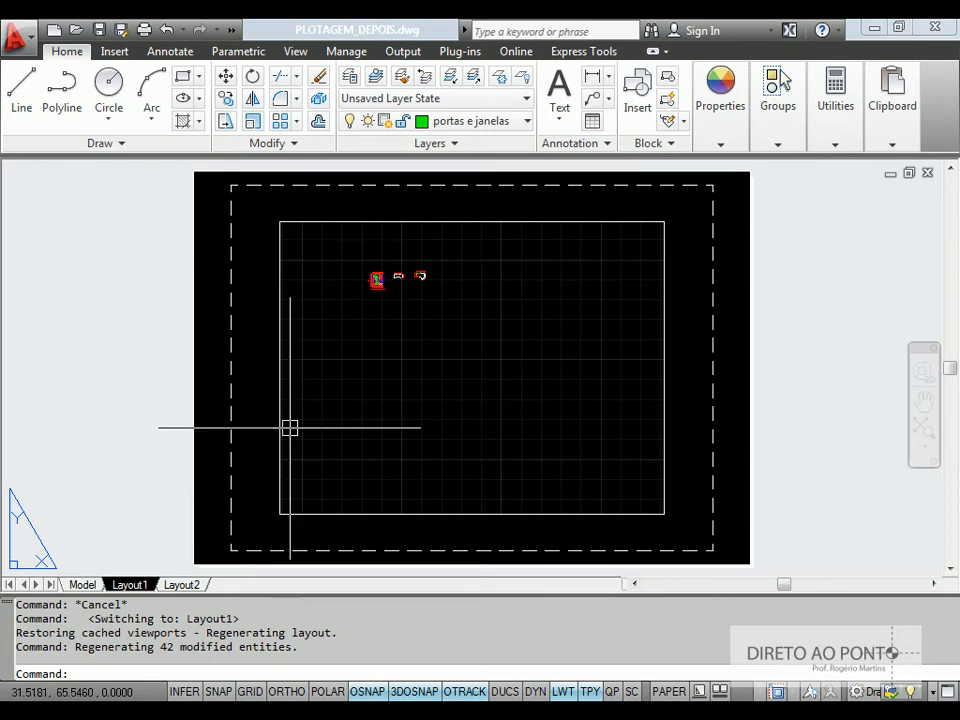
scroll(290, 427, down, 2)
middle_drag(364, 375, 406, 350)
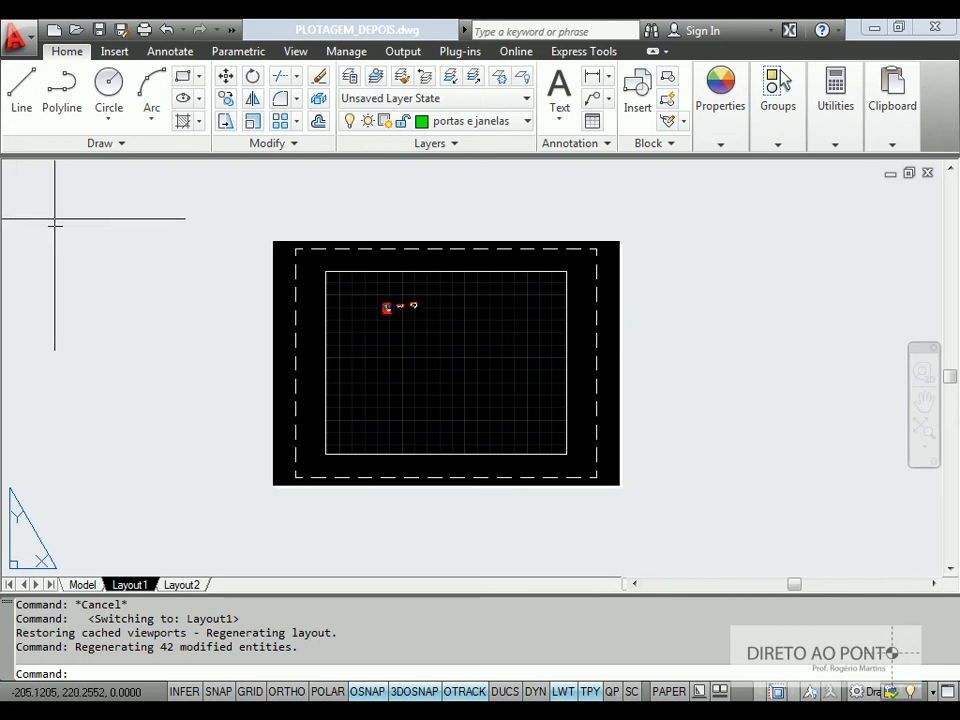
click(113, 183)
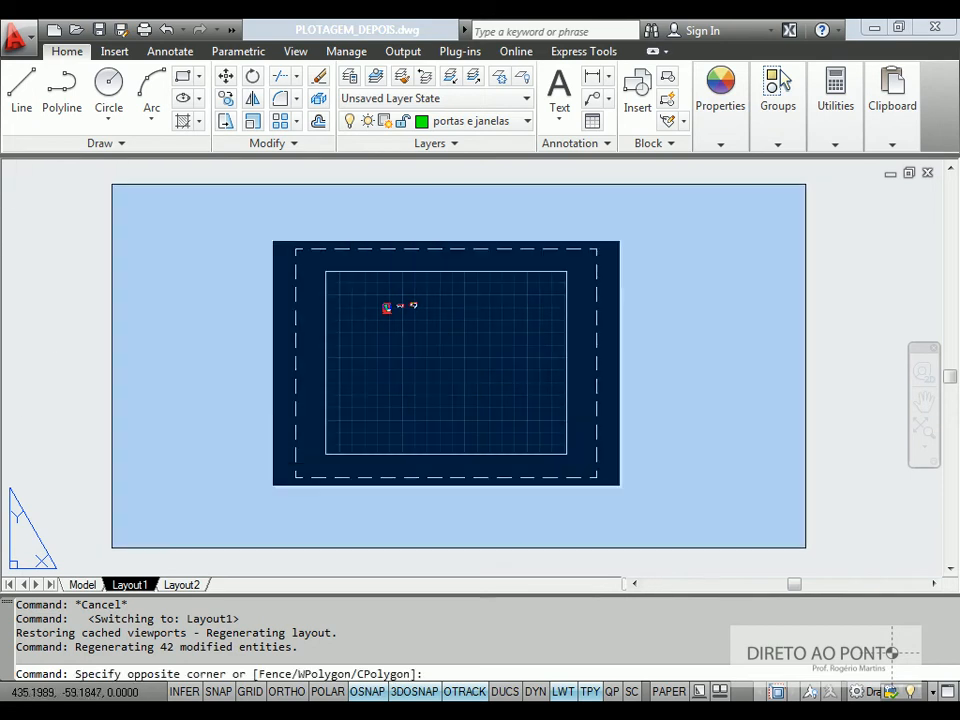
click(806, 489)
key(Delete)
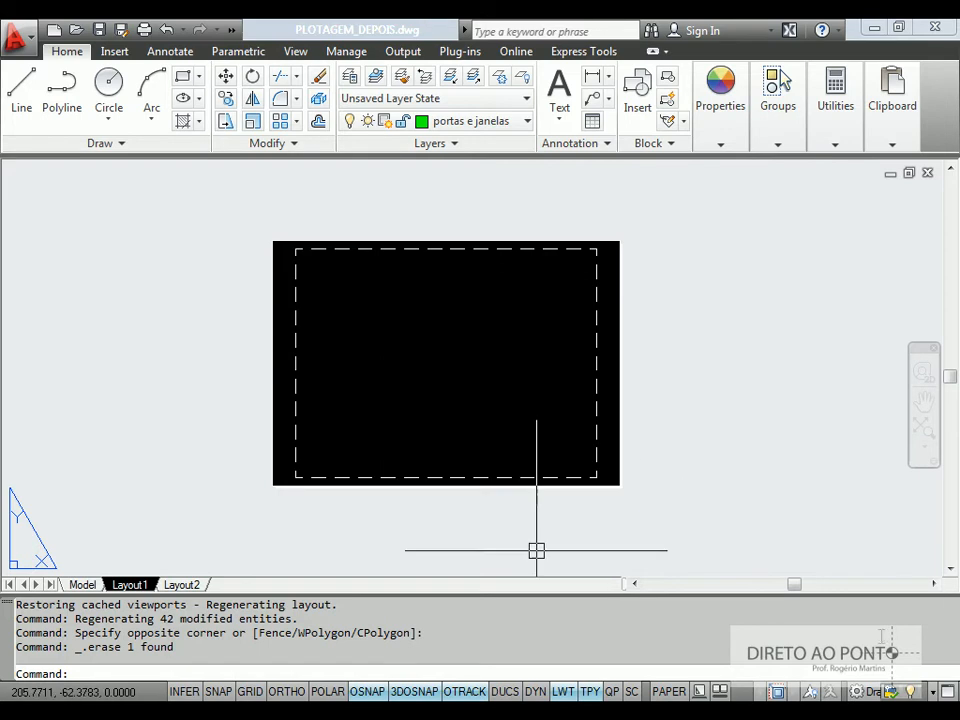
middle_drag(431, 315, 518, 356)
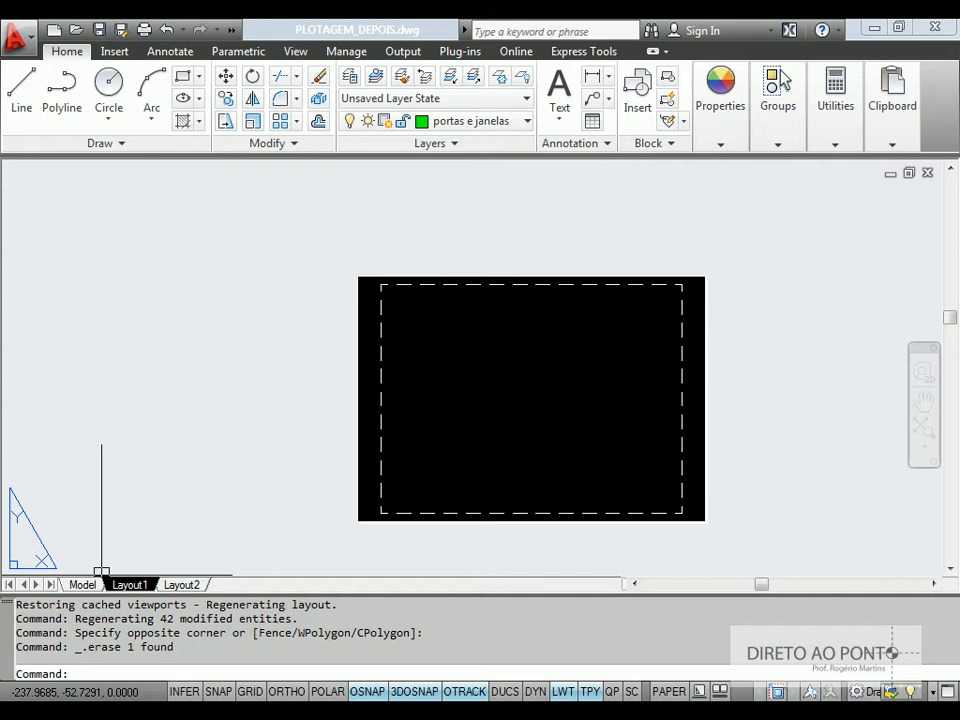
Step: Switch to the manual PDF and examine the enlarged illustration of the Layout sheet overlapping the Model on page 74
mouse_move(483, 712)
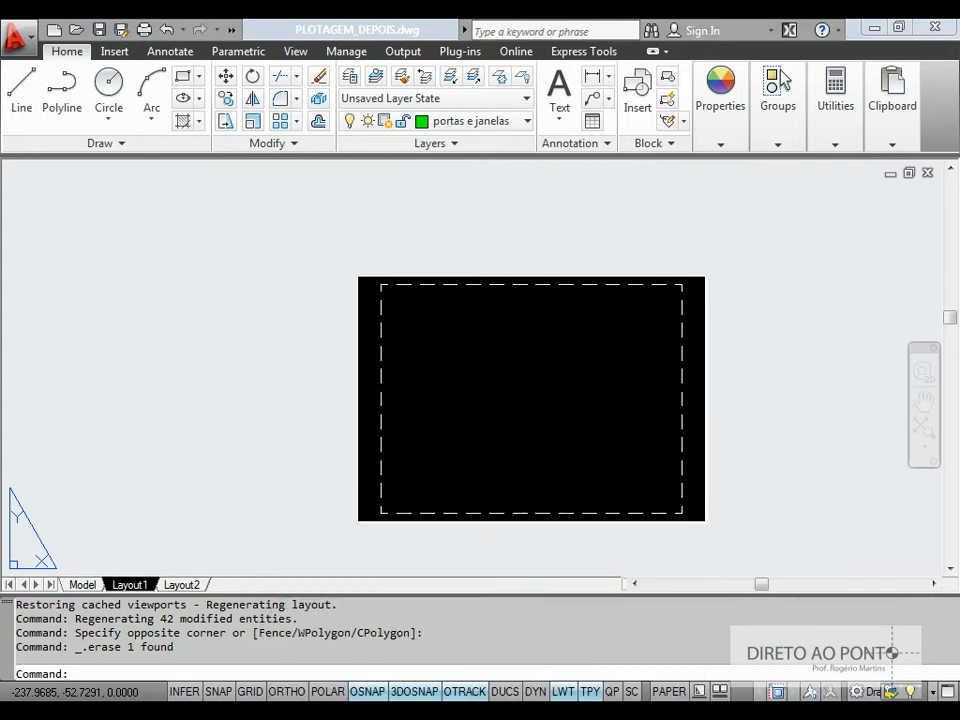
click(466, 692)
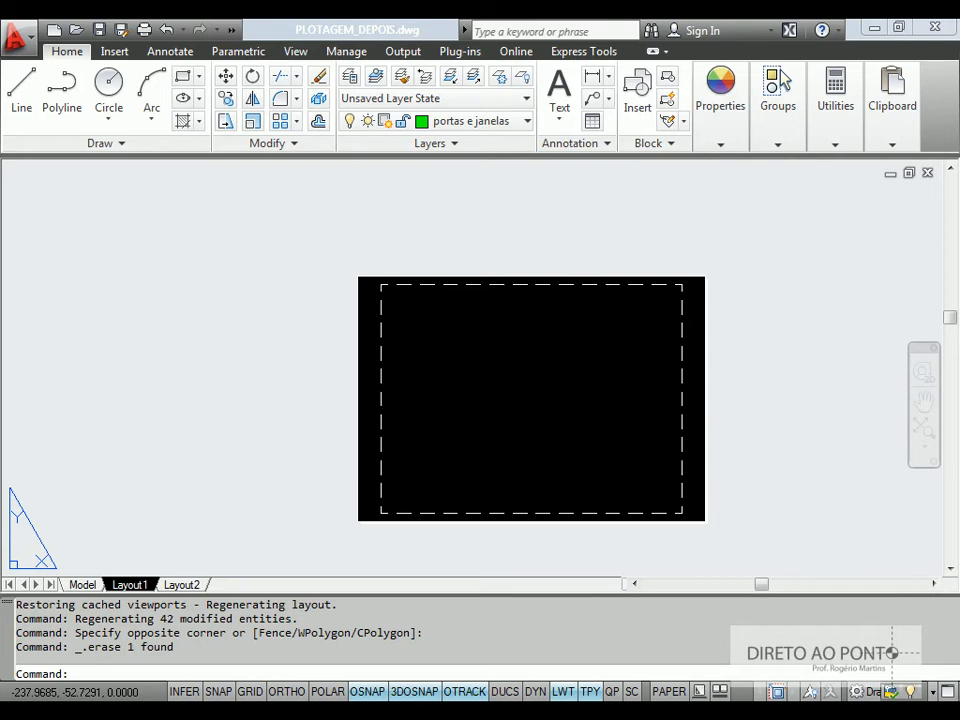
mouse_move(483, 712)
click(516, 602)
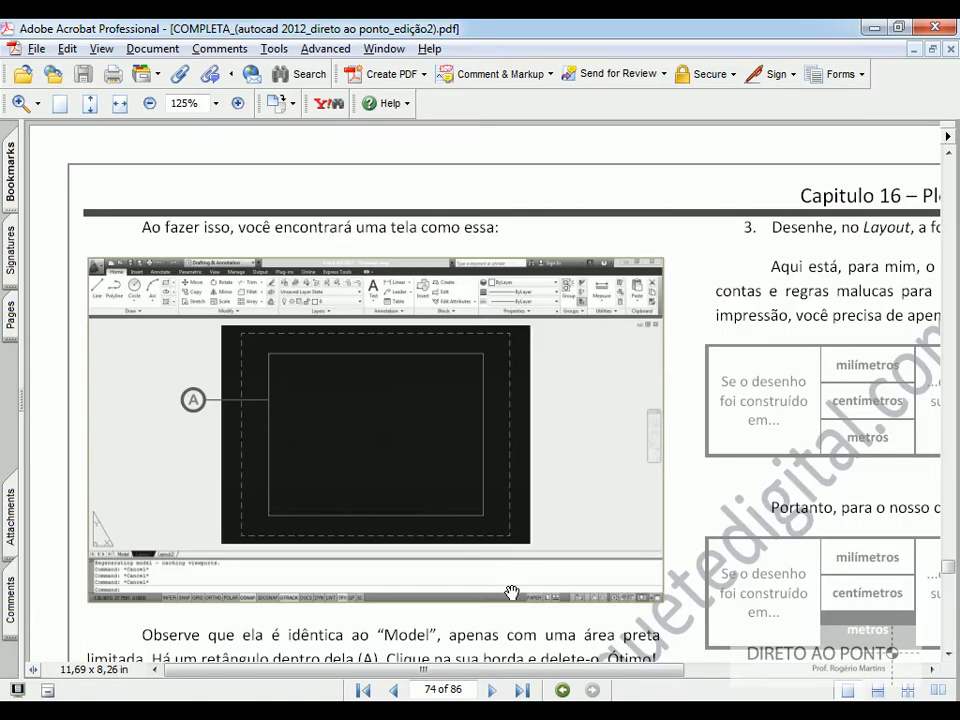
scroll(323, 578, down, 9)
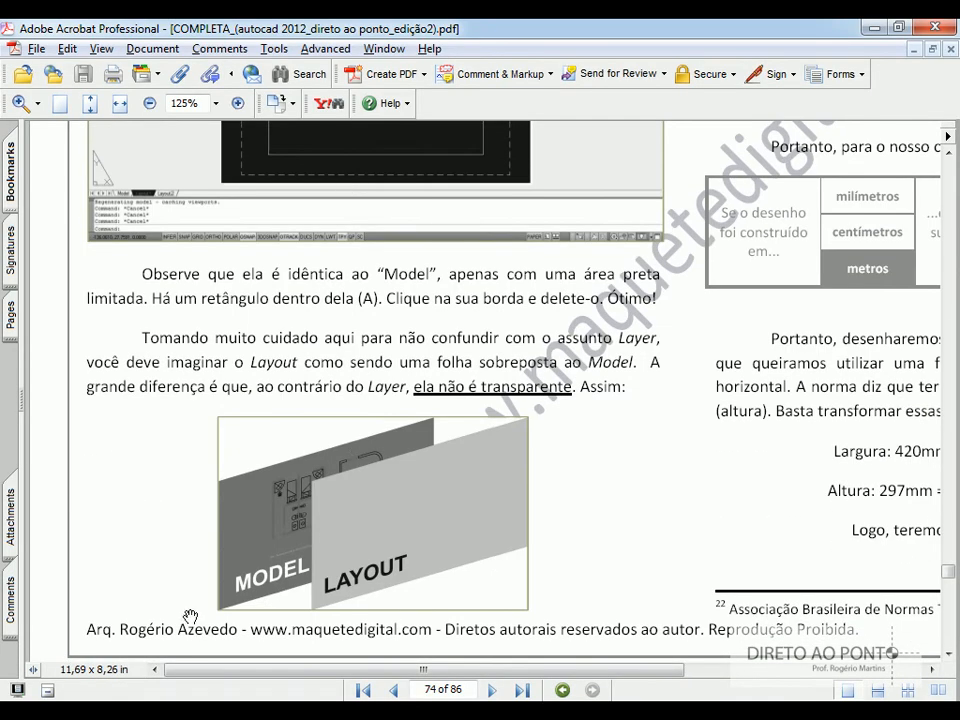
scroll(218, 518, down, 1)
ctrl+scroll(218, 509, up, 4)
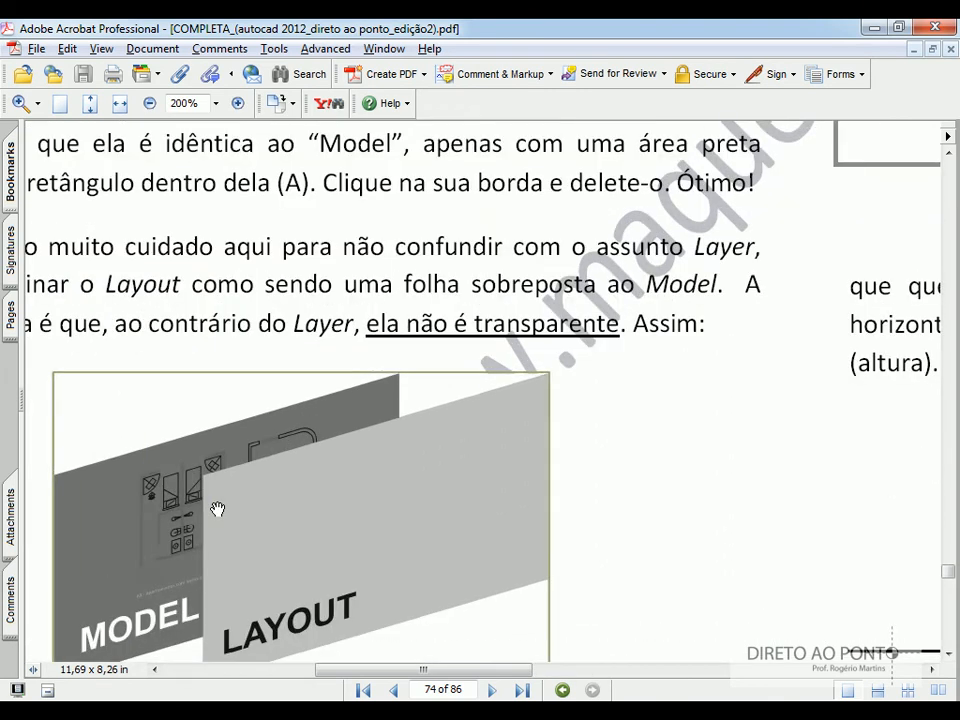
drag(218, 509, 675, 229)
ctrl+scroll(675, 228, down, 1)
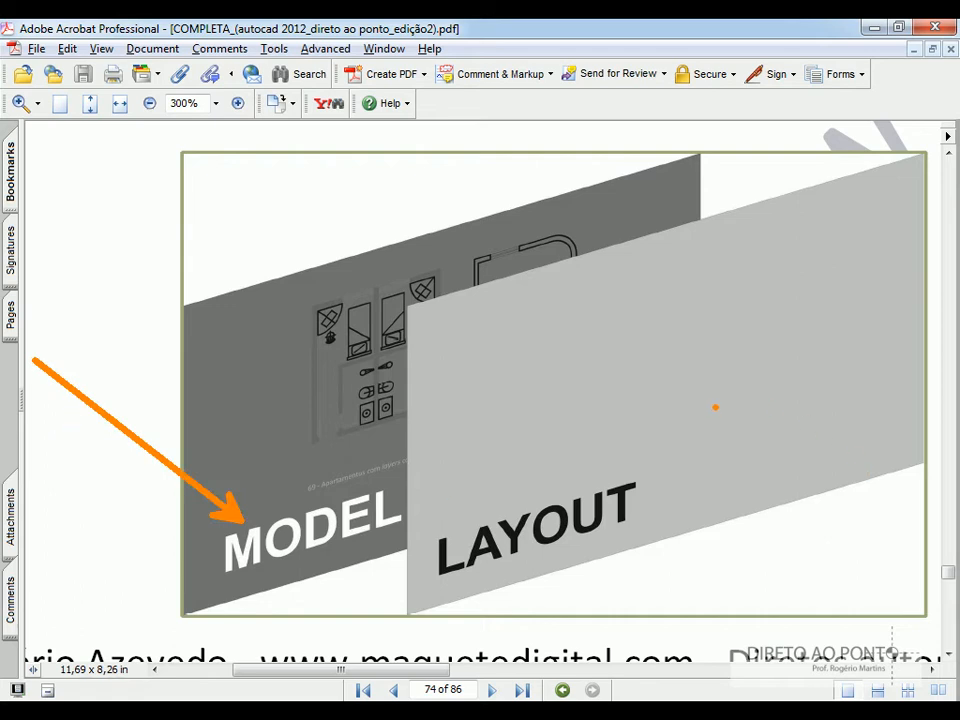
mouse_move(488, 331)
mouse_down()
mouse_move(477, 495)
mouse_move(585, 454)
mouse_move(607, 342)
mouse_move(606, 289)
mouse_move(490, 328)
mouse_up()
mouse_move(490, 392)
mouse_down()
mouse_move(497, 466)
mouse_move(525, 443)
mouse_move(517, 405)
mouse_move(500, 397)
mouse_up()
mouse_move(507, 341)
mouse_down()
mouse_move(518, 372)
mouse_move(572, 386)
mouse_move(548, 343)
mouse_move(510, 348)
mouse_move(518, 361)
mouse_up()
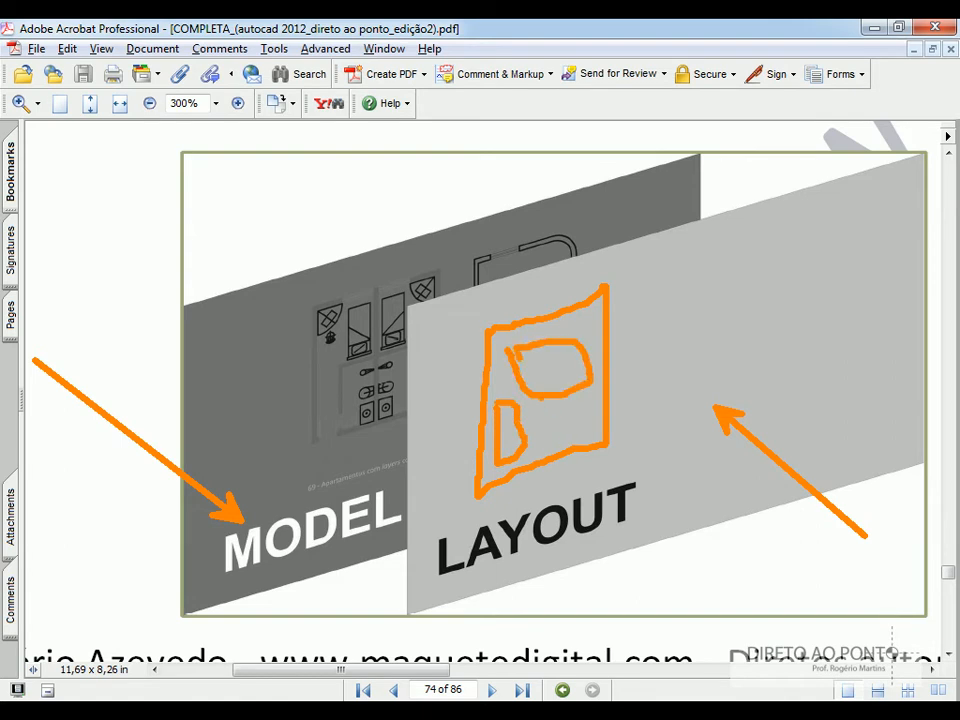
mouse_move(545, 419)
mouse_down()
mouse_move(574, 414)
mouse_move(553, 431)
mouse_move(546, 410)
mouse_up()
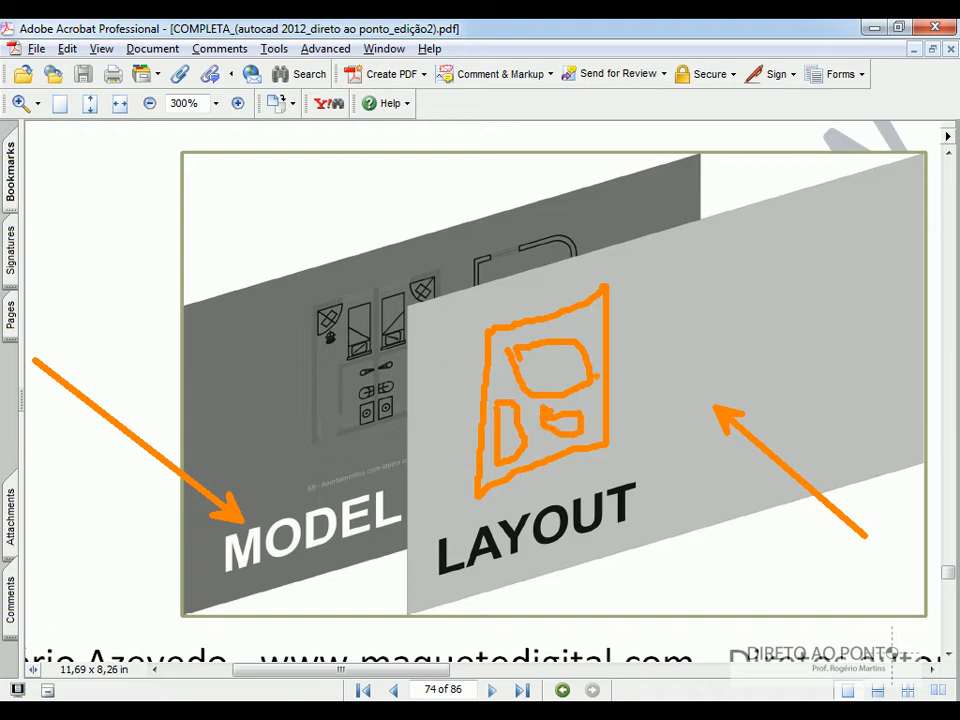
ctrl+shift+drag(616, 339, 730, 258)
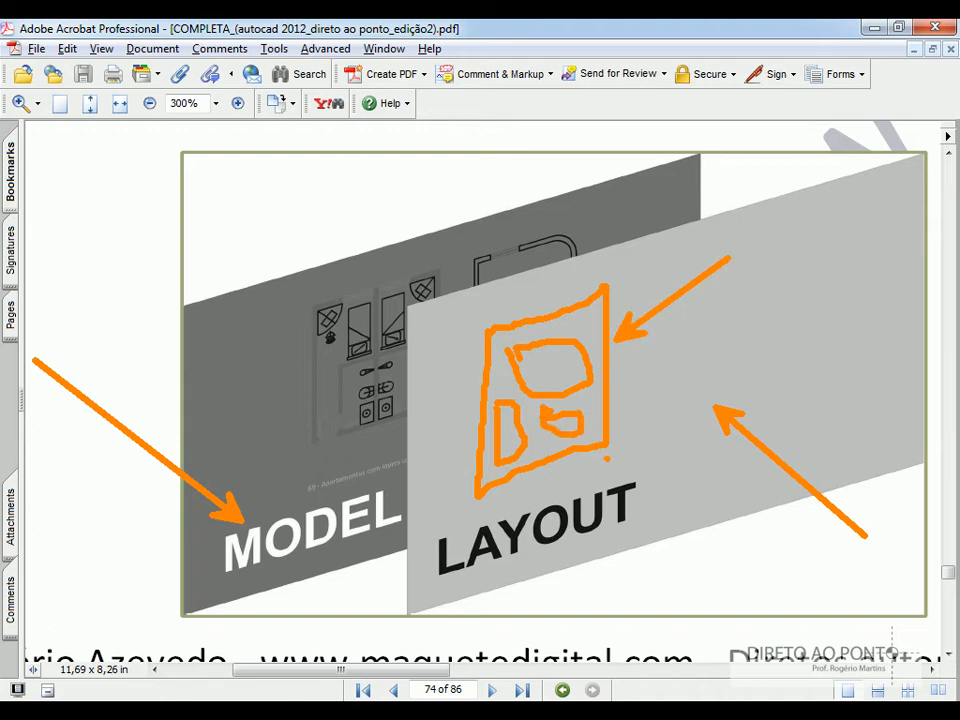
mouse_move(480, 490)
mouse_down()
mouse_move(500, 520)
mouse_move(620, 478)
mouse_move(610, 440)
mouse_up()
ctrl+shift+drag(574, 480, 672, 555)
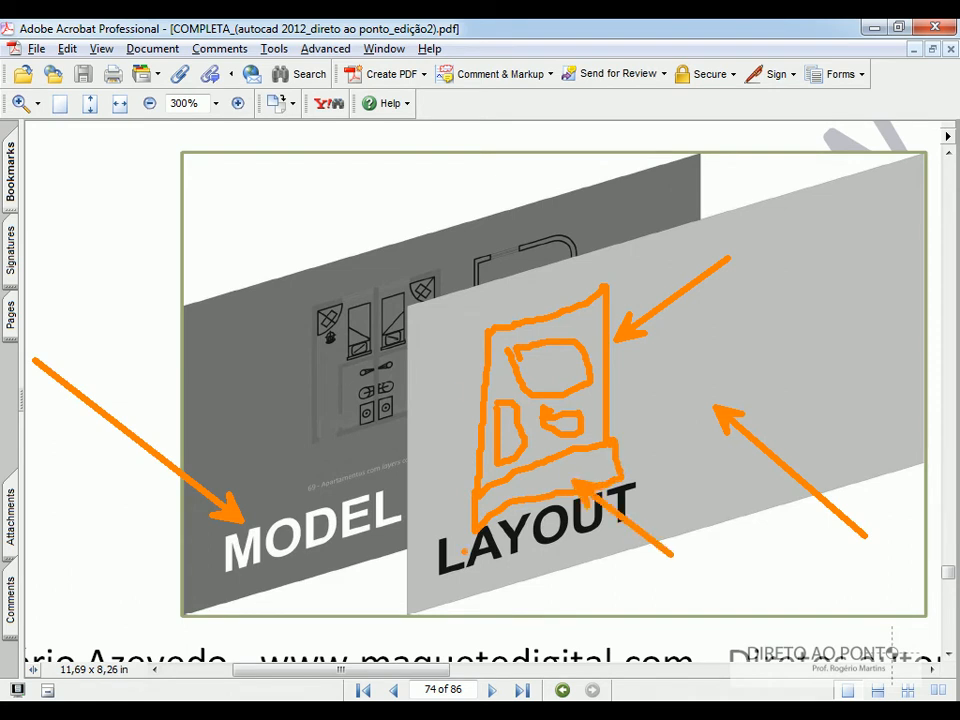
key(Escape)
Step: Examine step 3 on page 74 of the manual and its table matching drawing units to sheet units and plot scale
ctrl+scroll(278, 523, down, 3)
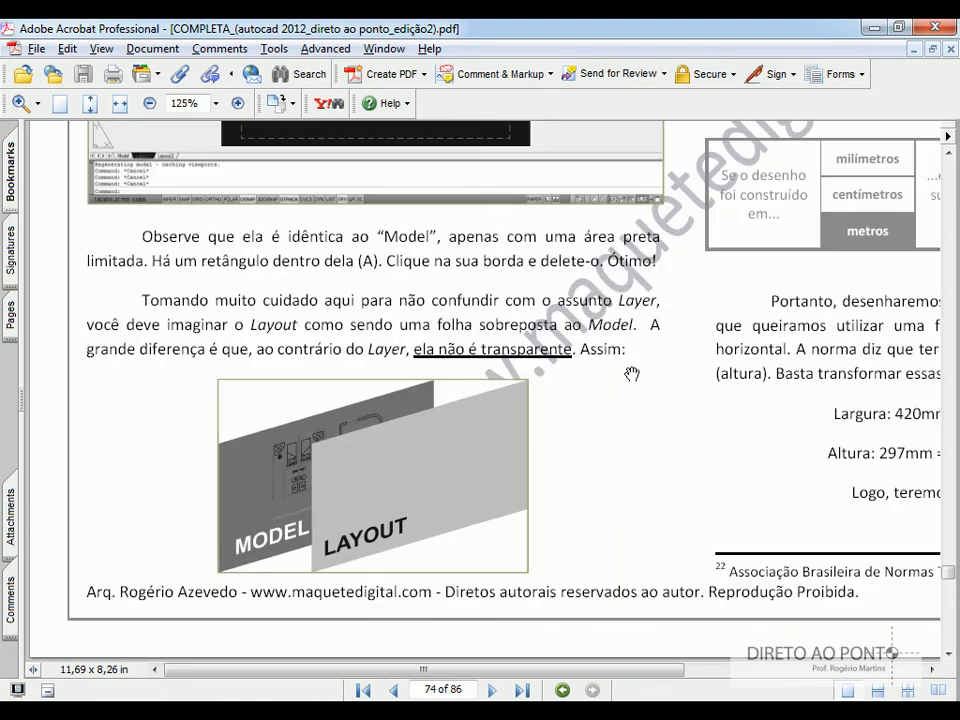
drag(404, 488, 56, 666)
drag(605, 396, 420, 560)
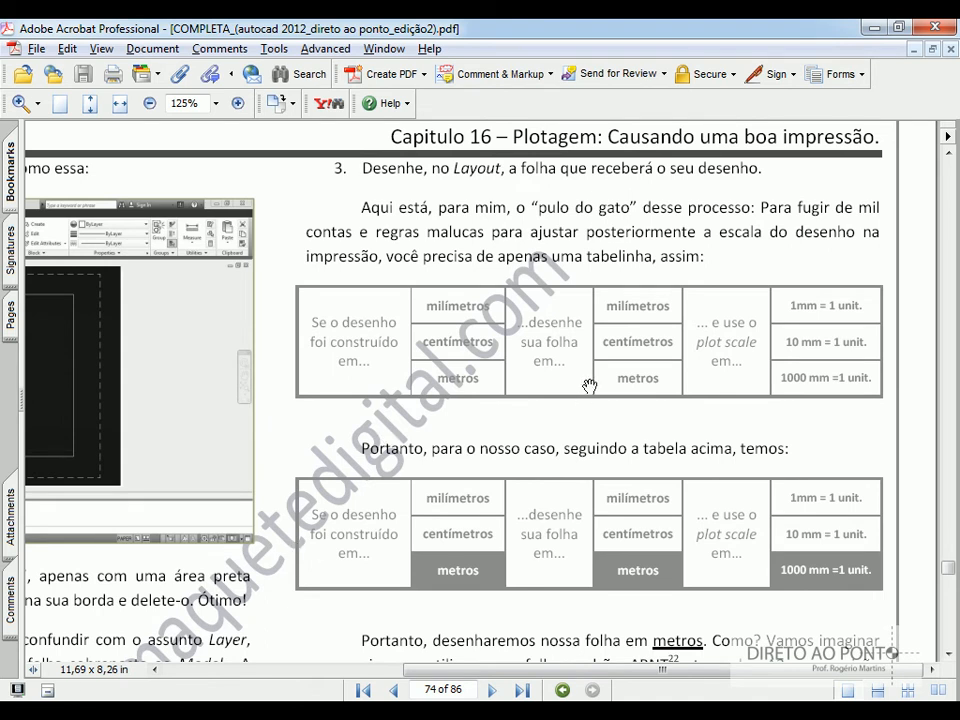
drag(568, 381, 553, 446)
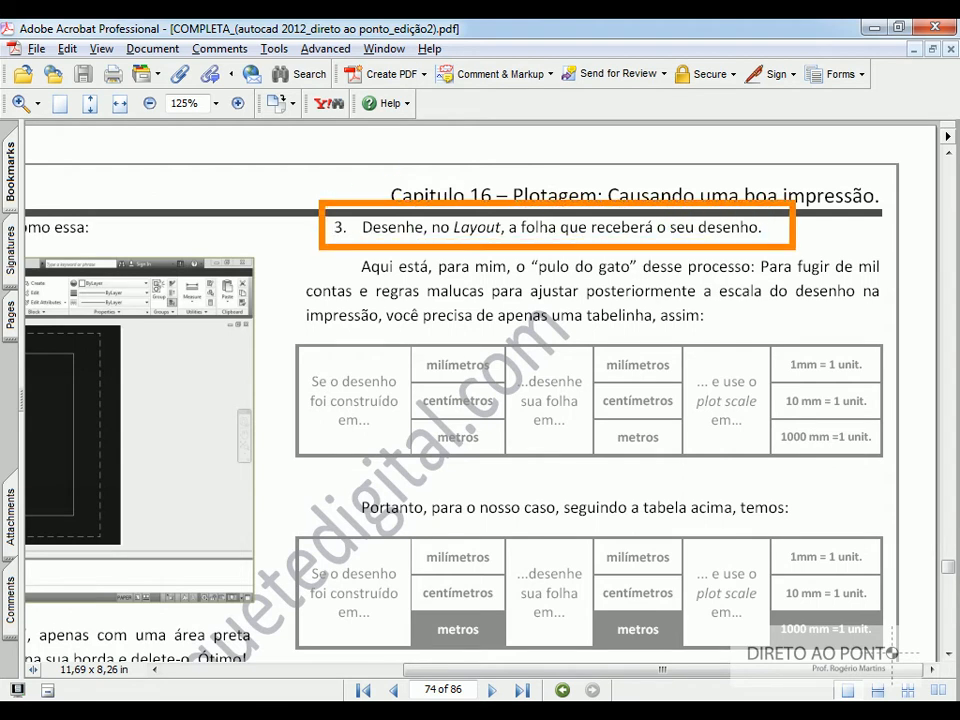
ctrl+scroll(475, 288, up, 1)
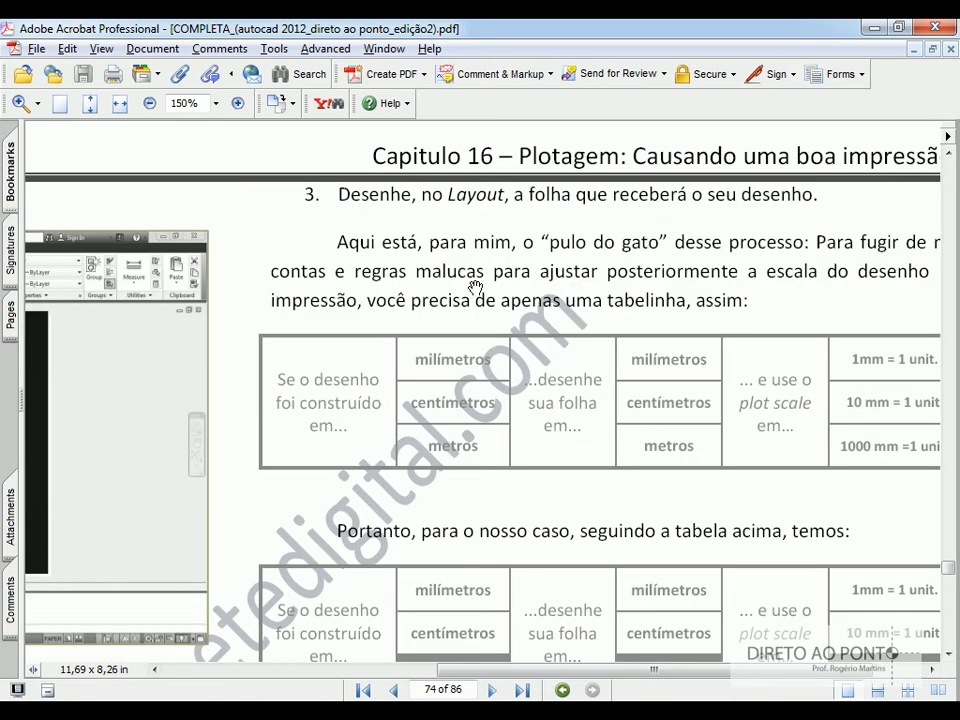
drag(444, 339, 276, 432)
ctrl+scroll(281, 350, up, 1)
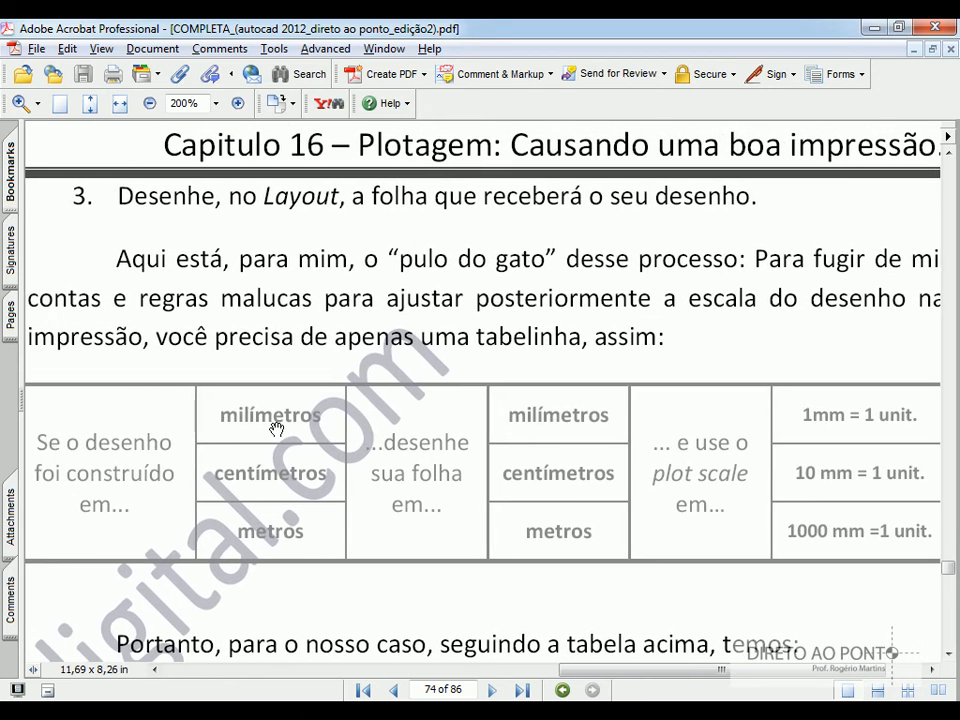
ctrl+scroll(276, 432, down, 1)
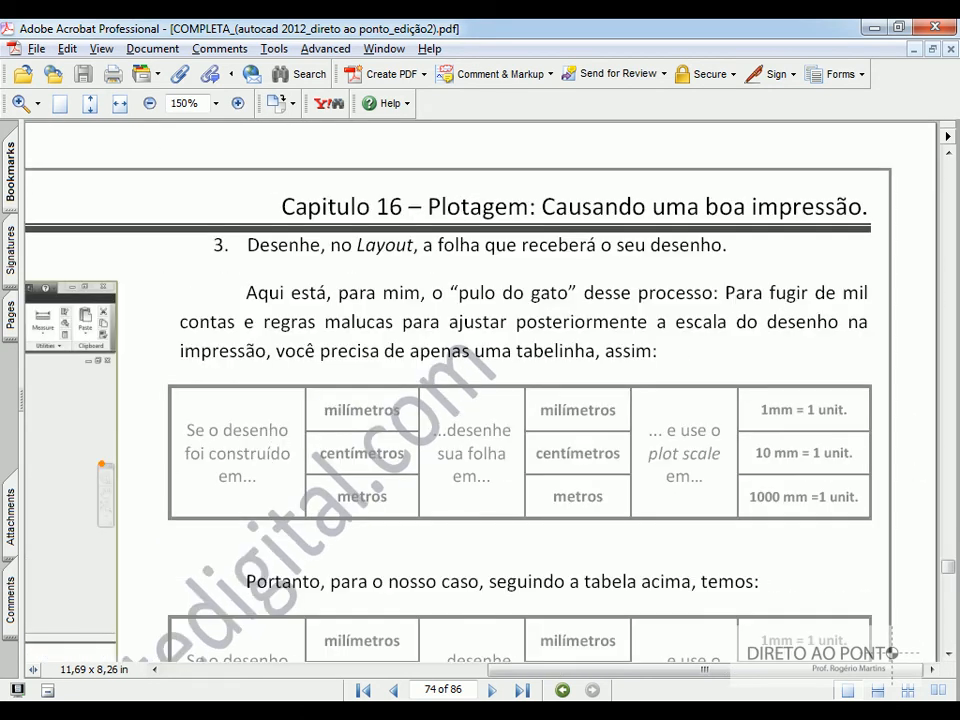
drag(159, 377, 313, 525)
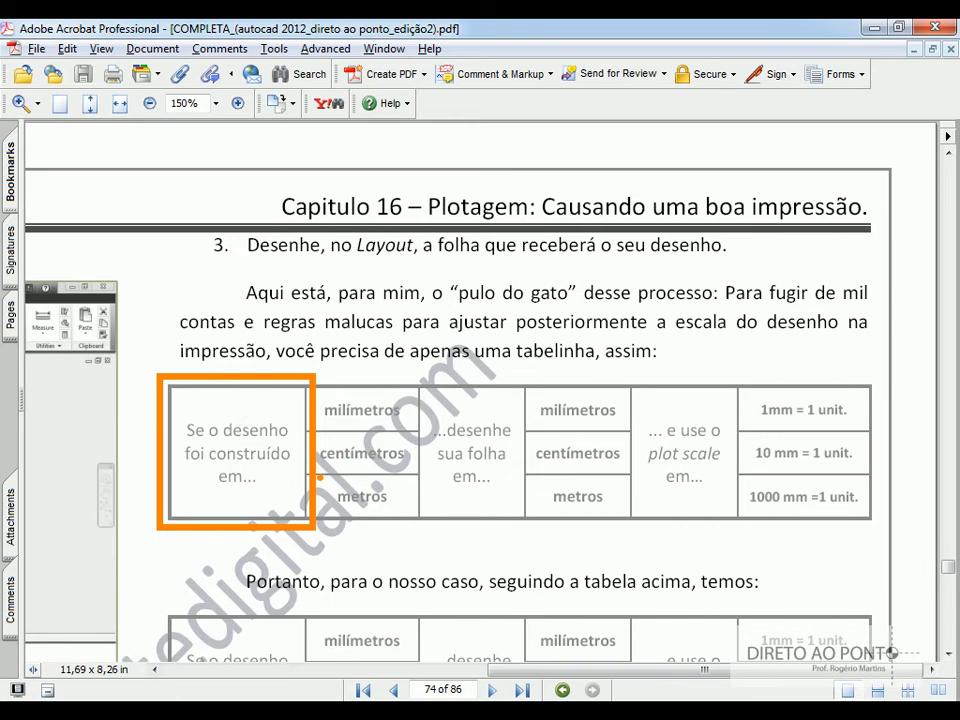
mouse_move(303, 469)
mouse_down()
mouse_move(320, 490)
mouse_move(420, 528)
mouse_up()
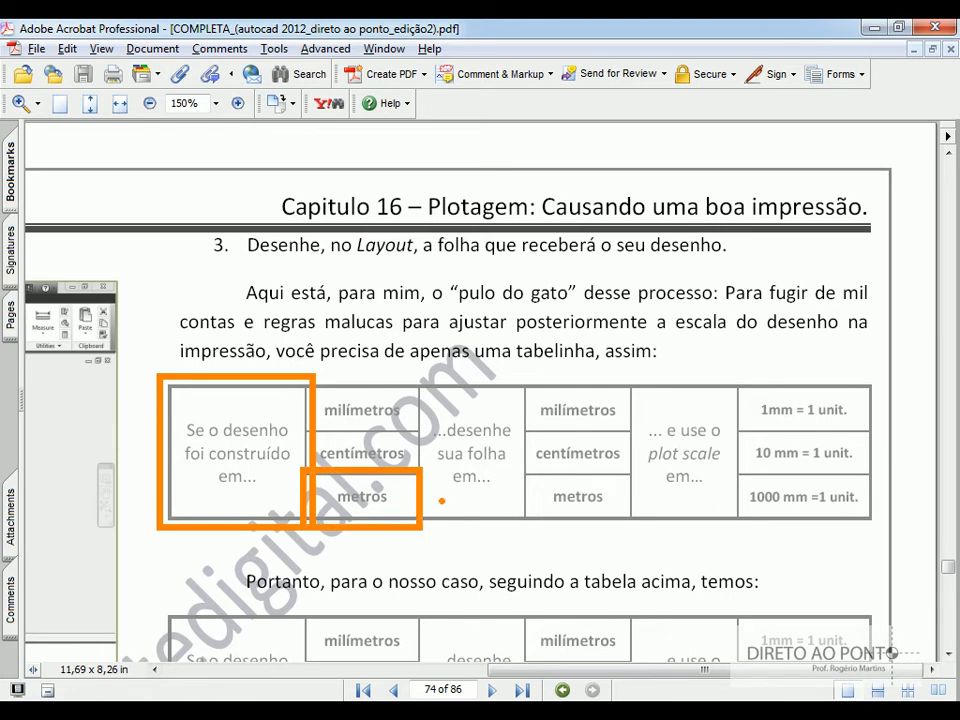
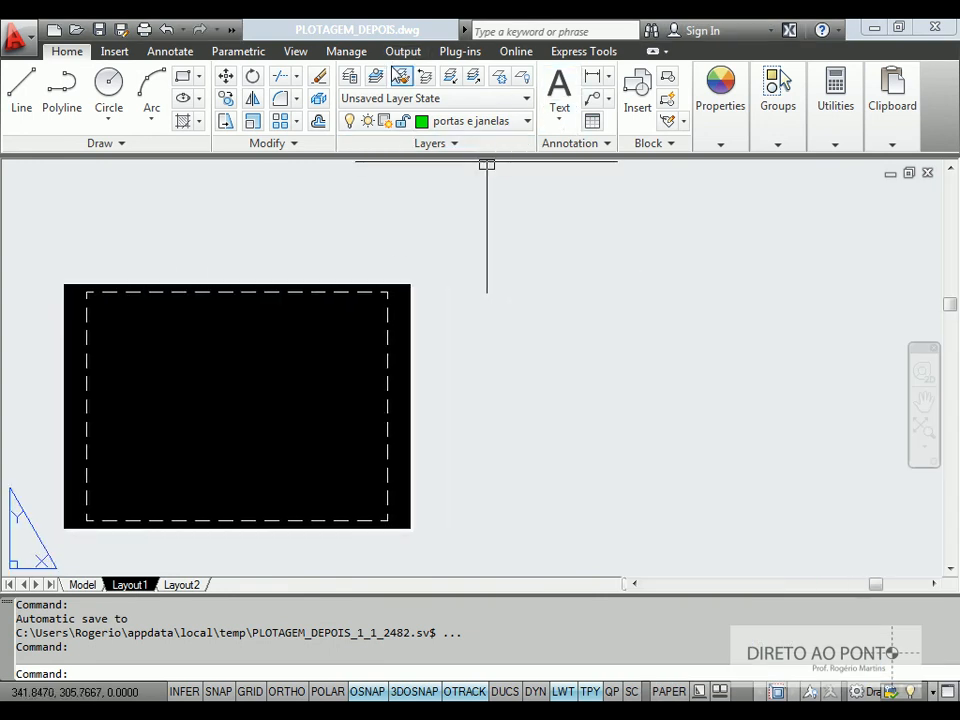
Step: Switch to AutoCAD and create a new layer named FOLHA
click(349, 78)
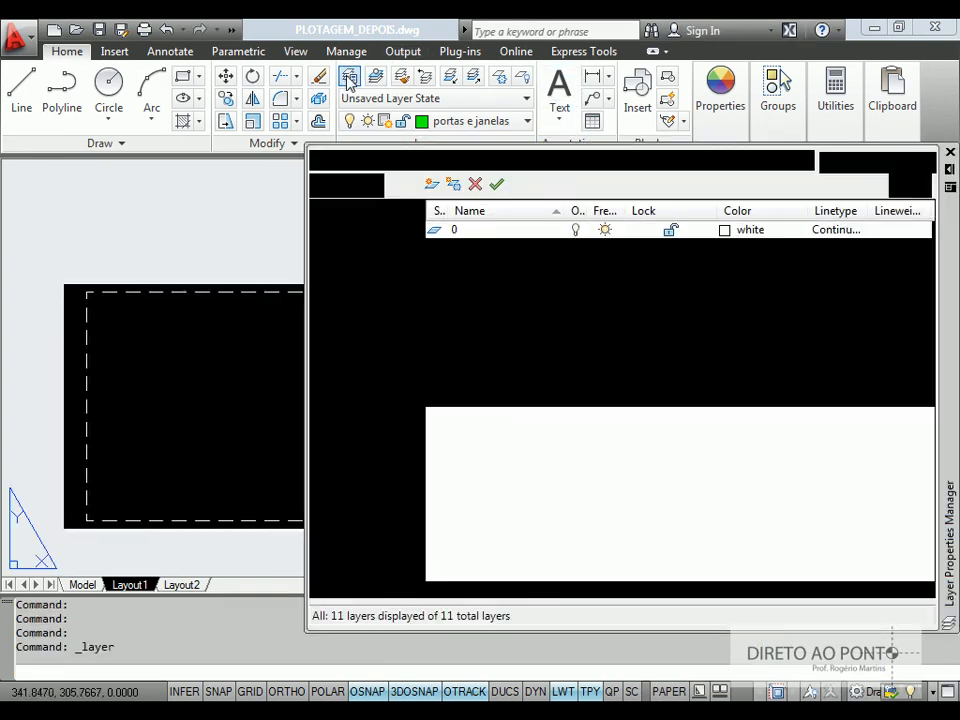
click(436, 183)
text(FOLHA)
key(Return)
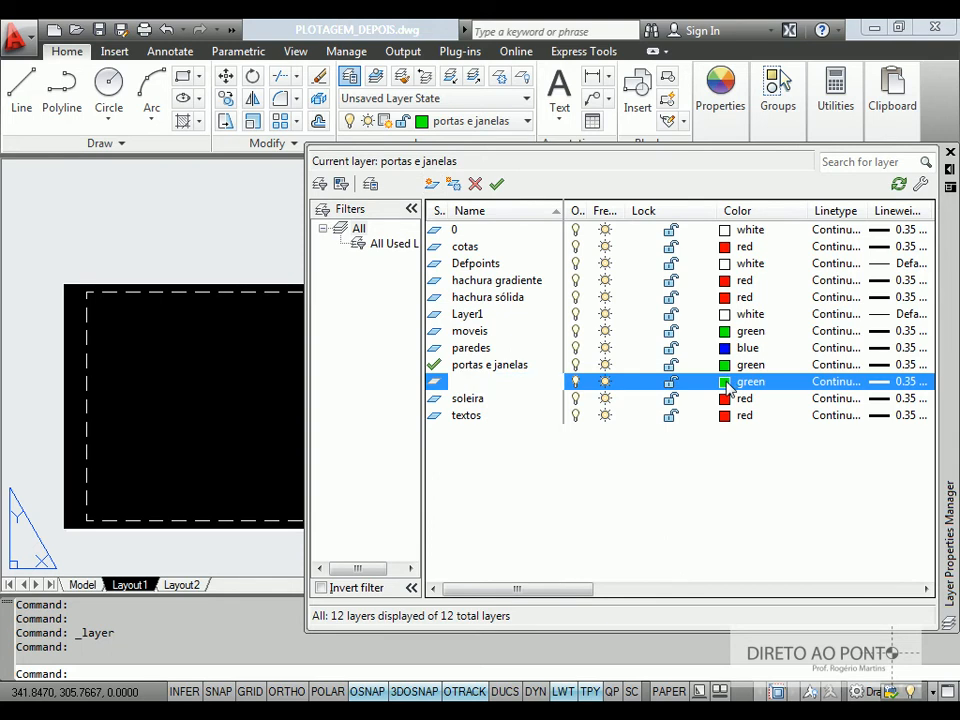
Step: Try to set the newly created layer's colour to white
click(732, 384)
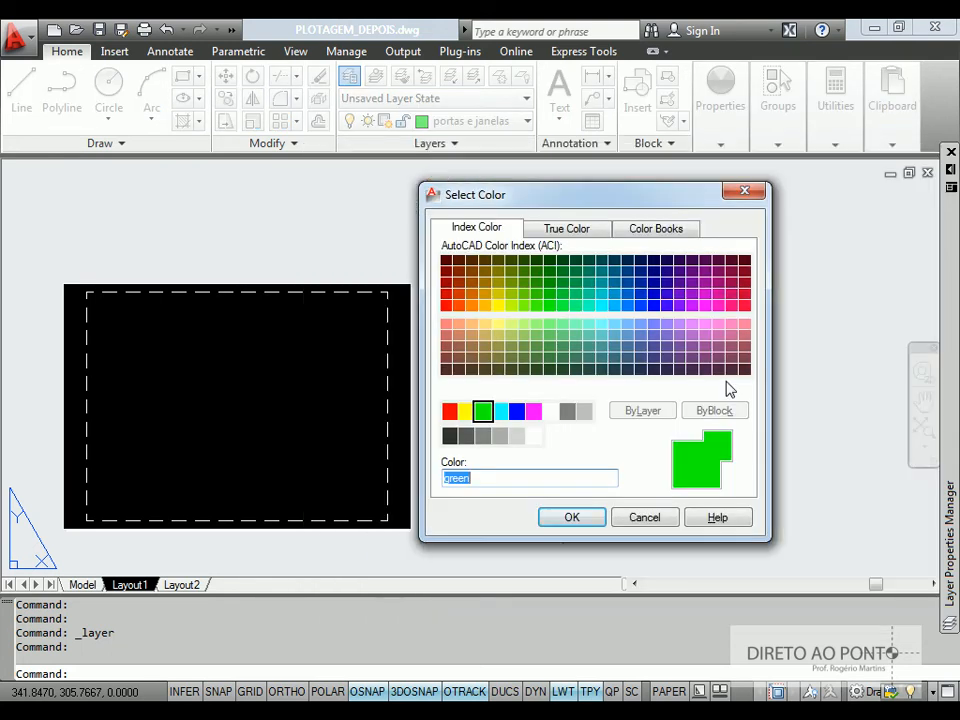
click(551, 412)
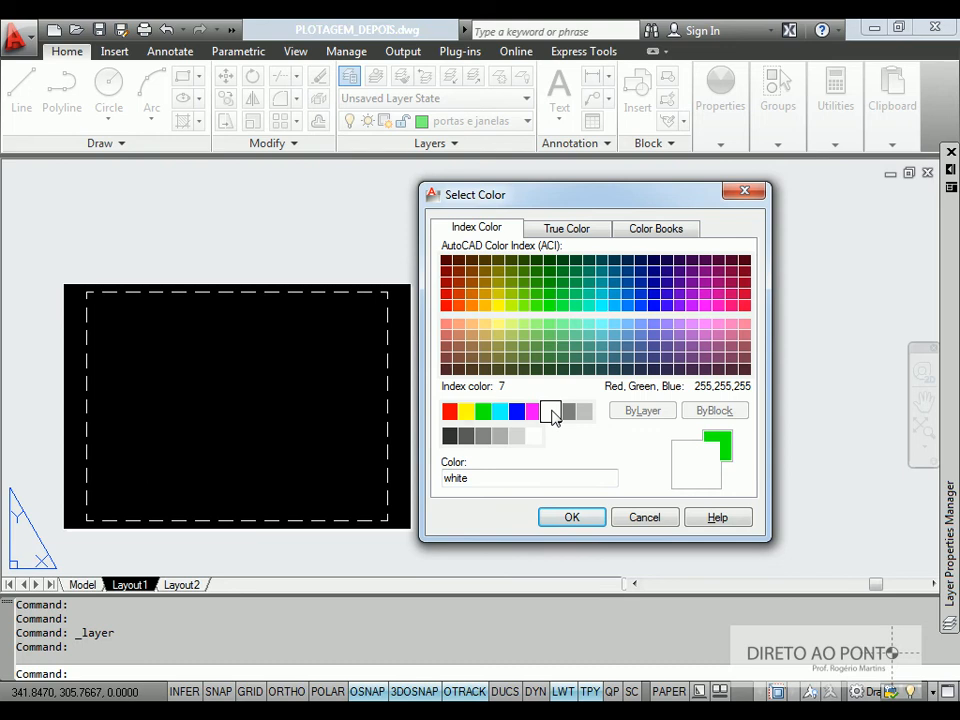
click(569, 520)
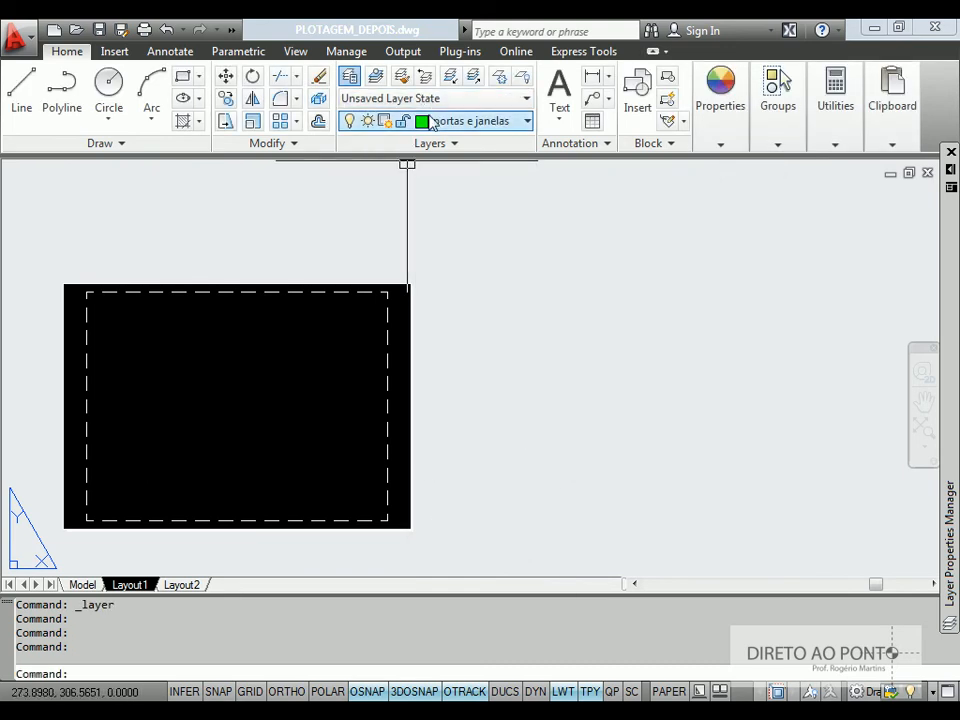
Step: Make FOLHA the current layer and set its colour to white
click(470, 121)
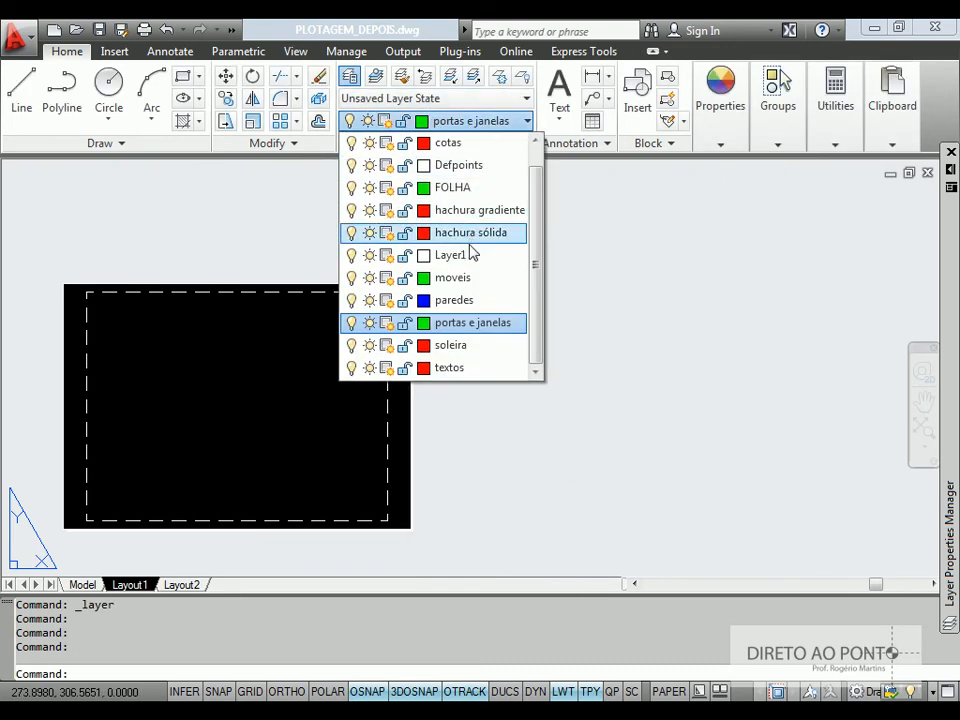
click(485, 192)
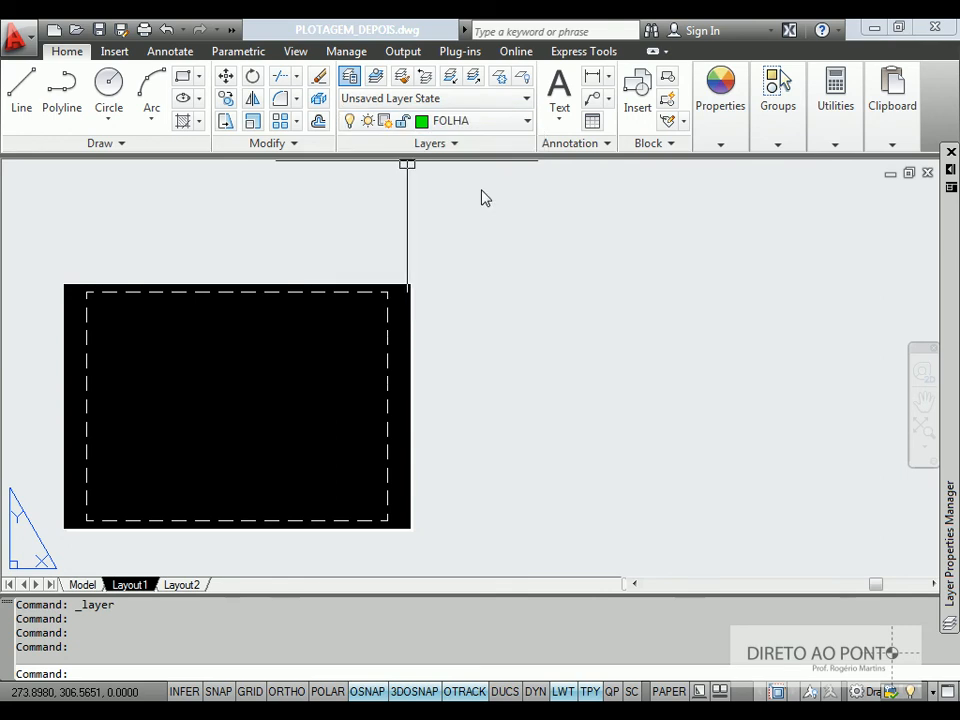
click(350, 78)
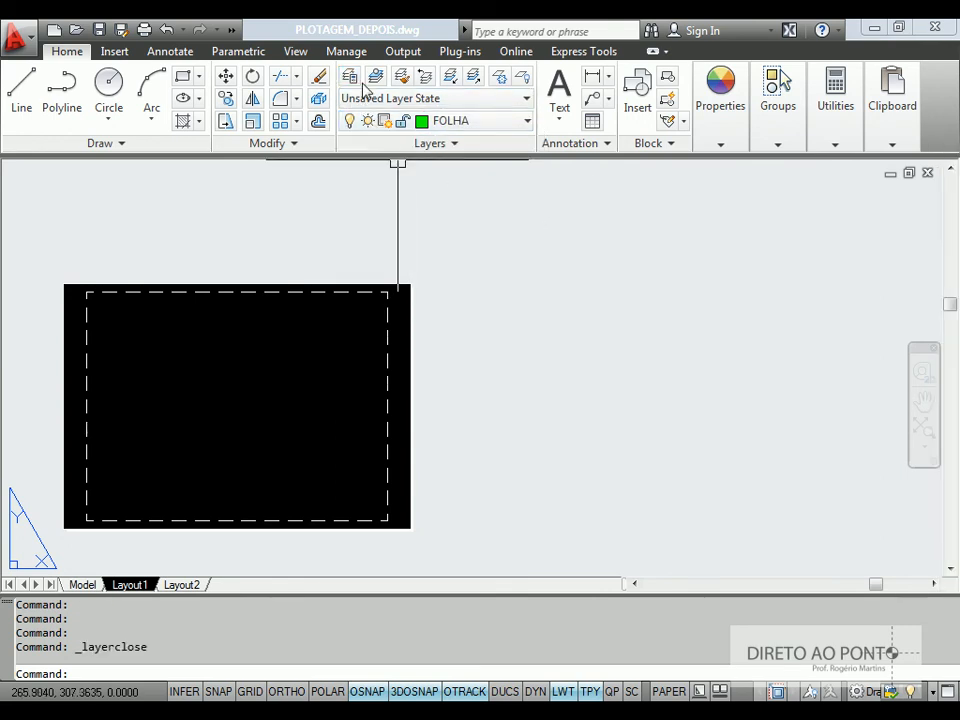
click(350, 77)
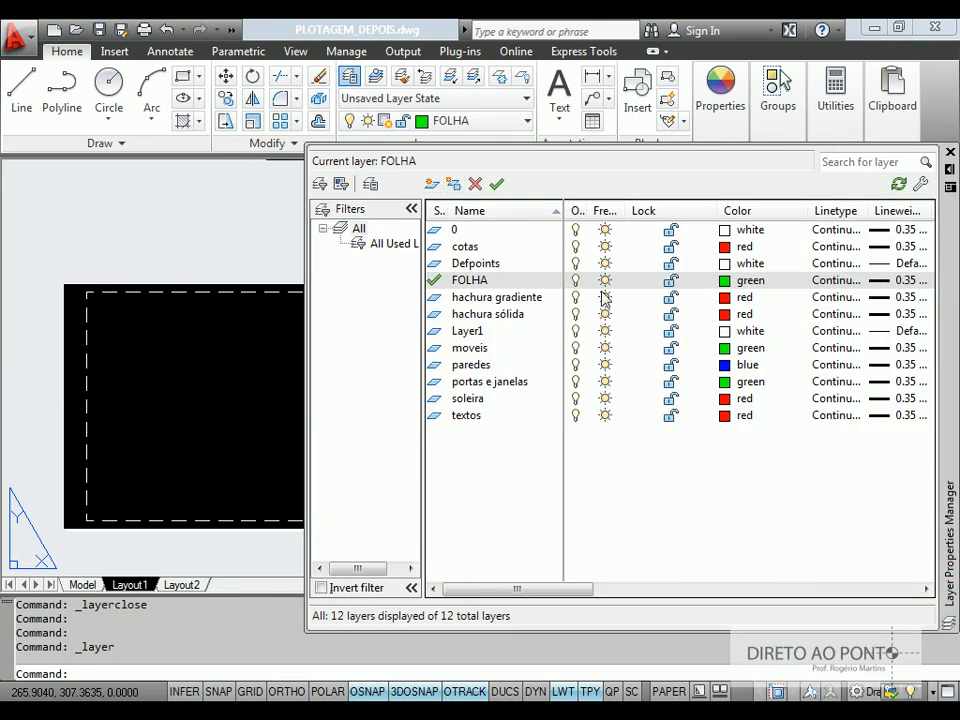
click(728, 283)
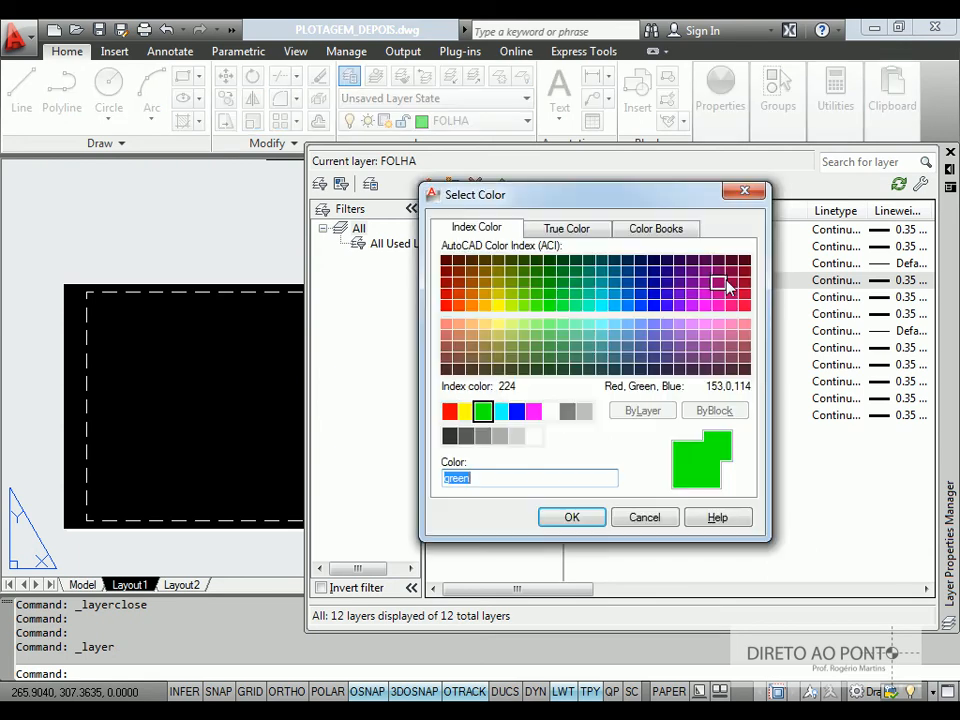
click(550, 412)
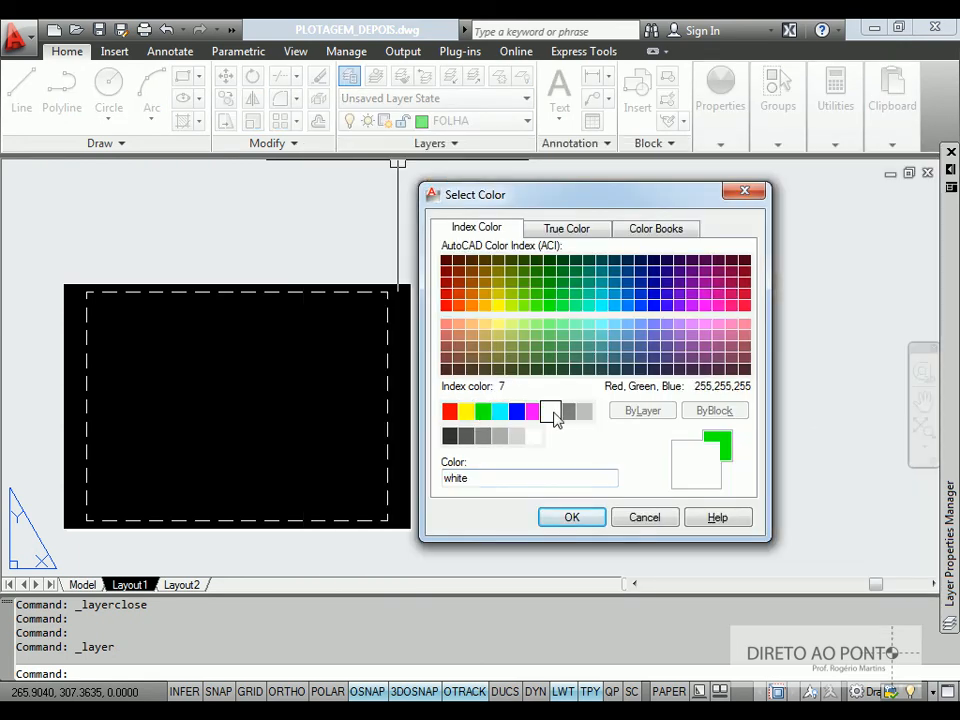
click(570, 517)
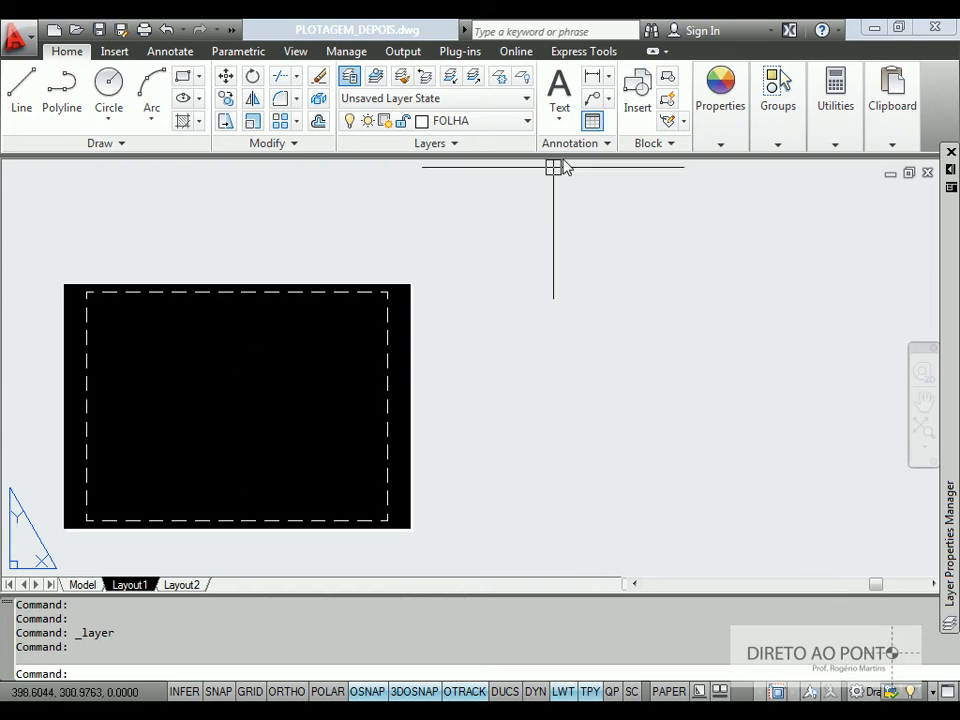
Step: Arrange AutoCAD and the manual PDF side by side, with the whole Layout1 sheet and the manual's A3 dimensions in view
double_click(394, 34)
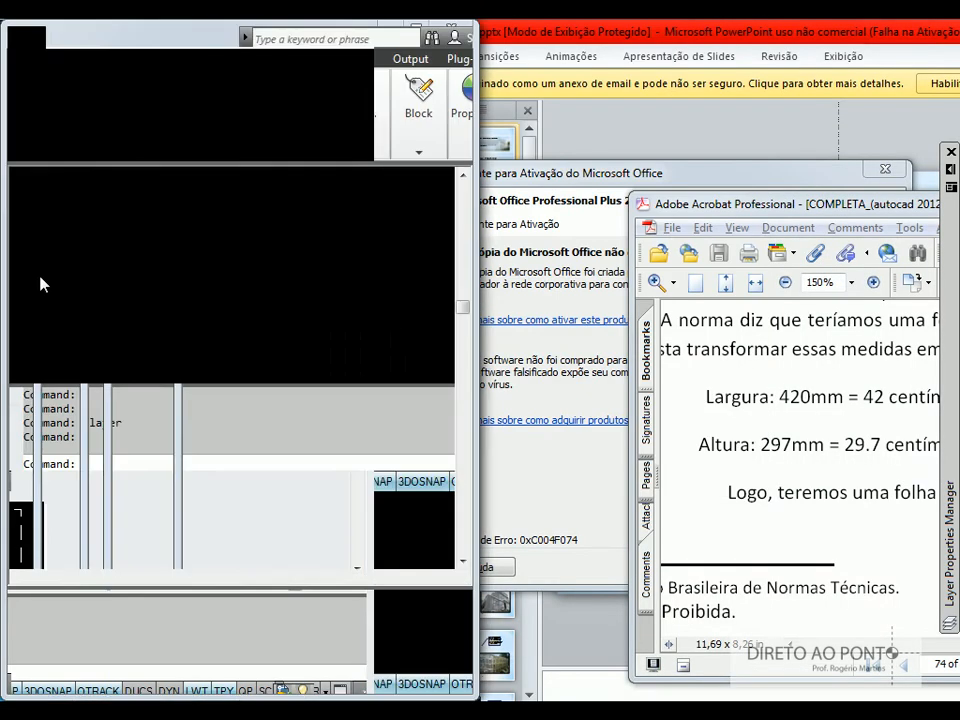
double_click(802, 210)
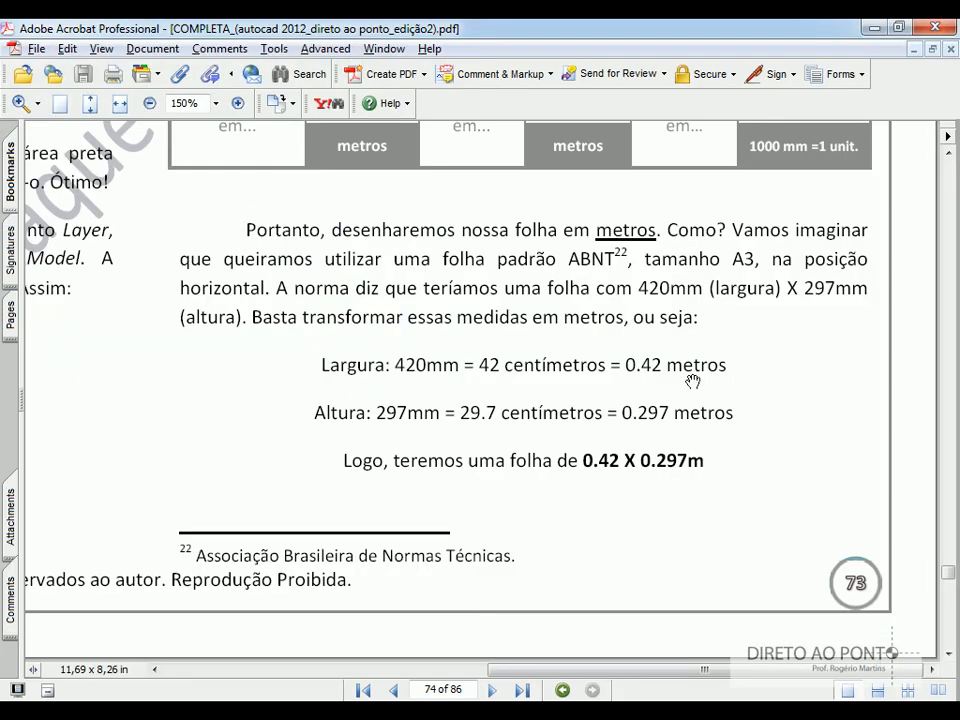
drag(646, 25, 959, 220)
drag(801, 662, 845, 663)
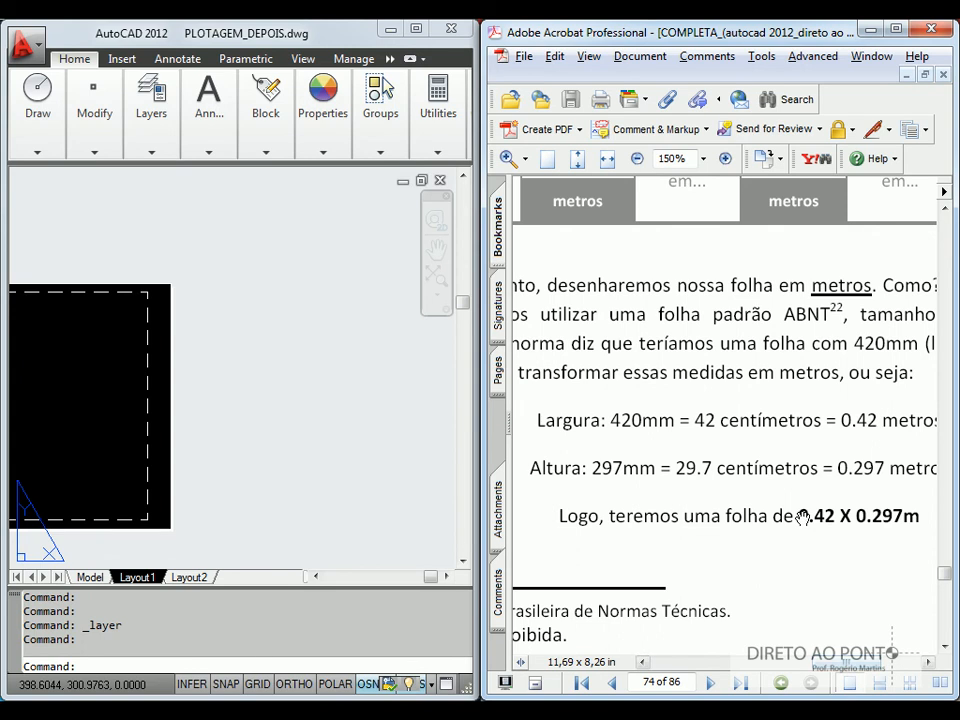
click(90, 416)
middle_drag(90, 416, 261, 380)
scroll(163, 407, down, 2)
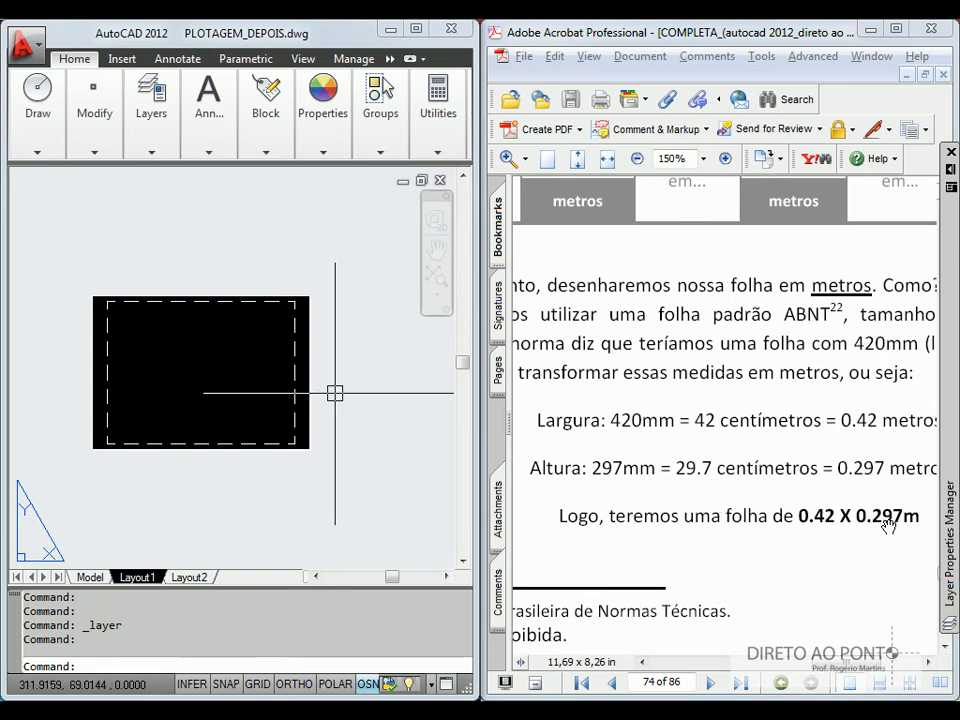
mouse_move(123, 363)
middle_down()
mouse_move(149, 372)
mouse_move(148, 336)
mouse_move(131, 335)
middle_up()
scroll(149, 372, up, 3)
scroll(125, 369, down, 2)
text(L)
key(Return)
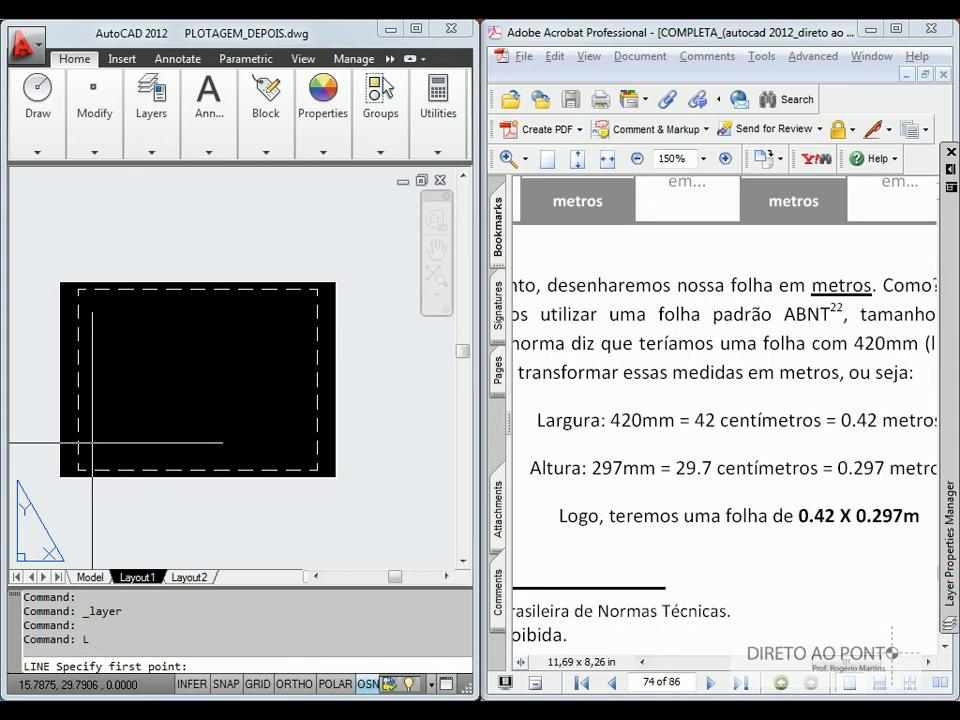
key(Escape)
key(Escape)
key(Escape)
key(Escape)
key(Escape)
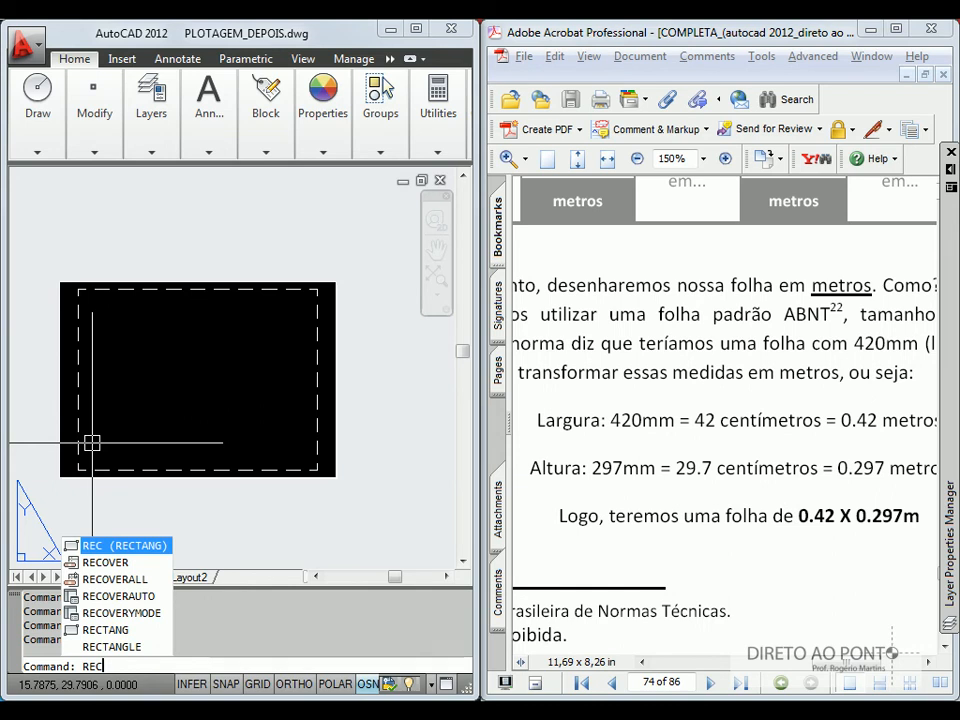
Step: Draw a 0.42 by 0.297 rectangle from a point near the lower-left corner of the Layout1 sheet's dashed margin
key(Return)
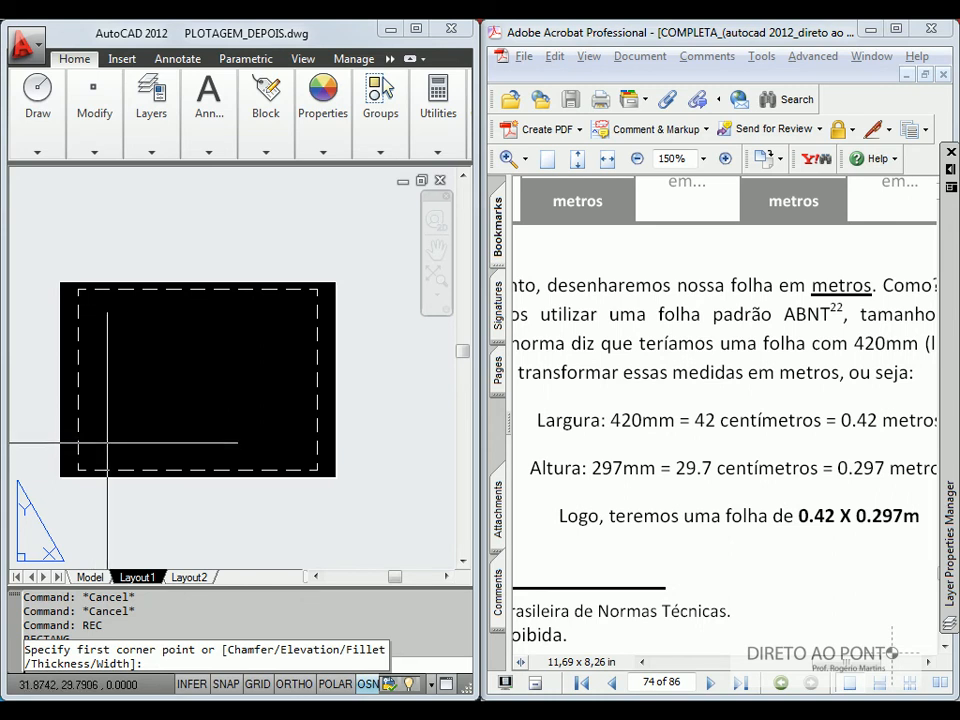
click(107, 442)
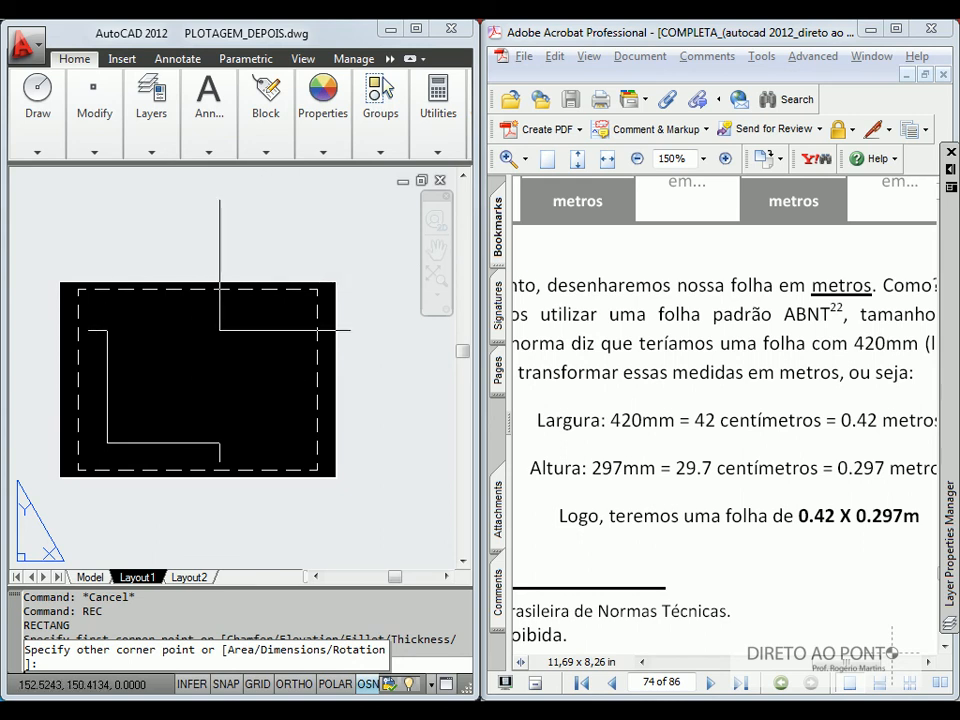
key(F8)
text(@0.42,0.297)
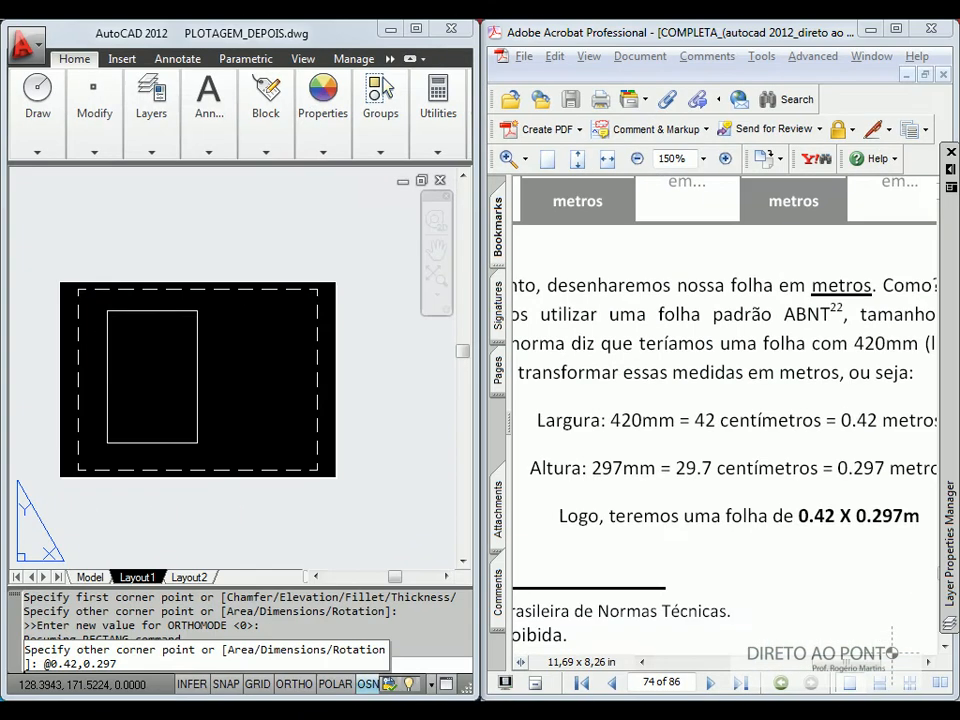
key(Return)
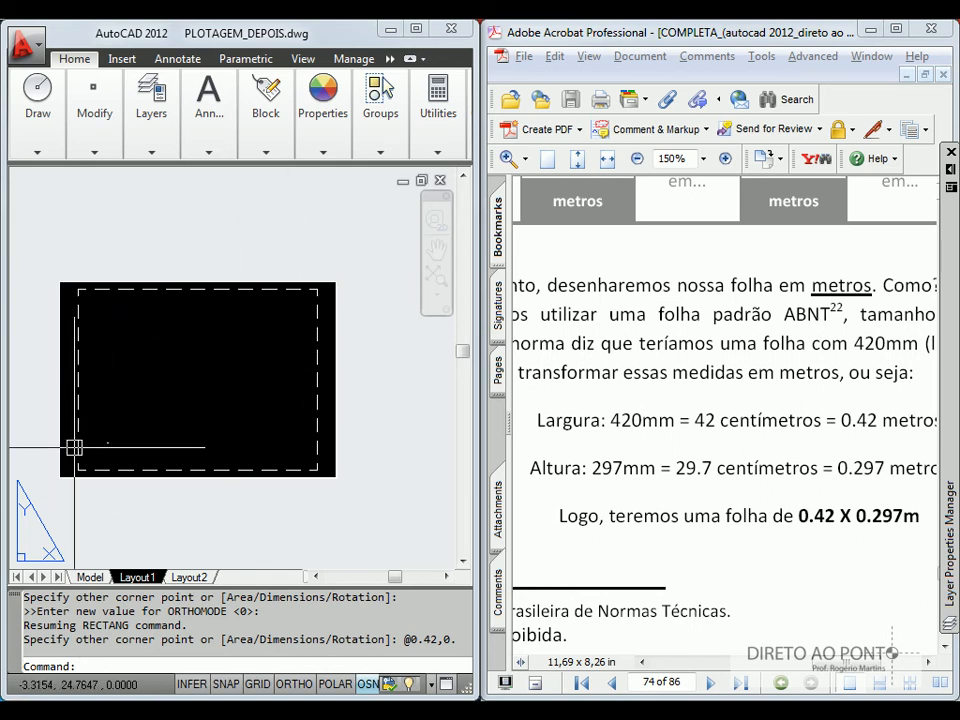
Step: Select the tiny sheet rectangle, inspect it up close and maximize the AutoCAD window
click(175, 480)
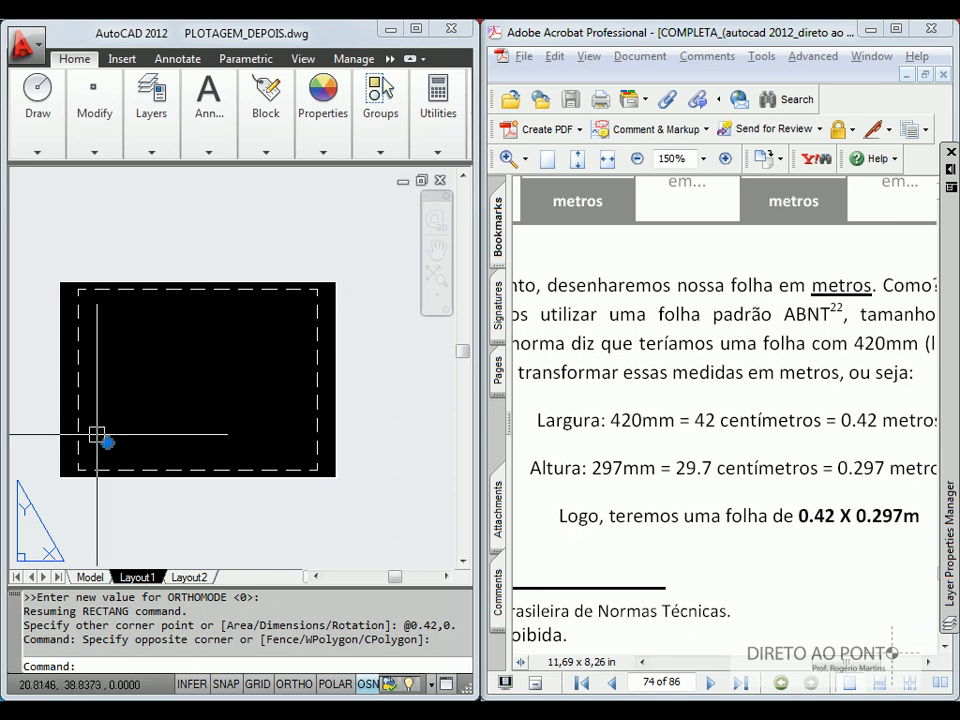
scroll(97, 440, up, 6)
scroll(130, 440, up, 8)
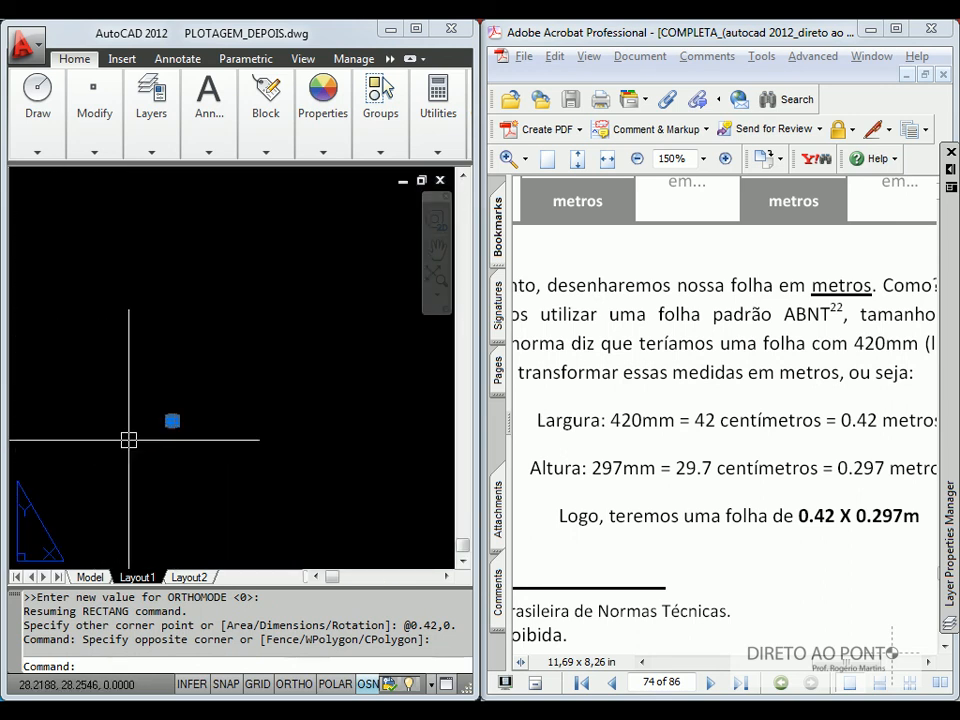
scroll(164, 419, up, 4)
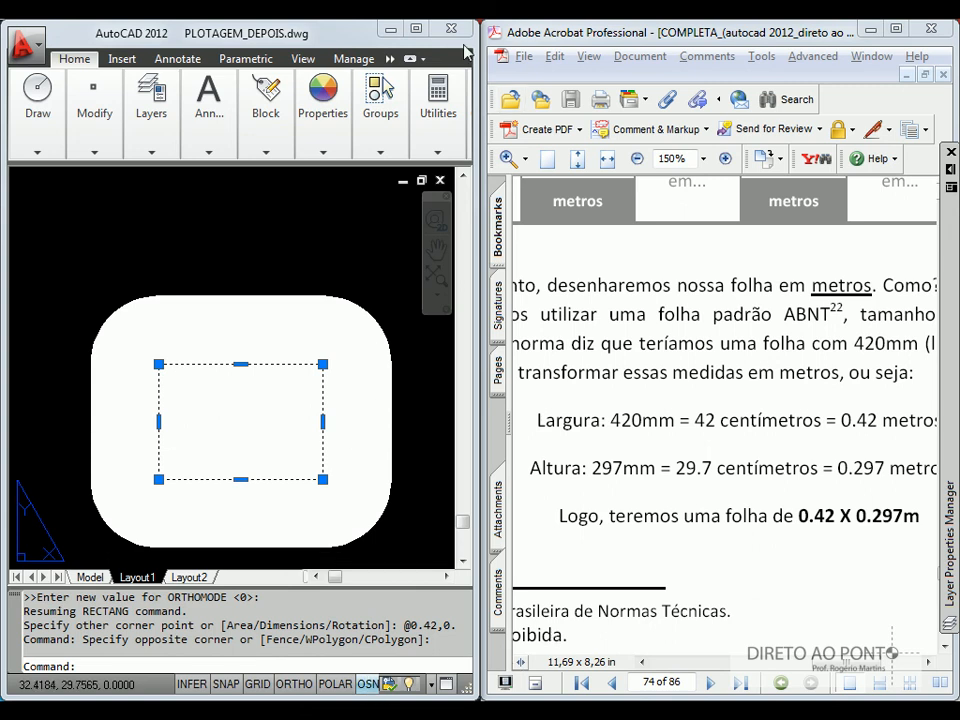
double_click(310, 28)
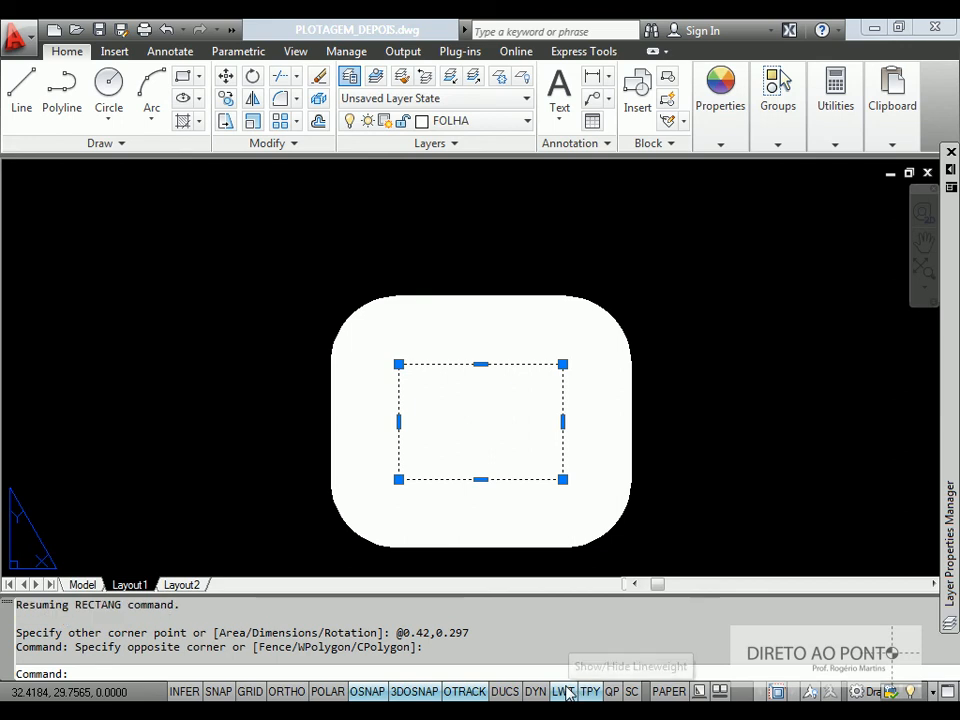
Step: Turn off the lineweight display and clear the selection of the sheet rectangle
click(563, 691)
key(Escape)
key(Escape)
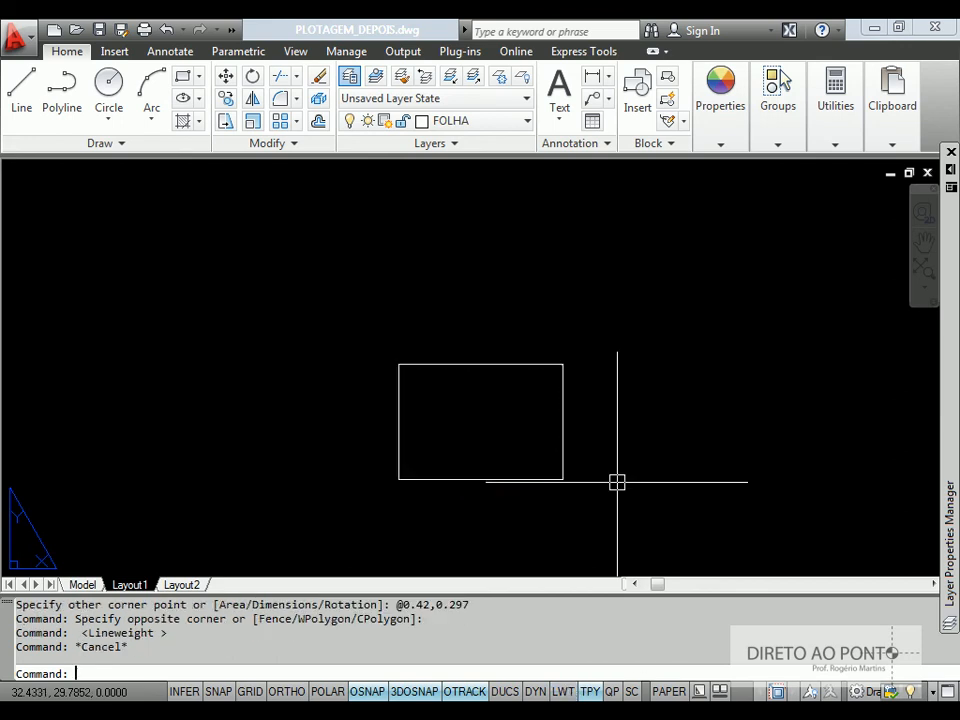
Step: Measure the lengths of the sheet rectangle's top edge and left edge with the Distance command
middle_drag(549, 450, 568, 427)
scroll(538, 403, up, 3)
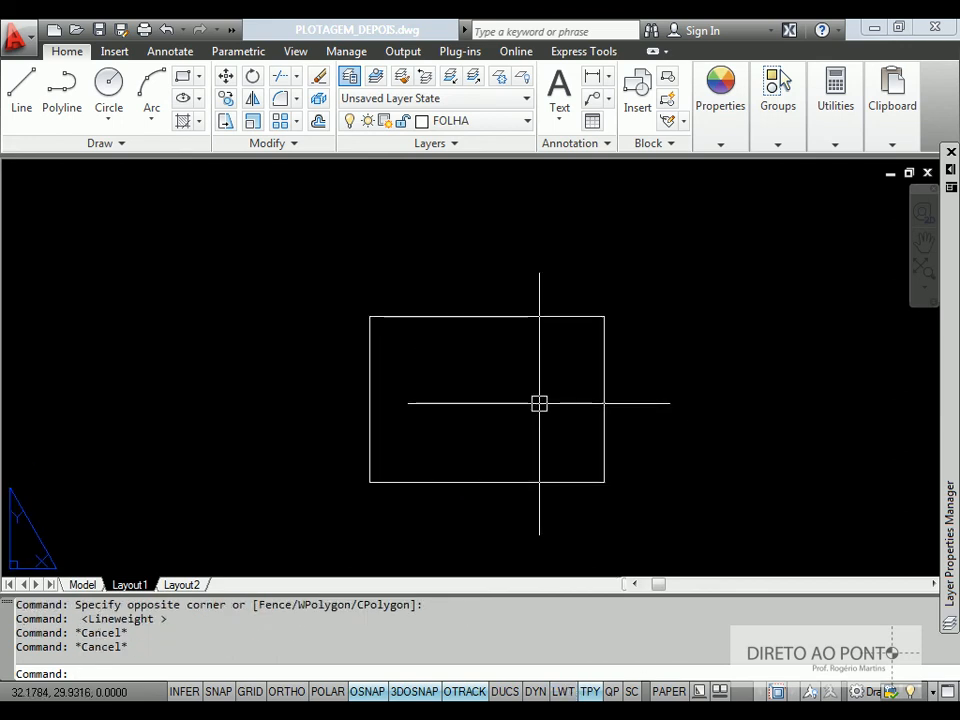
text(DI)
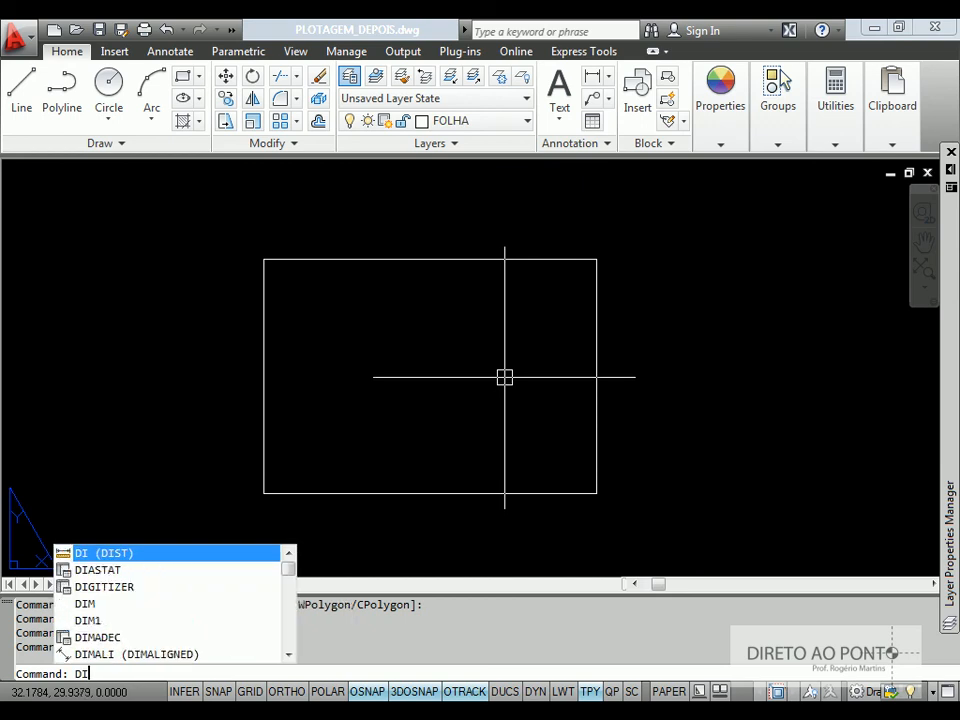
key(Return)
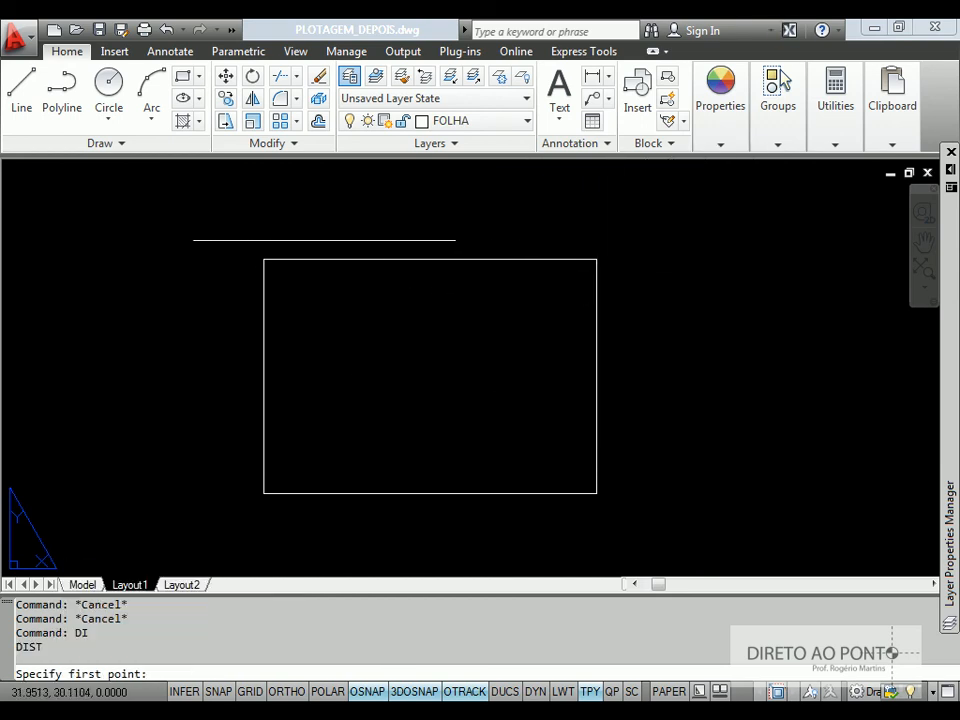
click(264, 259)
click(597, 259)
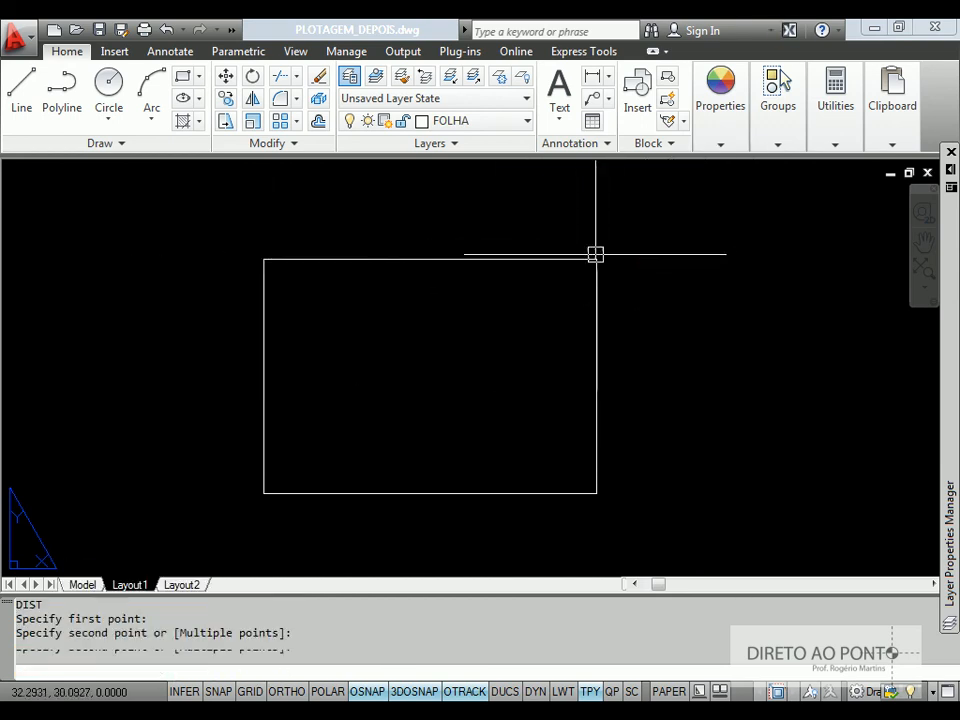
key(Return)
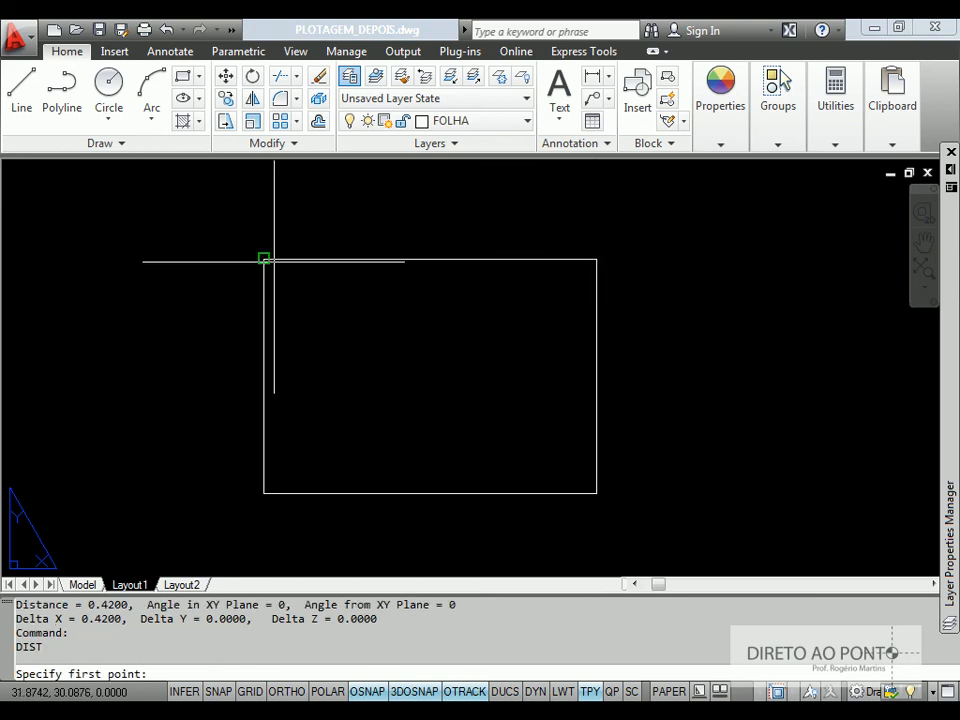
click(264, 259)
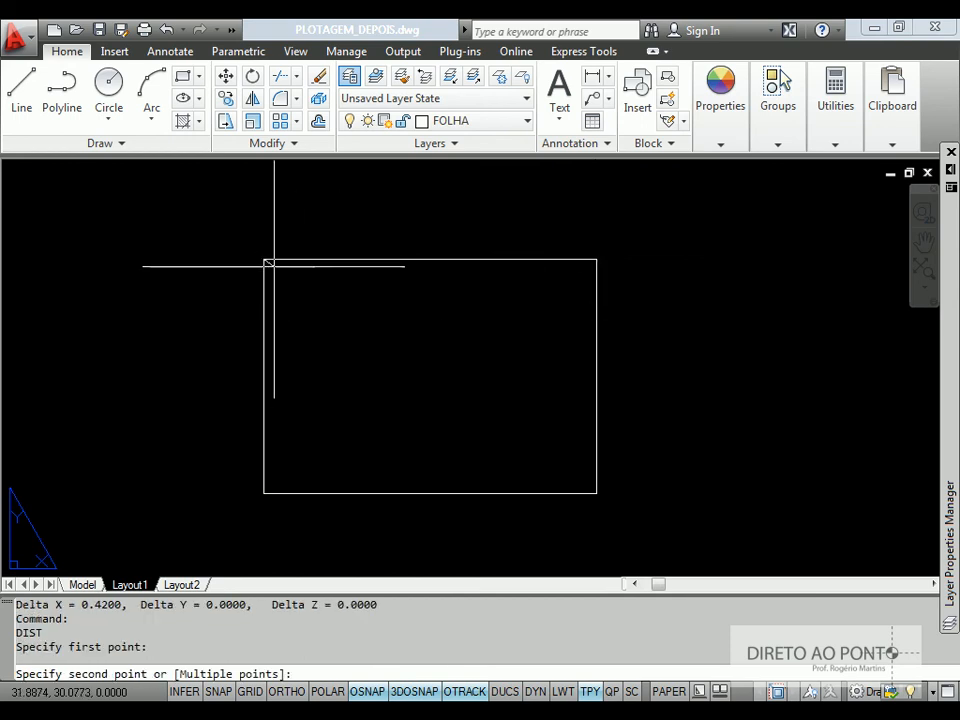
click(262, 493)
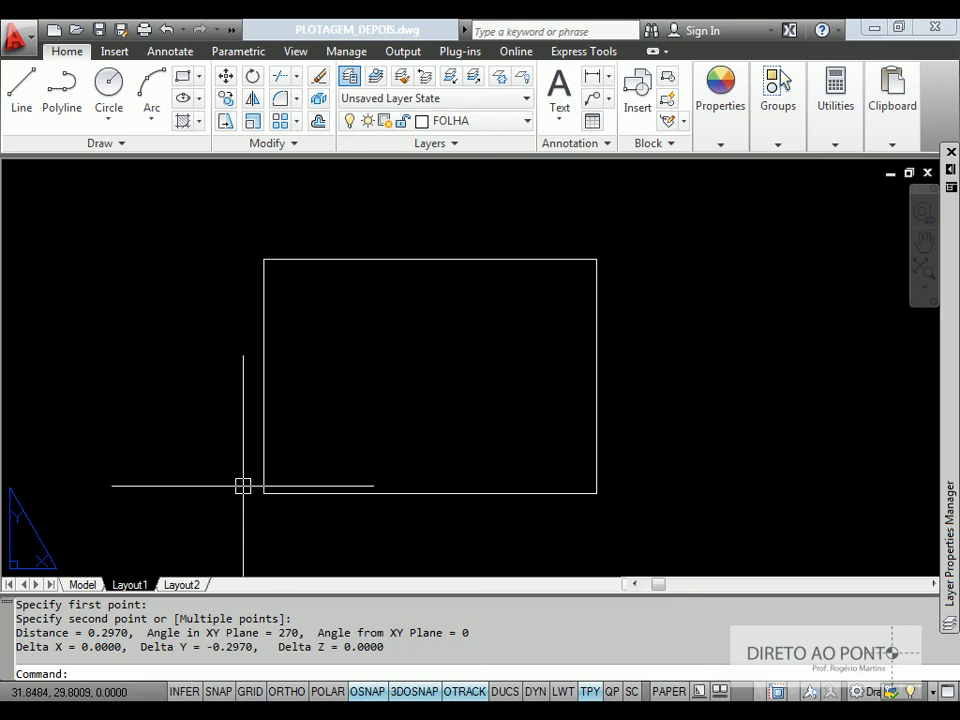
Step: Offset the sheet rectangle 0.005 inward to create the inner margin frame
middle_drag(350, 462, 375, 461)
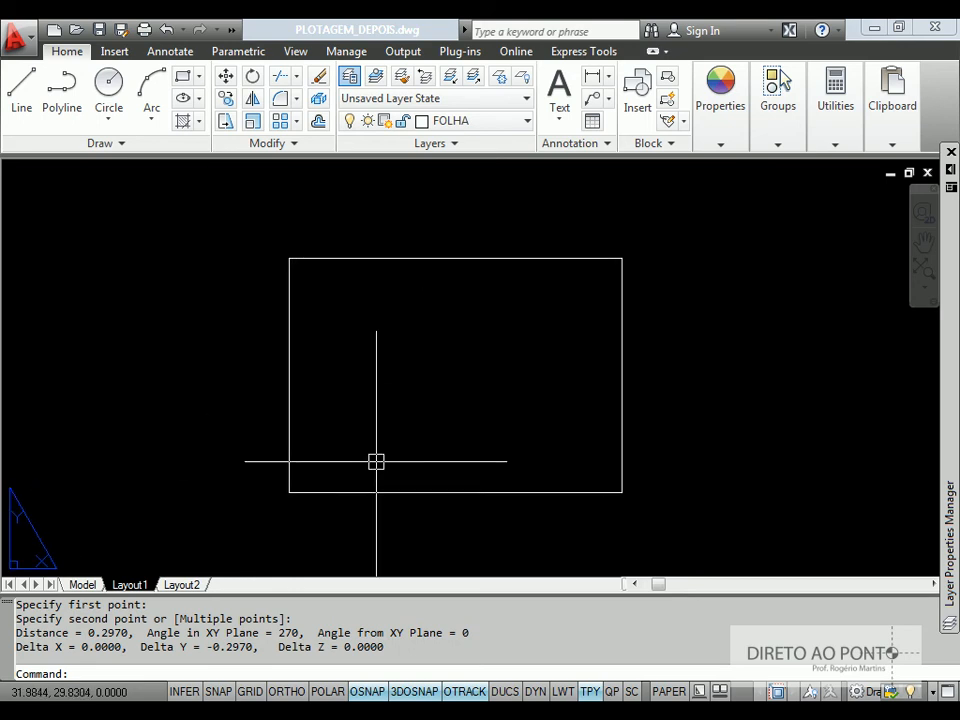
scroll(376, 461, up, 2)
middle_drag(409, 384, 378, 398)
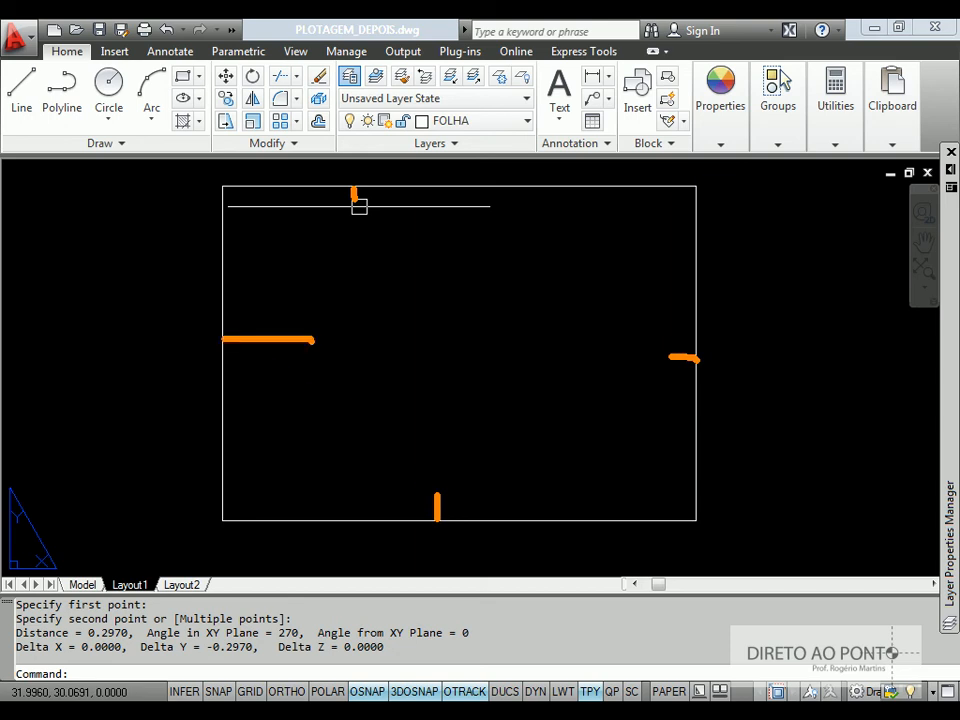
key(Escape)
key(Escape)
key(Escape)
key(Escape)
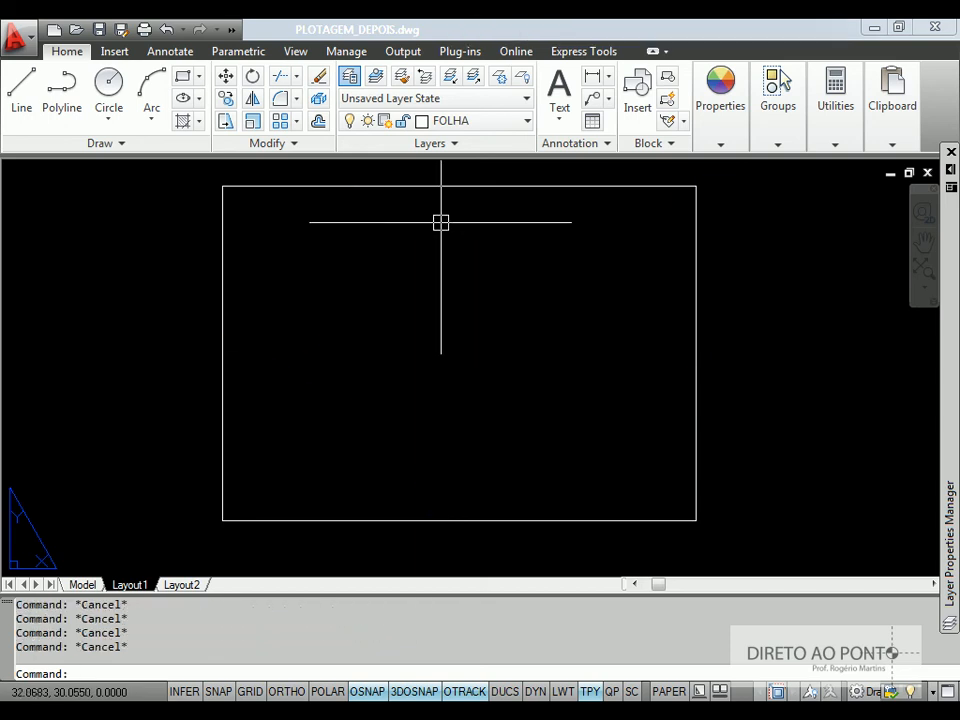
key(Return)
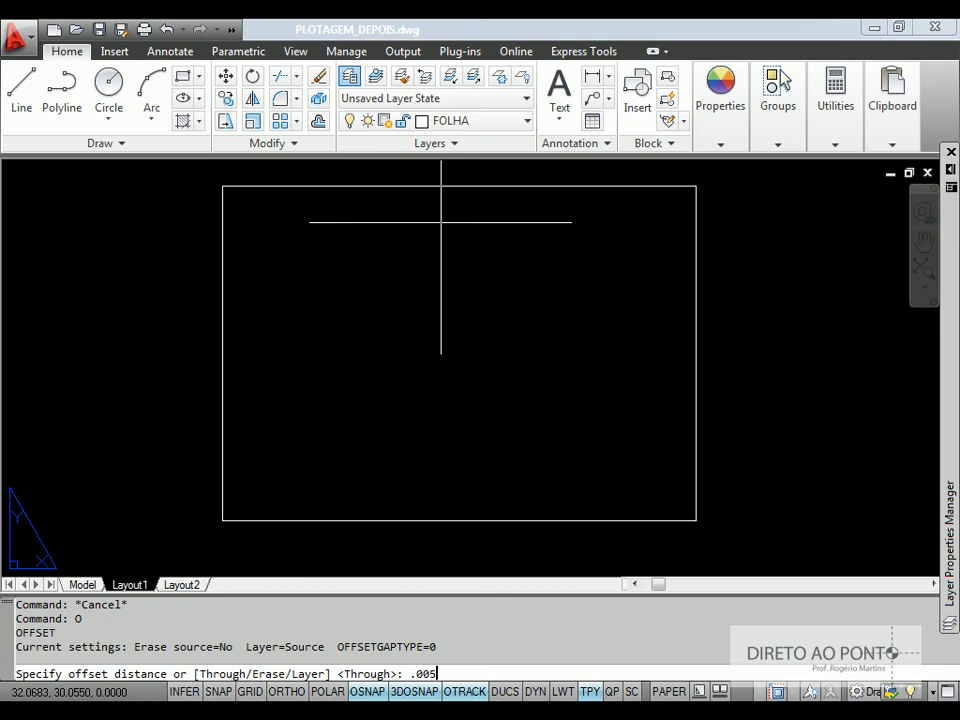
key(Return)
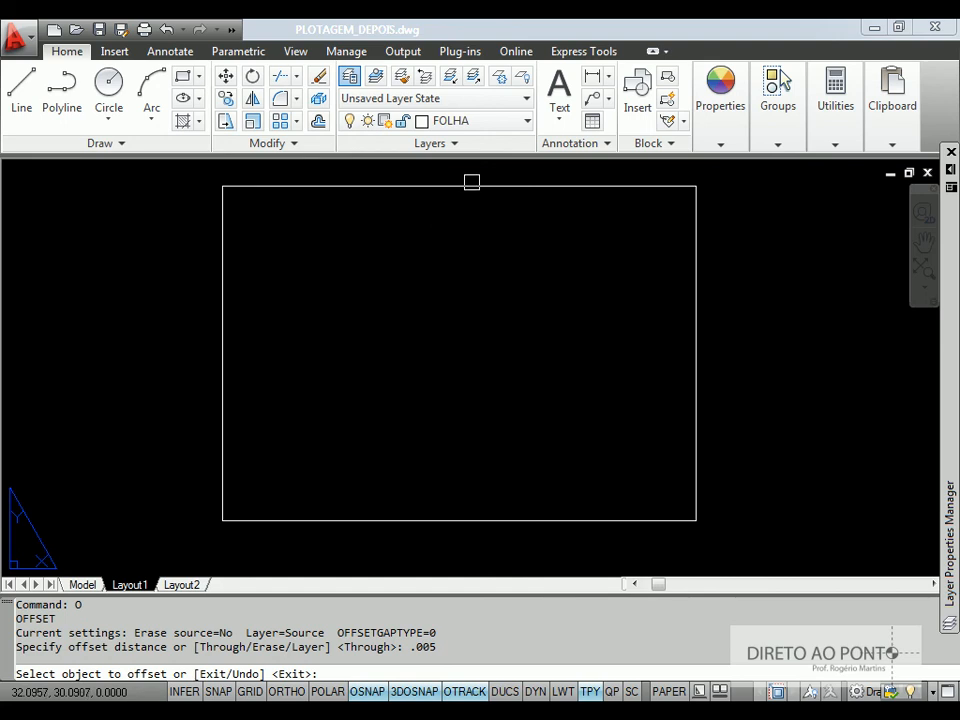
click(472, 186)
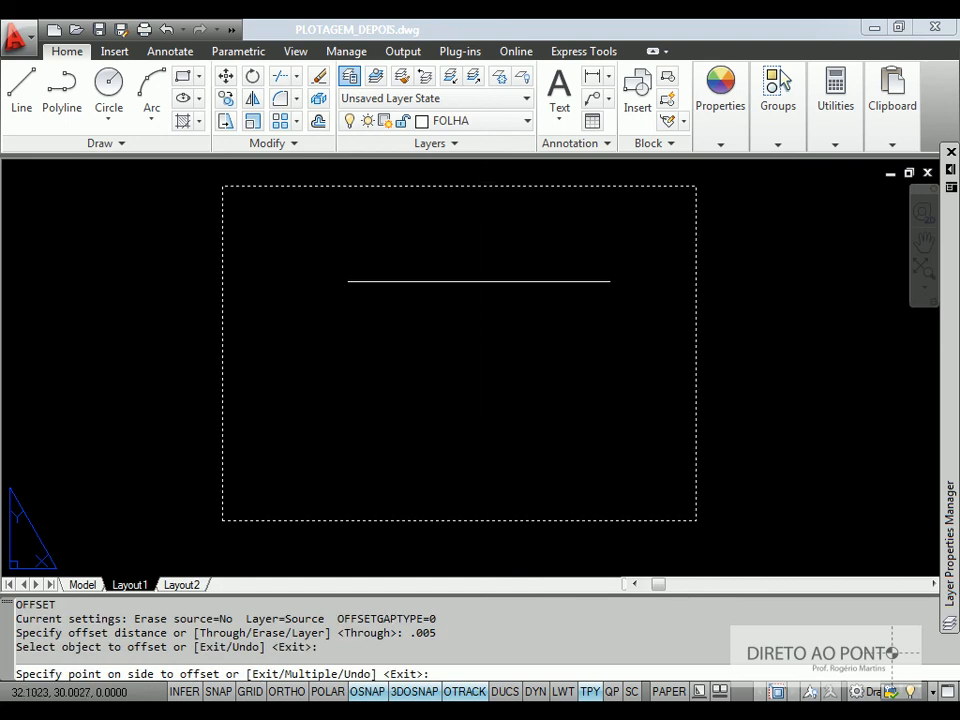
click(479, 287)
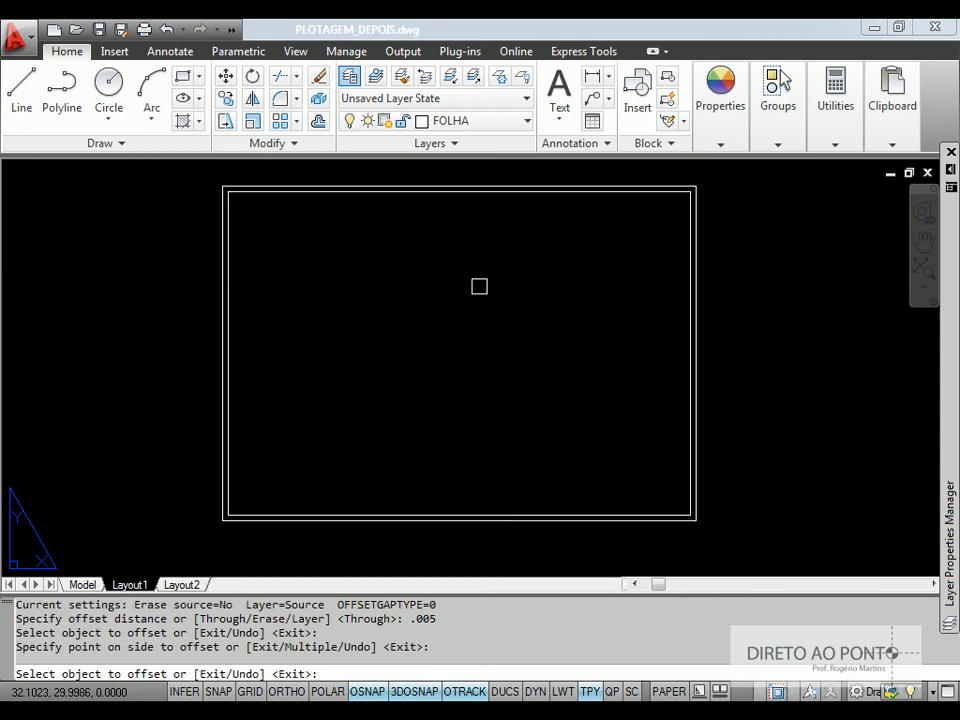
key(Return)
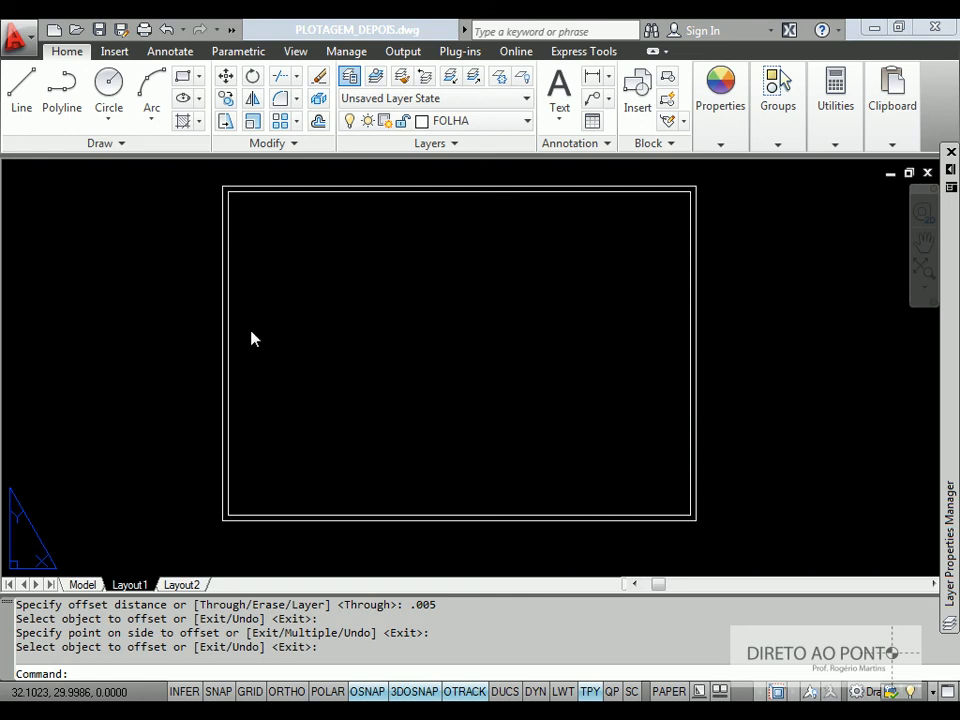
Step: Offset the outer sheet rectangle 0.025 inward as a reference for the wider left margin
key(Escape)
key(Escape)
text(o)
key(Return)
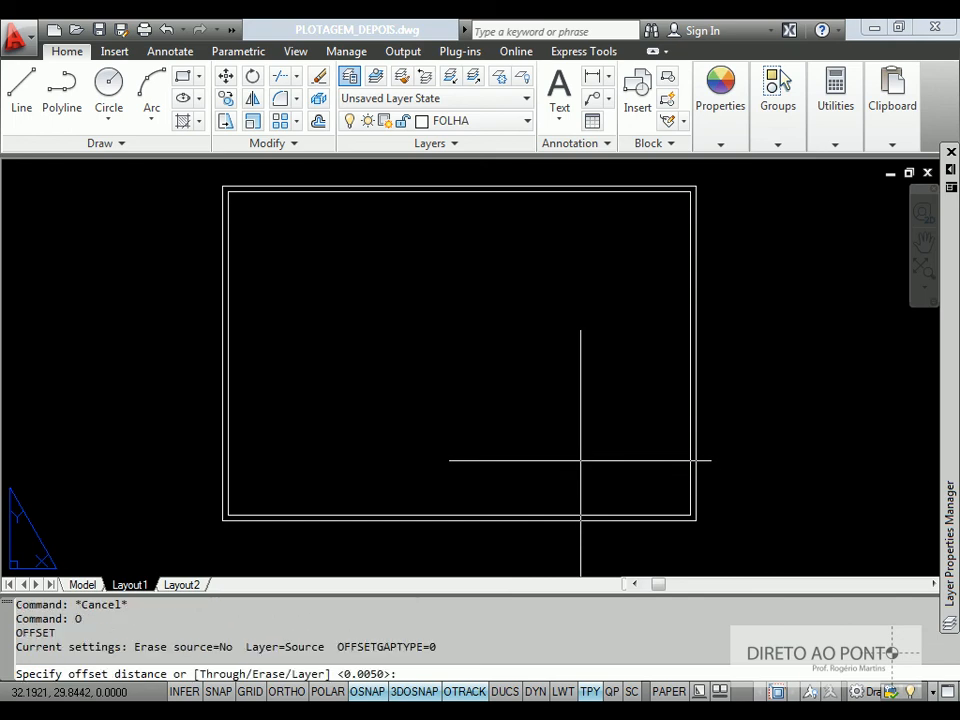
text(.025)
key(Return)
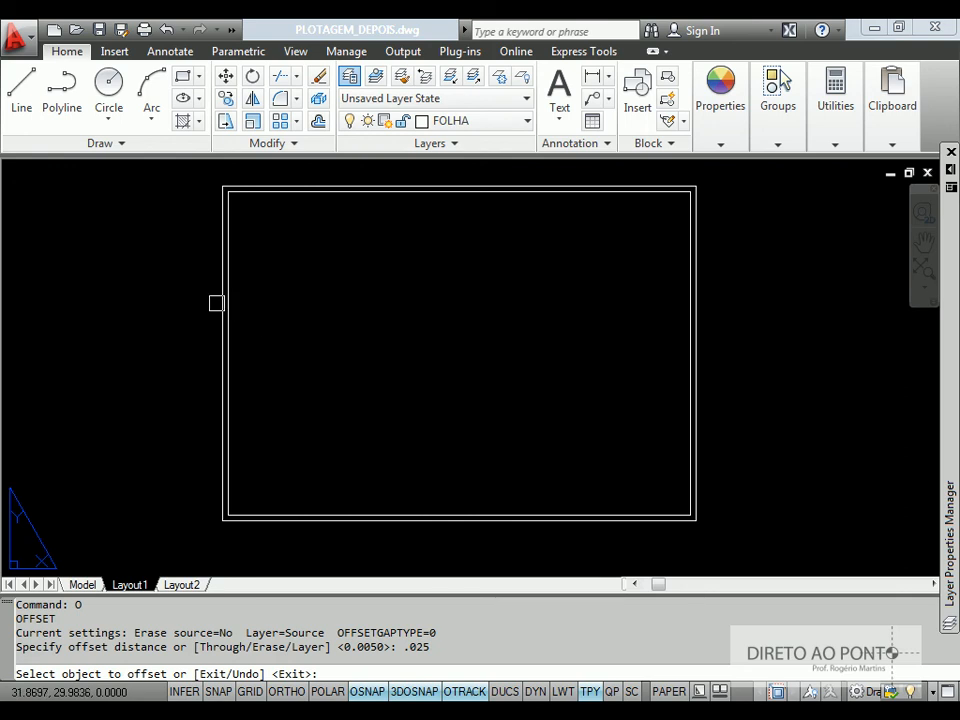
click(216, 303)
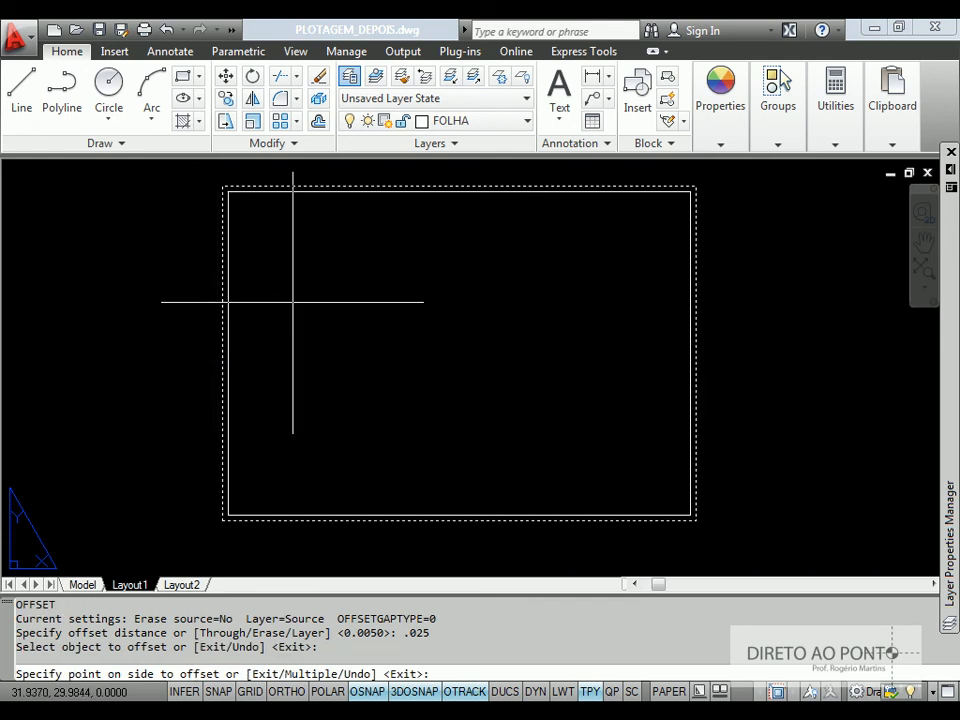
click(375, 297)
key(Return)
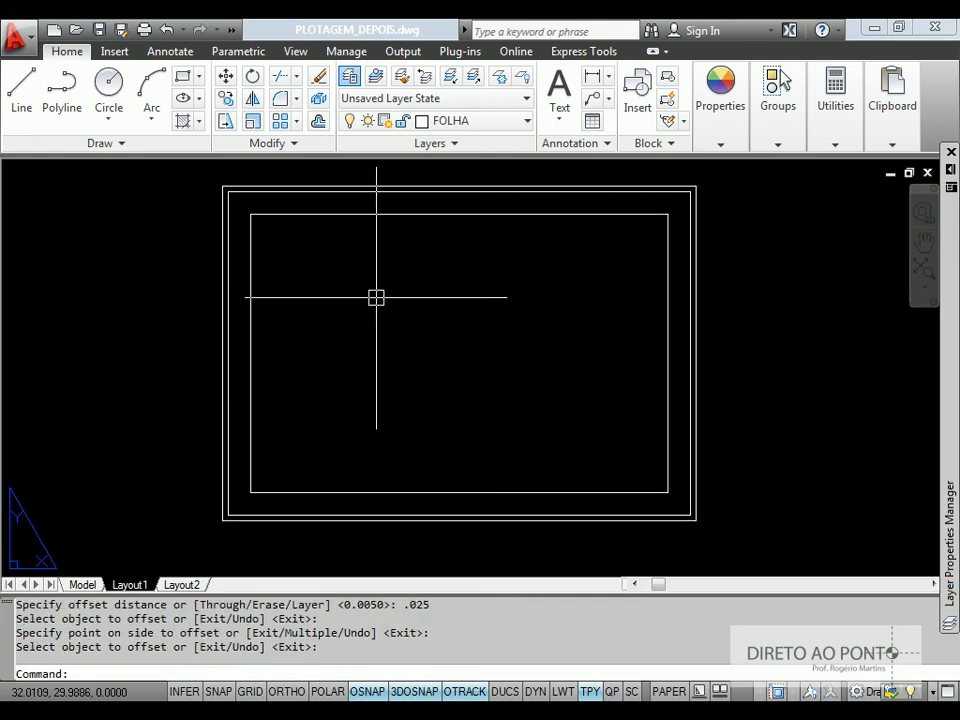
key(Escape)
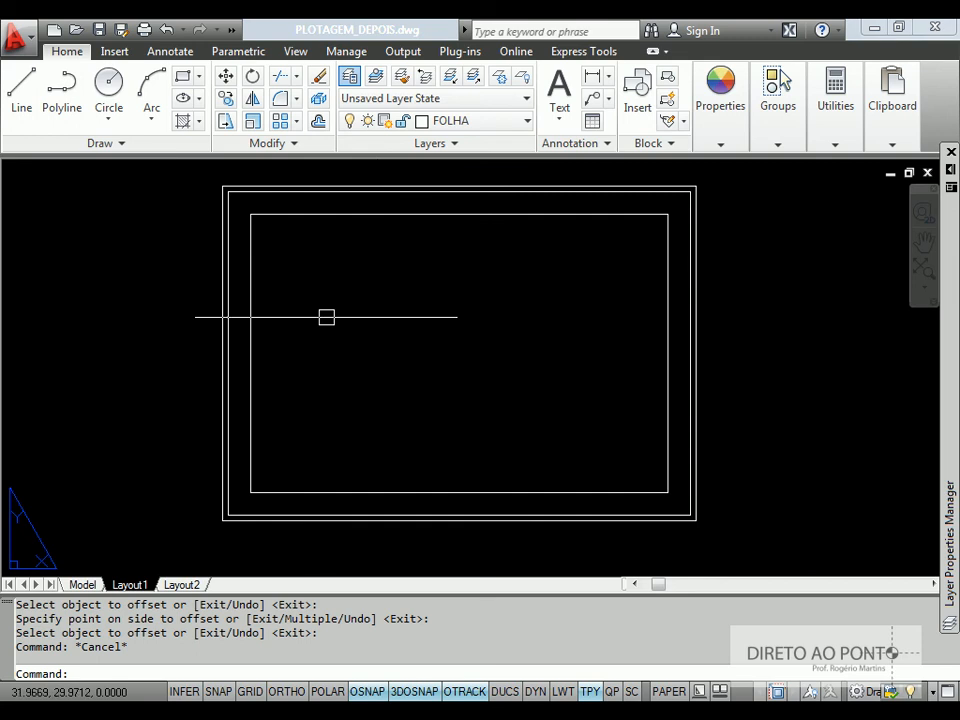
click(233, 304)
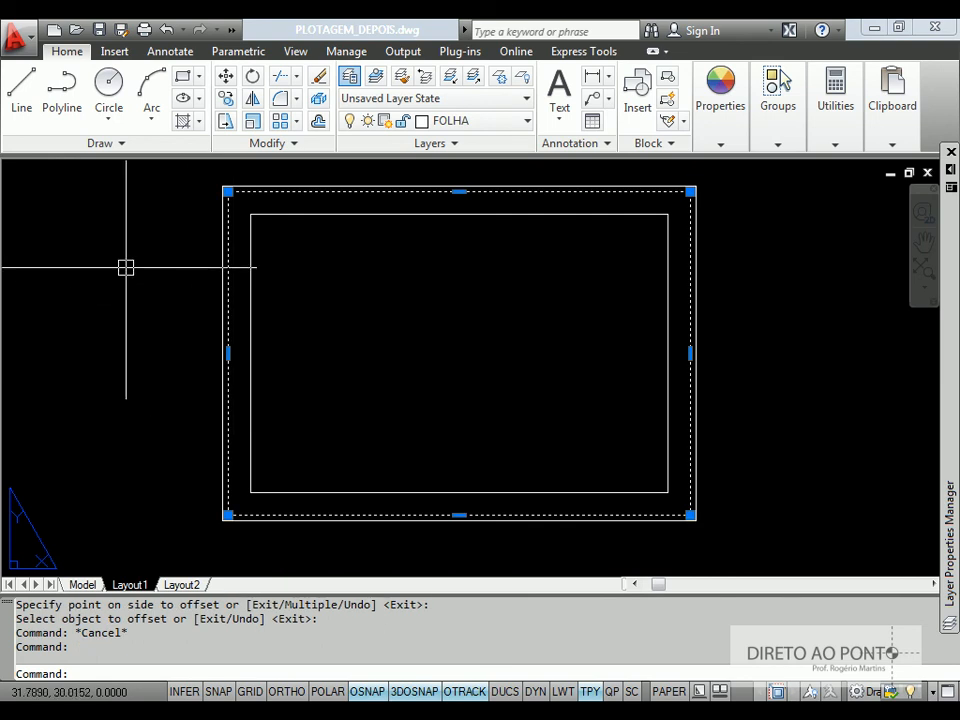
key(Return)
key(Escape)
key(Escape)
key(Escape)
key(Escape)
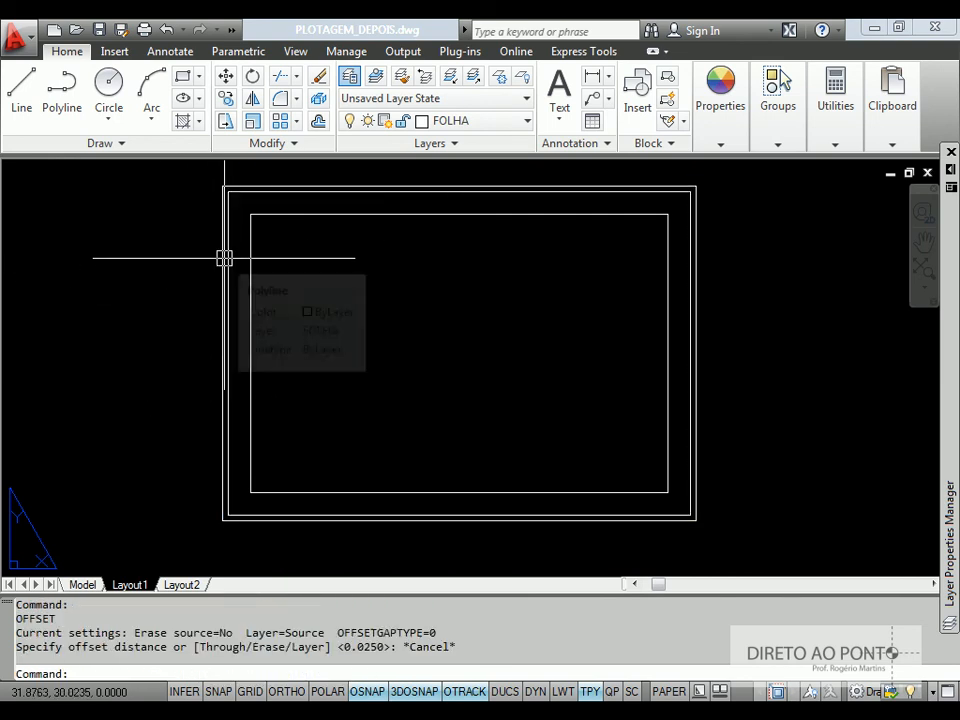
key(Escape)
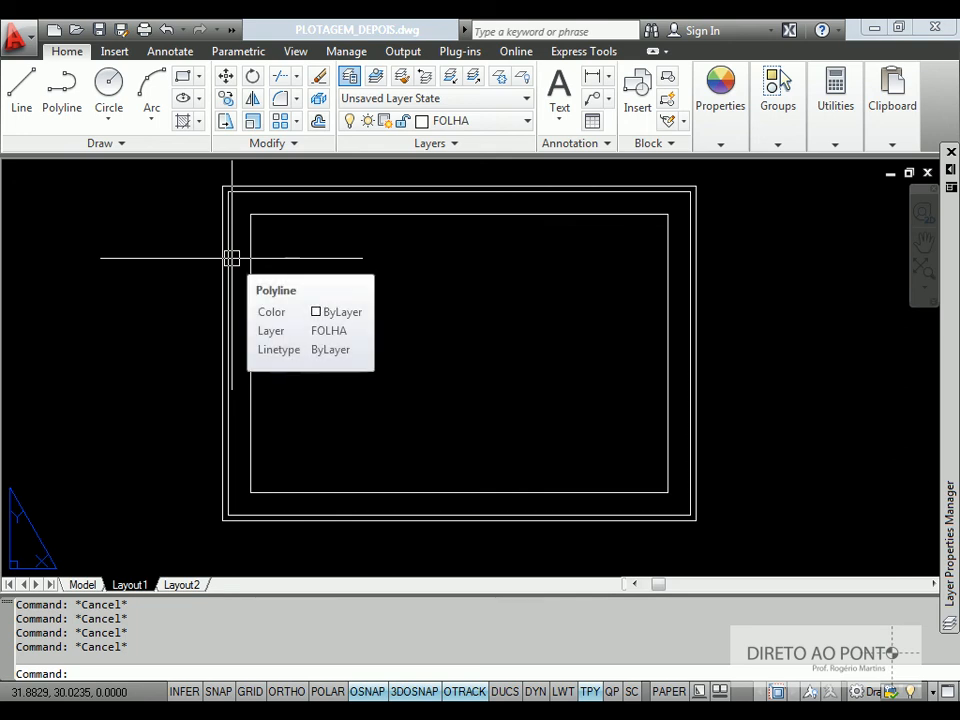
Step: Stretch the 0.005 frame's left edge to the midpoint of the 0.025 rectangle's left side, and erase the 0.025 rectangle
click(231, 258)
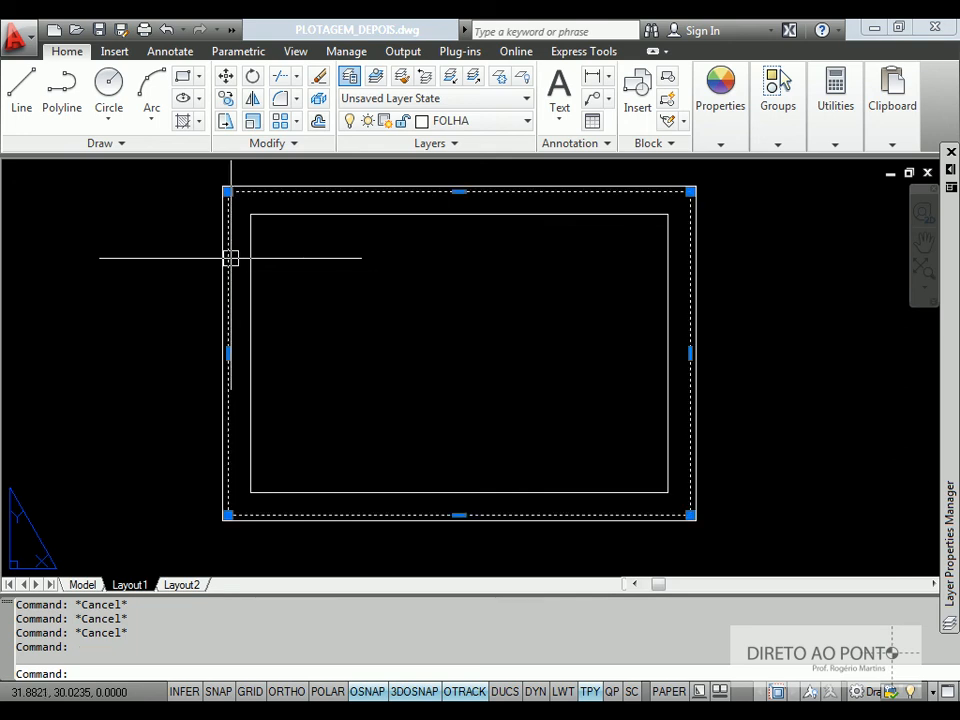
click(228, 353)
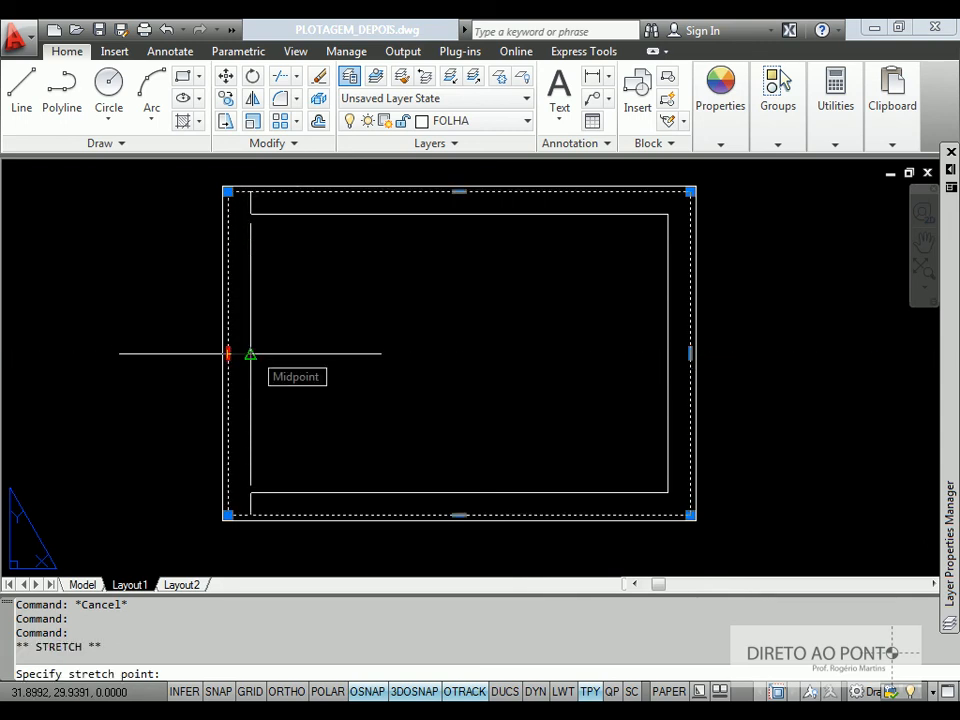
click(250, 353)
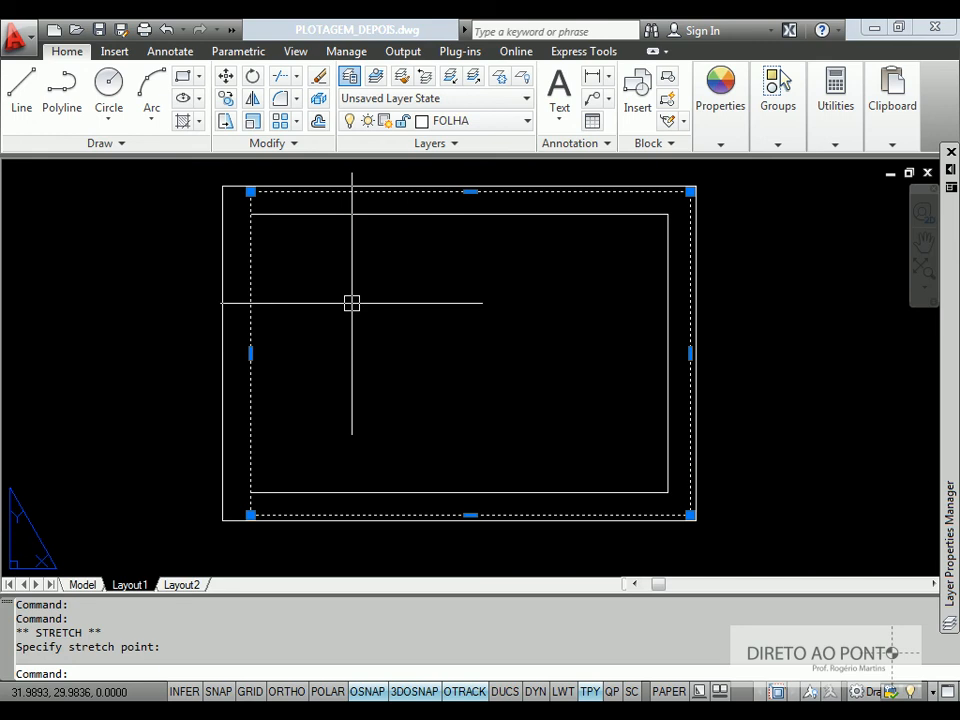
key(Escape)
key(Escape)
key(Escape)
key(Escape)
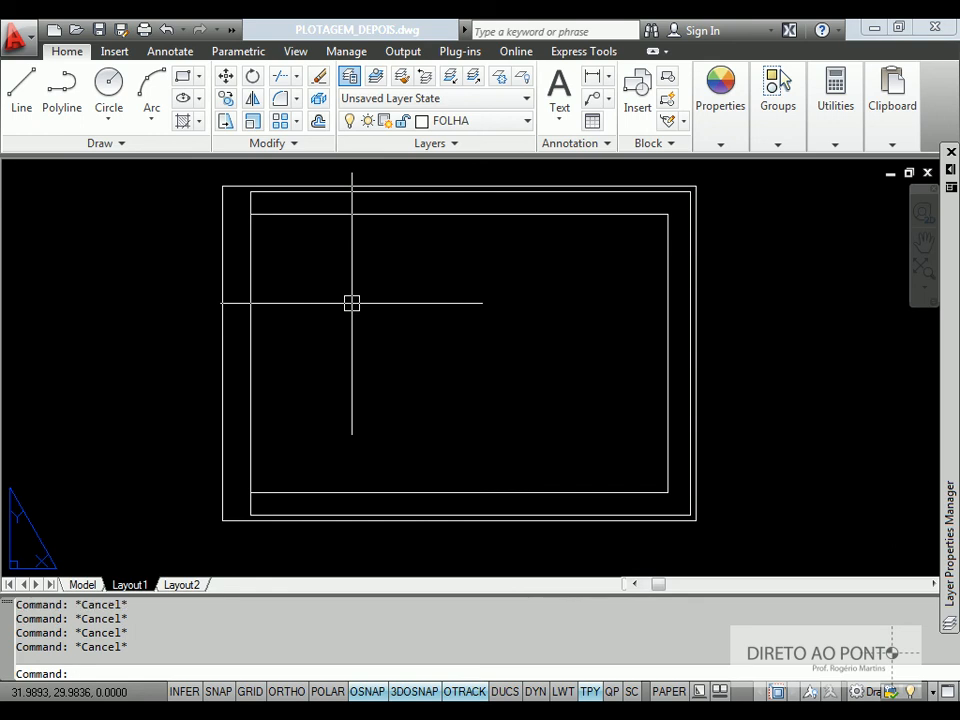
click(340, 214)
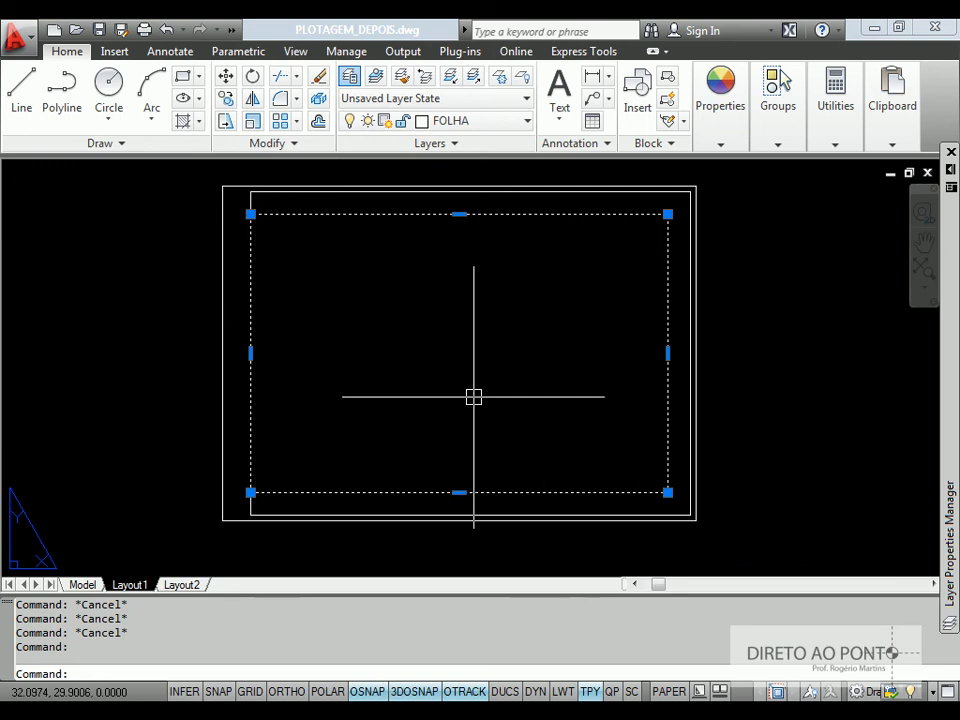
key(Delete)
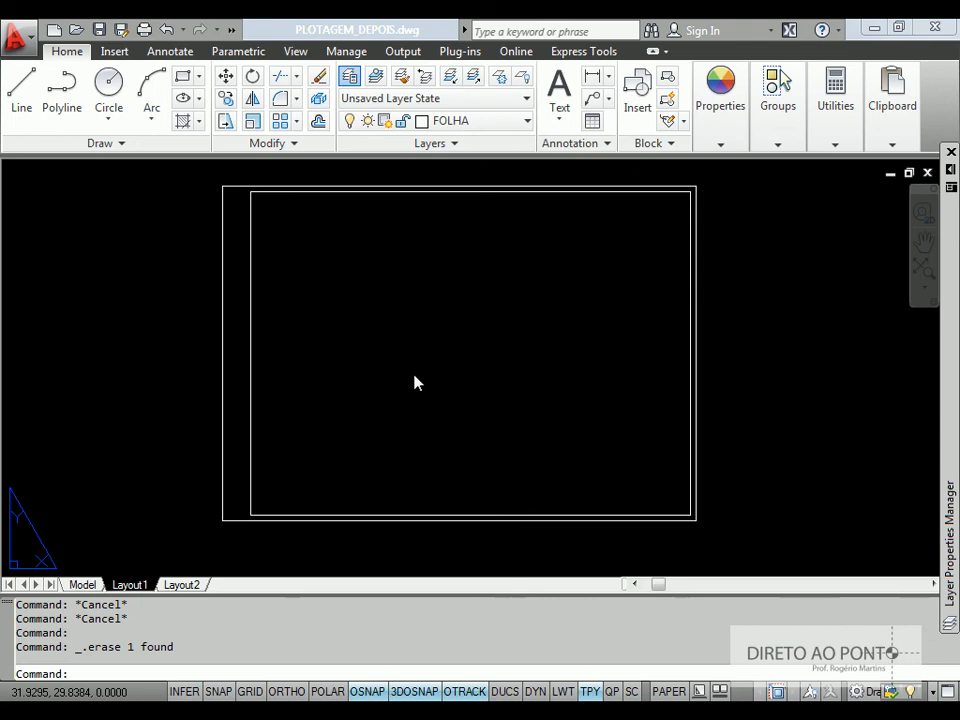
Step: With Ortho on, draw a horizontal line about 0.33 long rightward from the midpoint of the margin frame's top edge, past the sheet's right edge
middle_drag(407, 349, 436, 375)
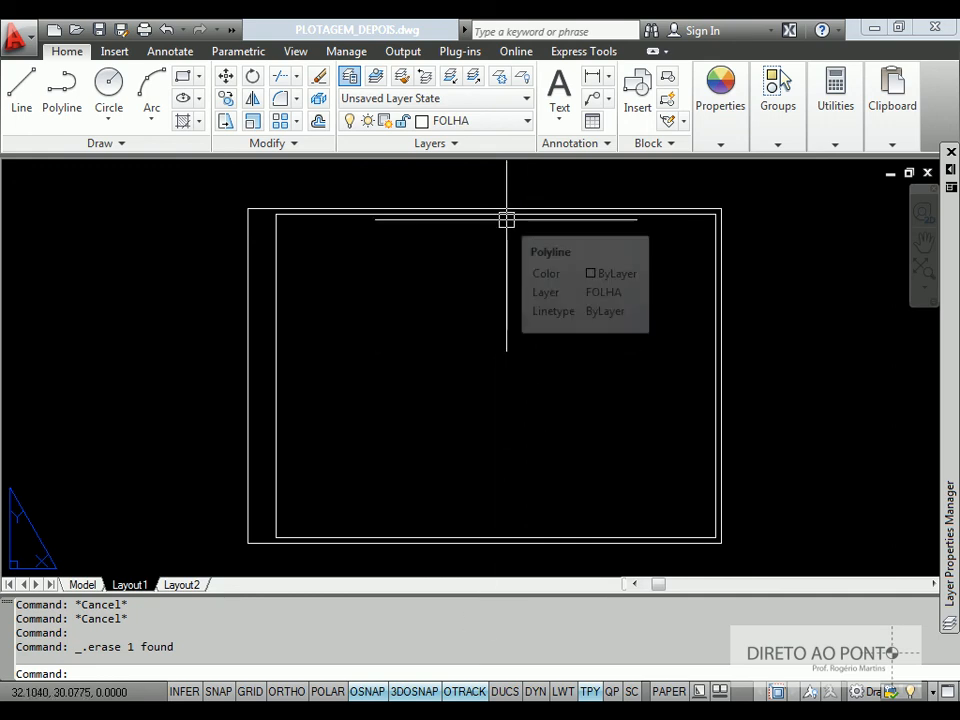
middle_drag(499, 224, 474, 266)
middle_drag(262, 235, 251, 199)
text(L)
key(Return)
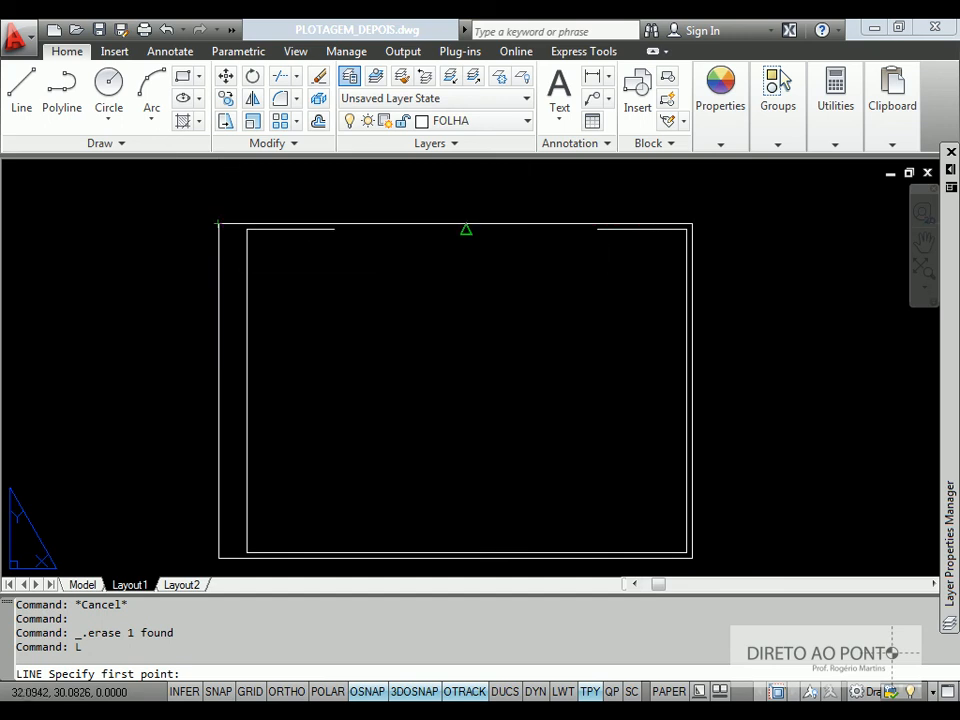
click(466, 229)
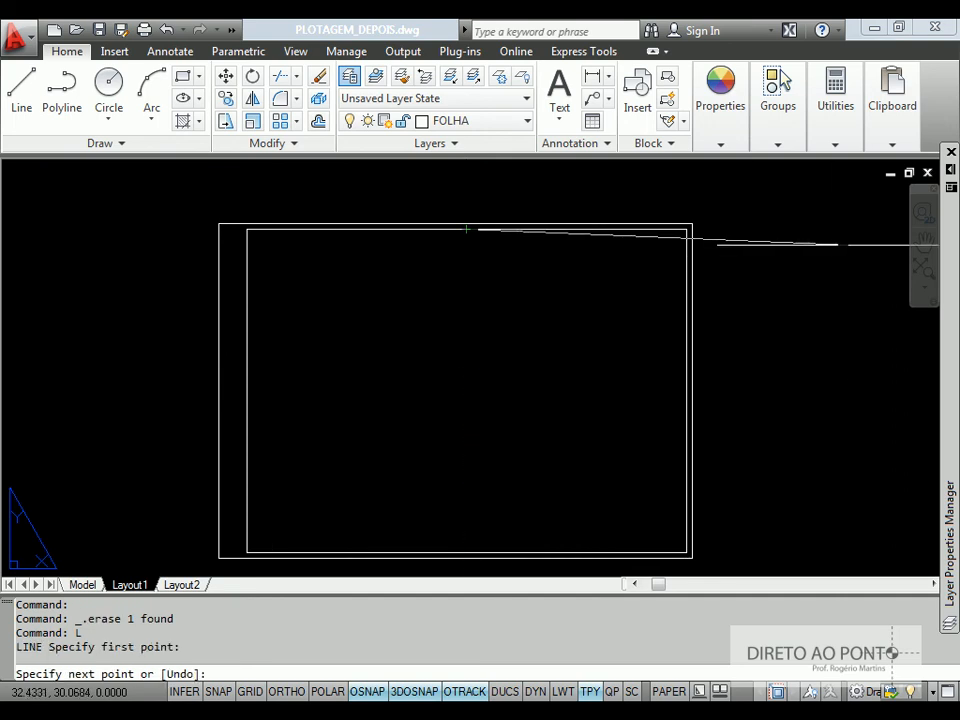
key(F8)
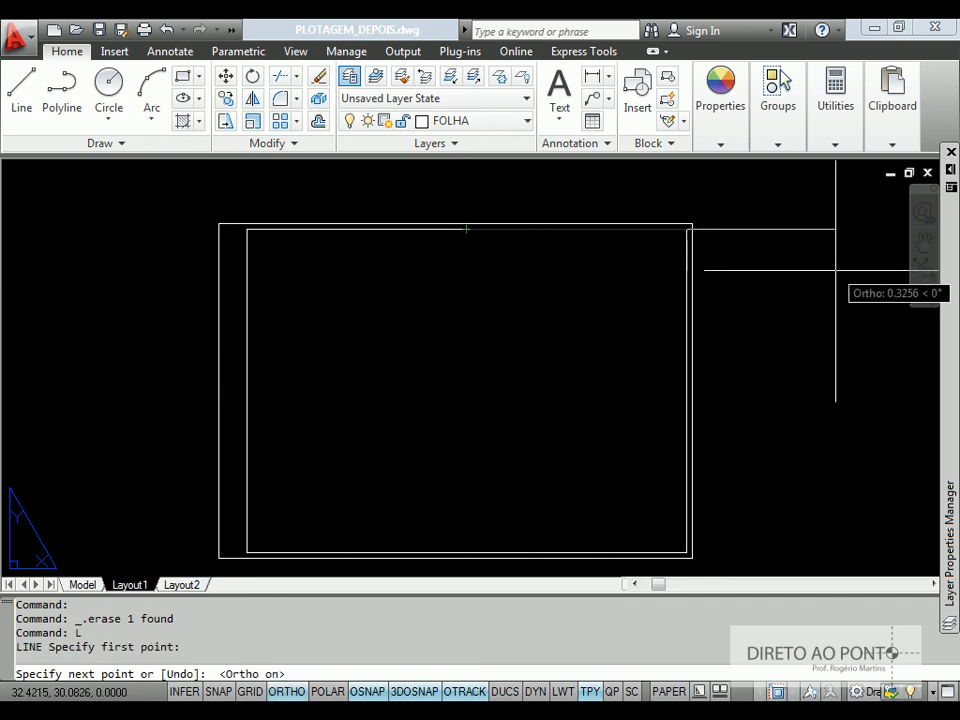
key(Return)
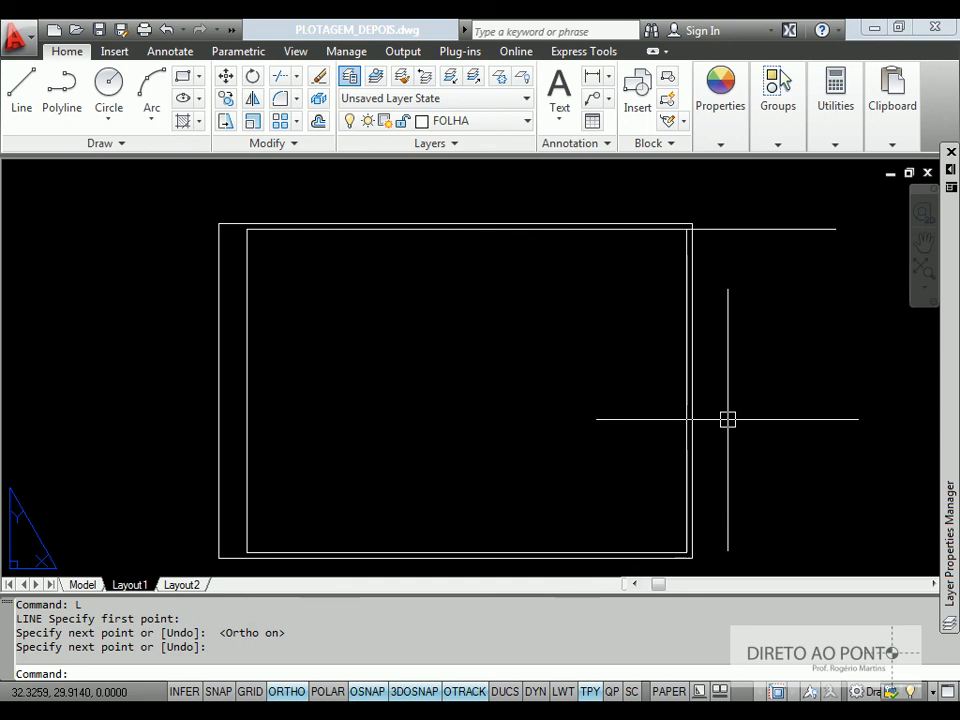
Step: Try offsetting the horizontal line along the frame's top edge 0.05 downward, and undo that offset
key(Escape)
text(O)
key(Return)
text(.0)
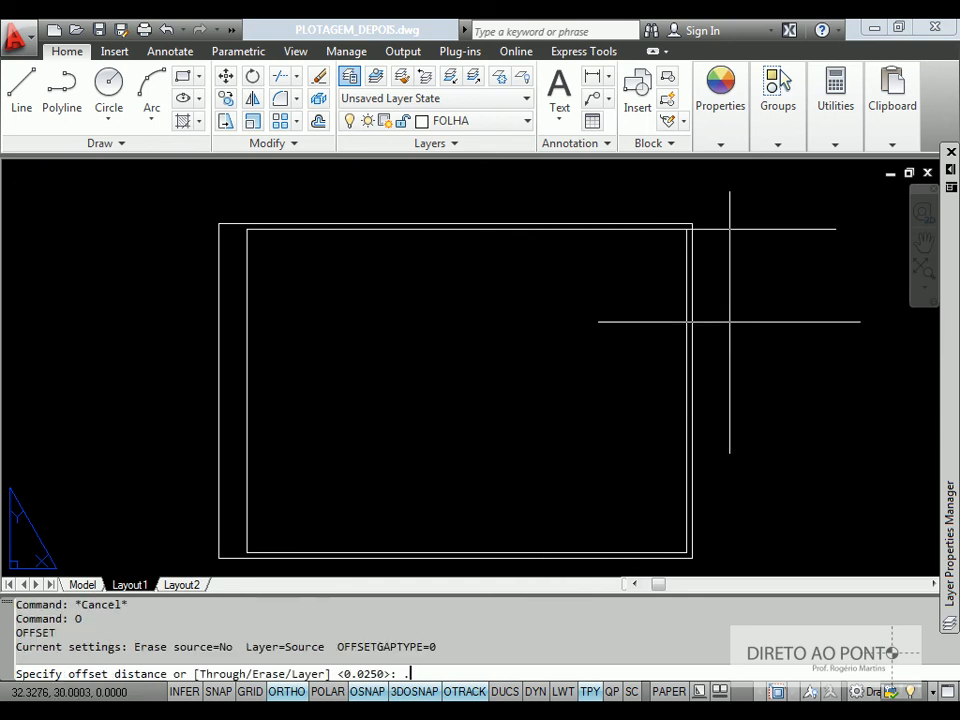
text(5)
key(Return)
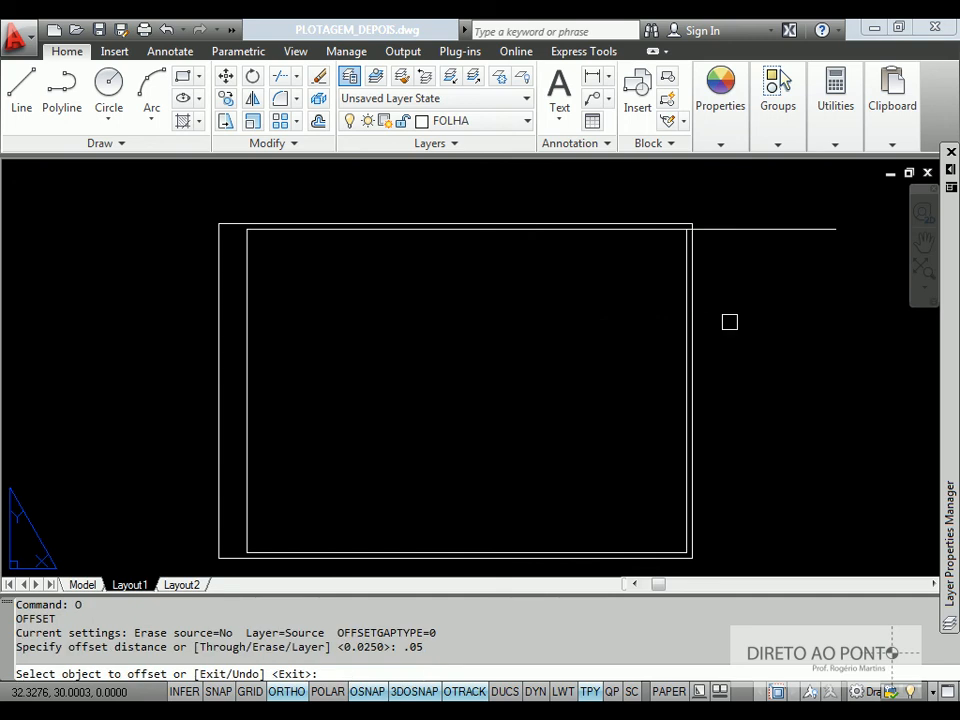
click(737, 228)
click(710, 386)
key(Return)
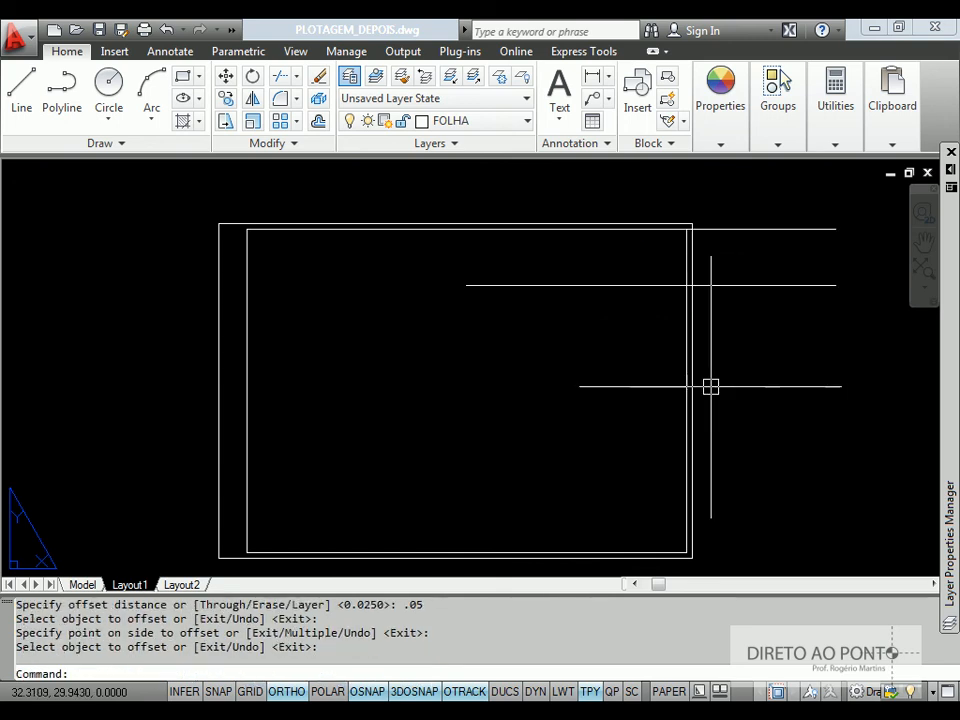
text(U)
key(Return)
Step: Offset the horizontal line along the frame's top edge 0.005 downward
text(O)
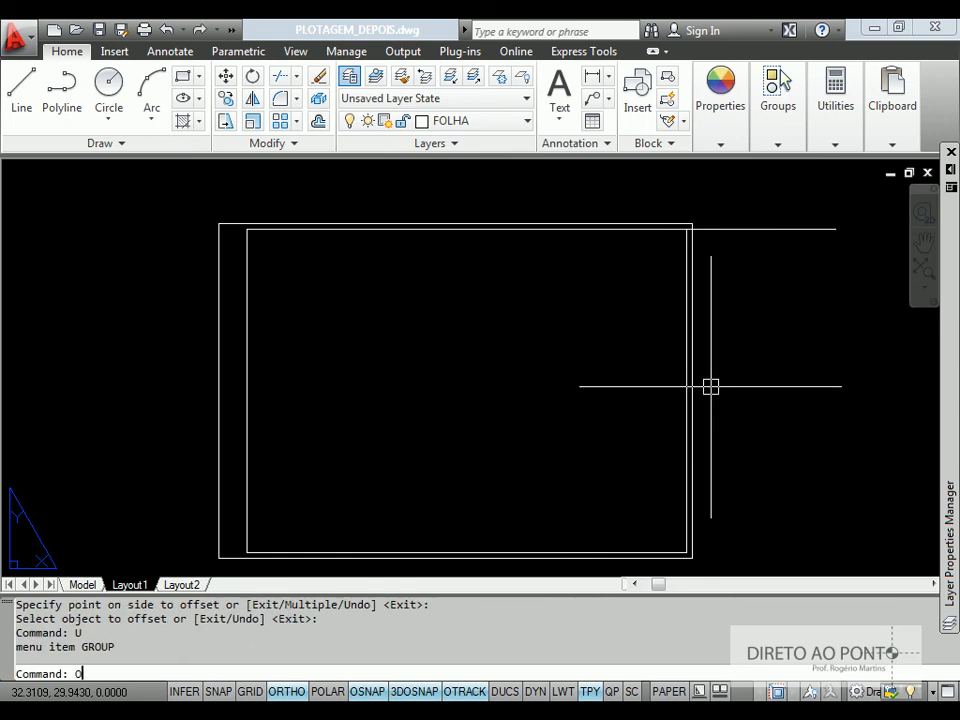
key(Return)
text(.005)
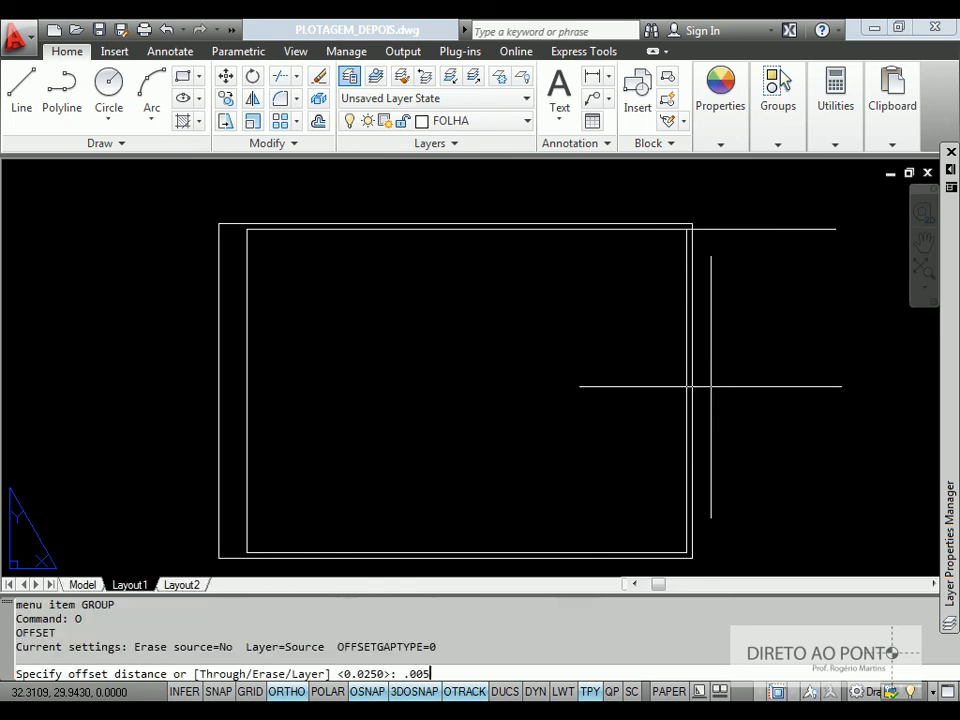
key(Return)
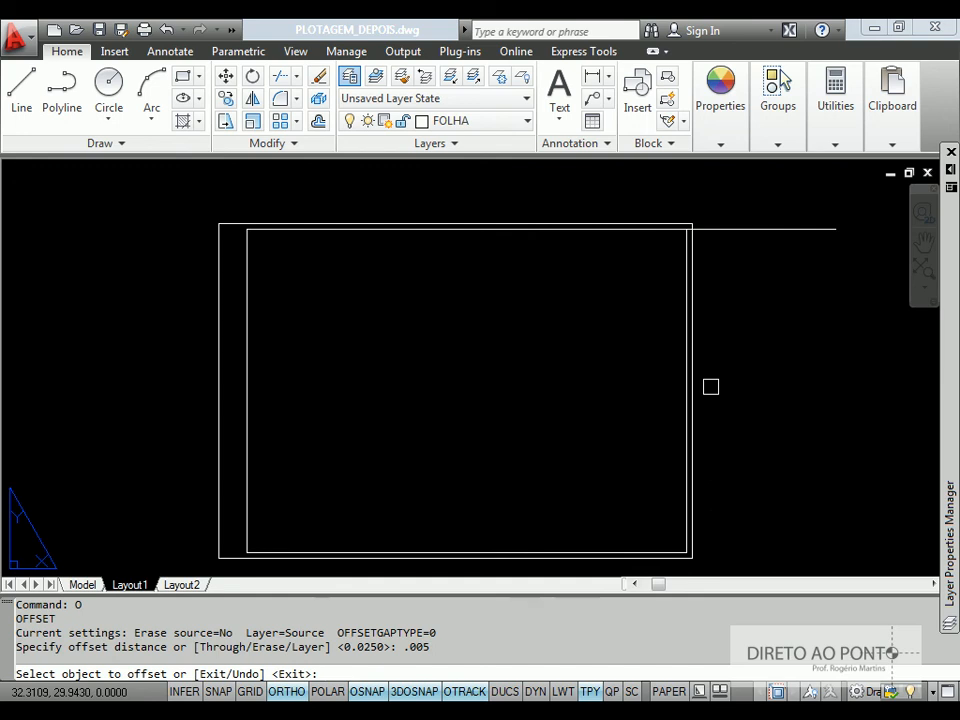
click(747, 227)
click(741, 326)
key(Return)
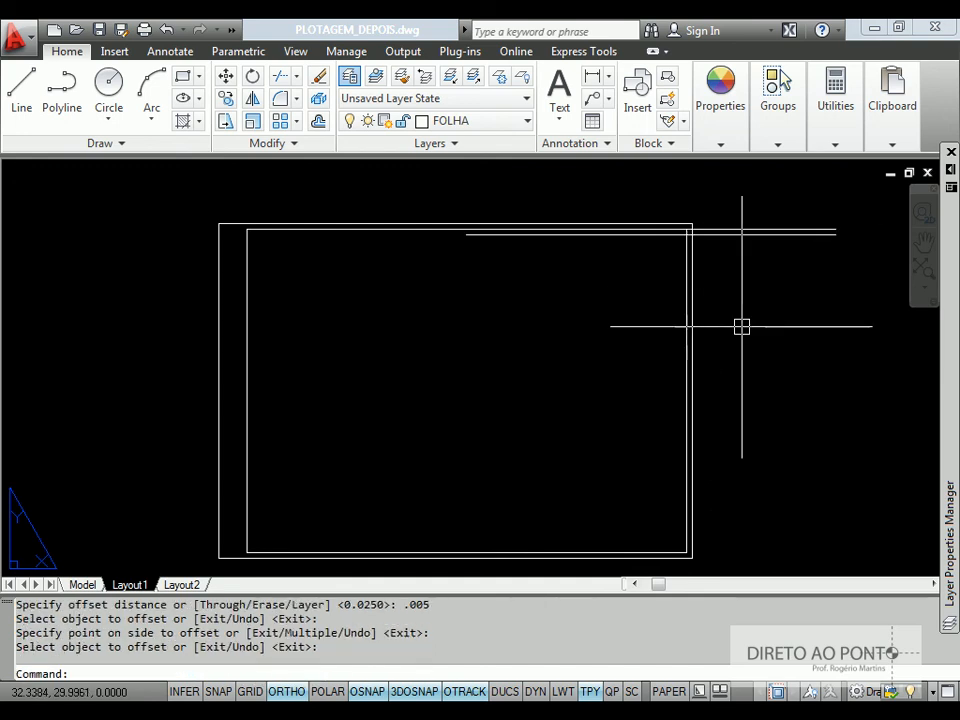